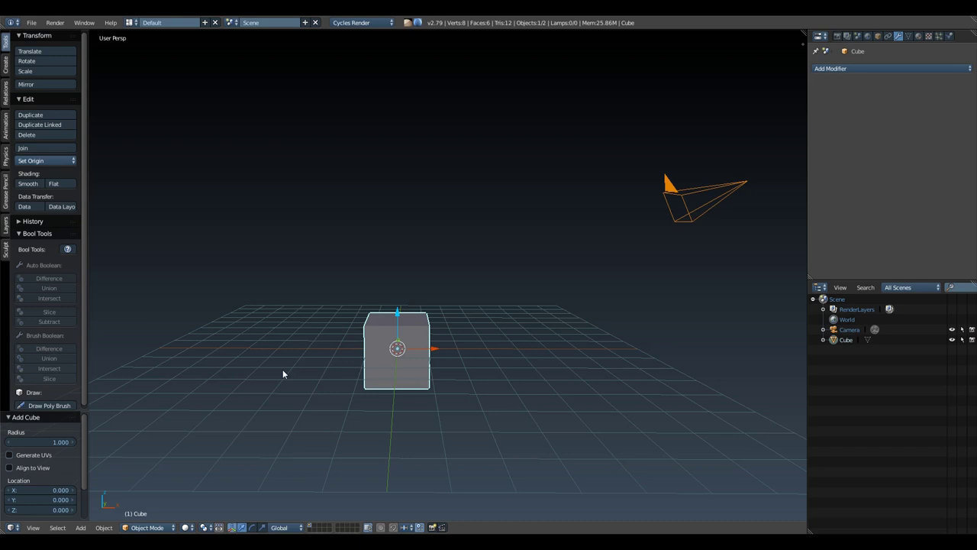
pyautogui.moveTo(291, 351); pyautogui.dragTo(311, 375, button='middle')
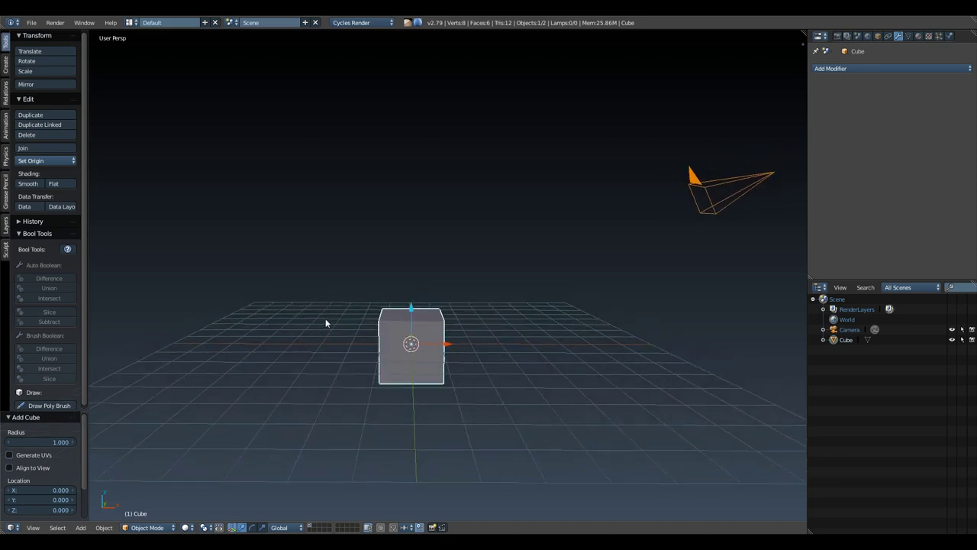
pyautogui.moveTo(327, 323)
pyautogui.mouseDown(button='middle')
pyautogui.moveTo(323, 336)
pyautogui.moveTo(359, 335)
pyautogui.moveTo(301, 329)
pyautogui.moveTo(282, 339)
pyautogui.moveTo(319, 333)
pyautogui.mouseUp(button='middle')
pyautogui.moveTo(320, 384); pyautogui.dragTo(491, 388, button='middle')
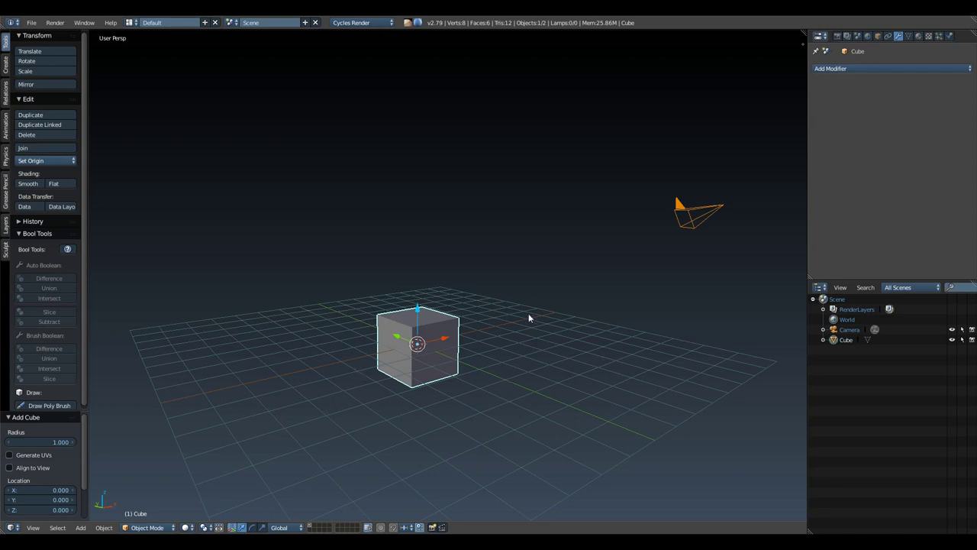
pyautogui.moveTo(529, 317); pyautogui.dragTo(564, 348, button='middle')
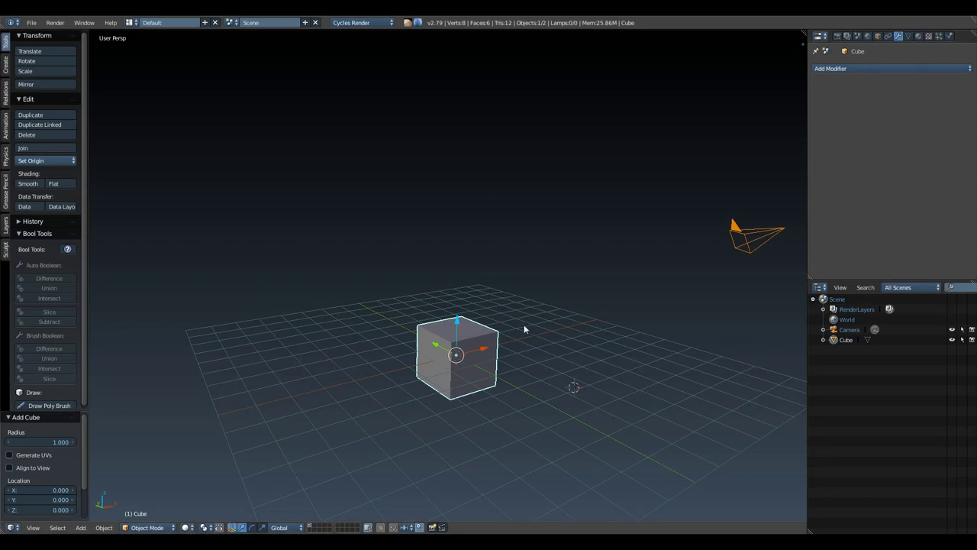
# Enter edit mode on the cube and merge all of its vertices at the center.
pyautogui.moveTo(485, 281); pyautogui.dragTo(450, 317, button='middle')
pyautogui.scroll(2, 454, 341)
pyautogui.scroll(-2, 466, 367)
pyautogui.hotkey('ctrl', 'Tab')
pyautogui.click(496, 349)
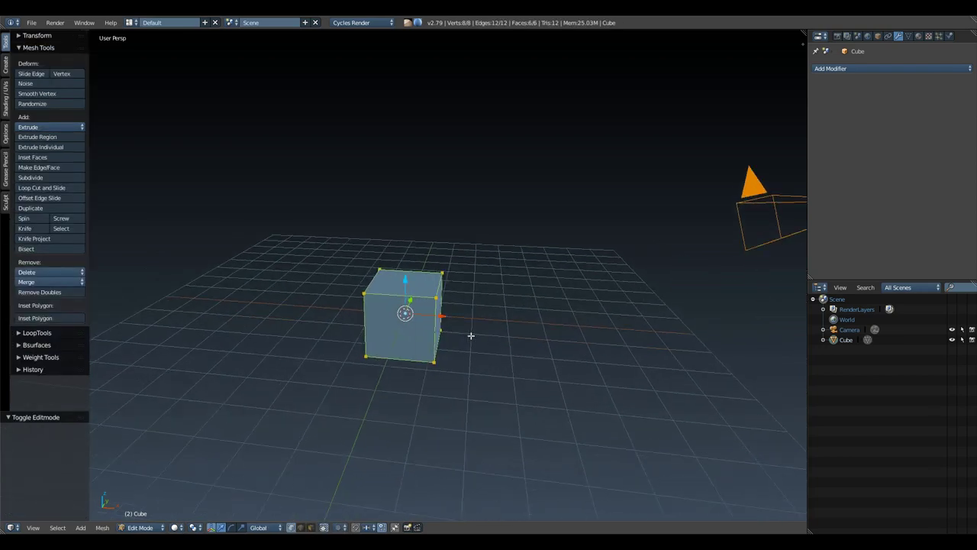
pyautogui.hotkey('alt', 'm')
pyautogui.click(470, 334)
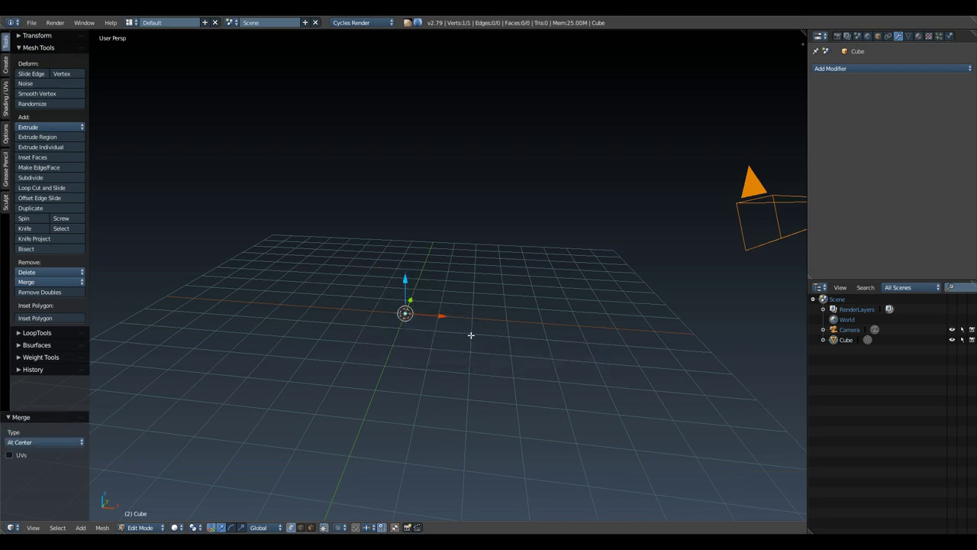
# Show the origin vertex in the front orthographic view and toggle absolute grid alignment for snapping.
pyautogui.moveTo(471, 335); pyautogui.dragTo(455, 366, button='middle')
pyautogui.press('KP_1')
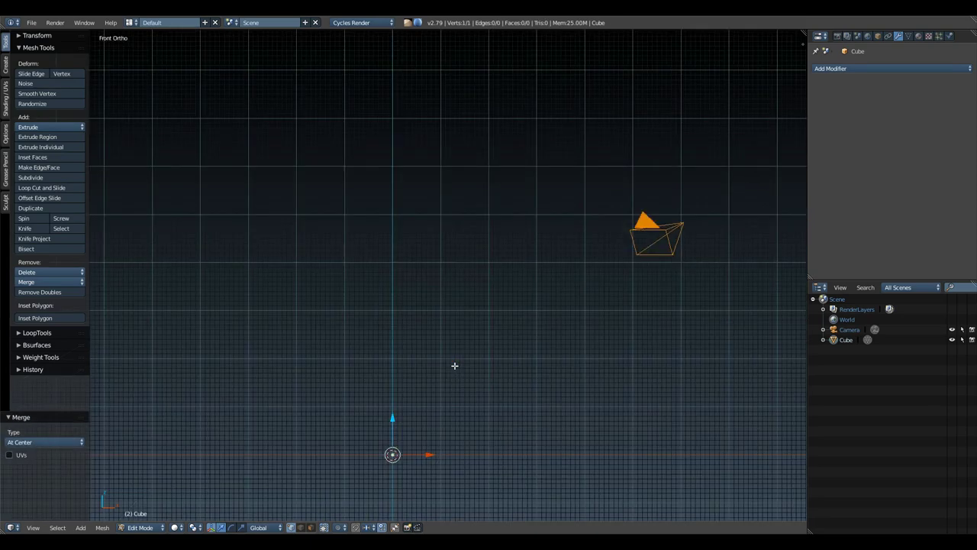
pyautogui.keyDown('shift'); pyautogui.moveTo(445, 405); pyautogui.dragTo(484, 364, button='middle'); pyautogui.keyUp('shift')
pyautogui.scroll(2, 473, 323)
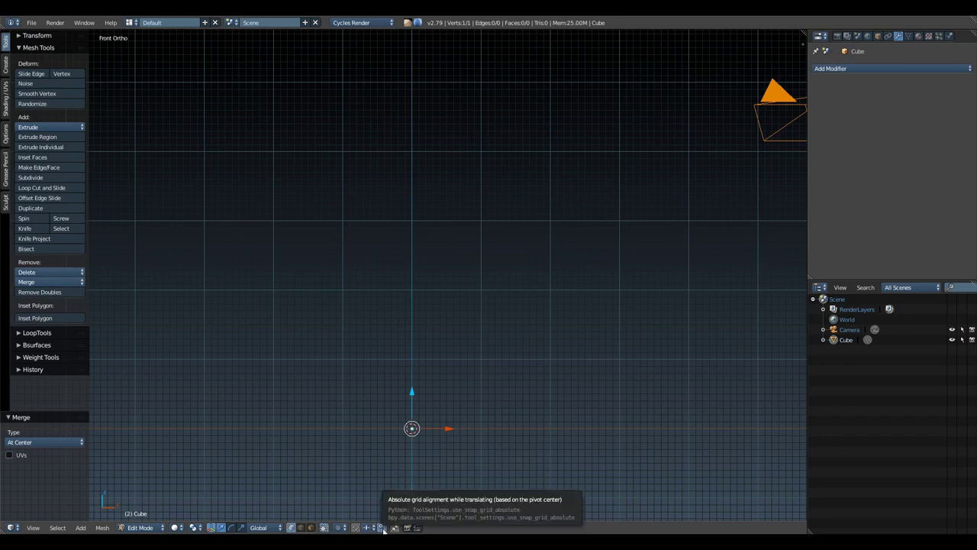
pyautogui.click(383, 528)
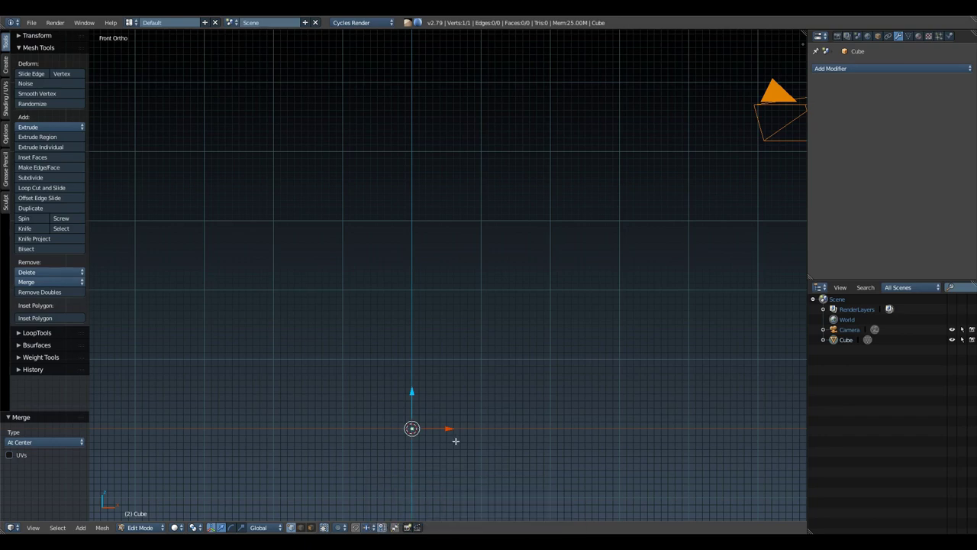
# Extrude the origin vertex with grid snapping, offset 1 unit in X and 1 unit in Z.
pyautogui.keyDown('shift'); pyautogui.moveTo(456, 406); pyautogui.dragTo(456, 417, button='middle'); pyautogui.keyUp('shift')
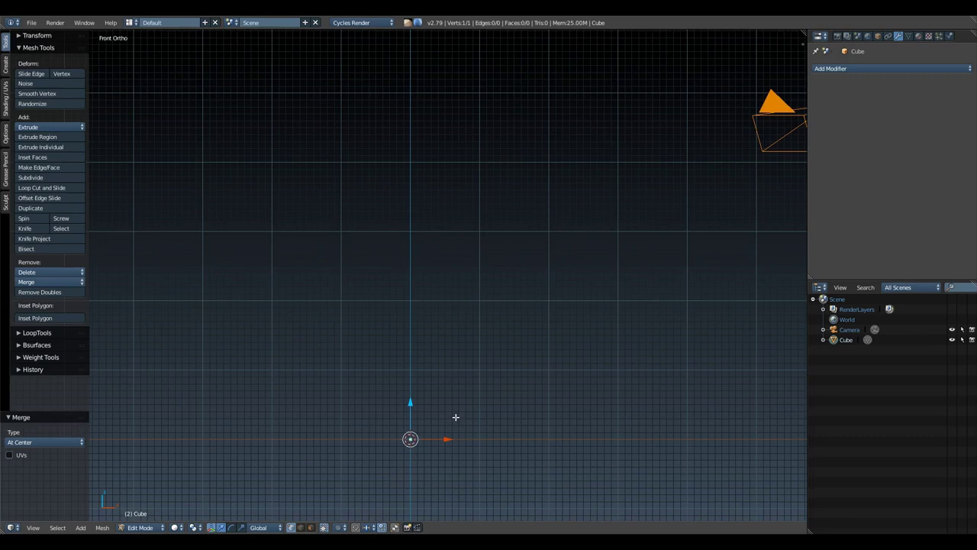
pyautogui.press('e')
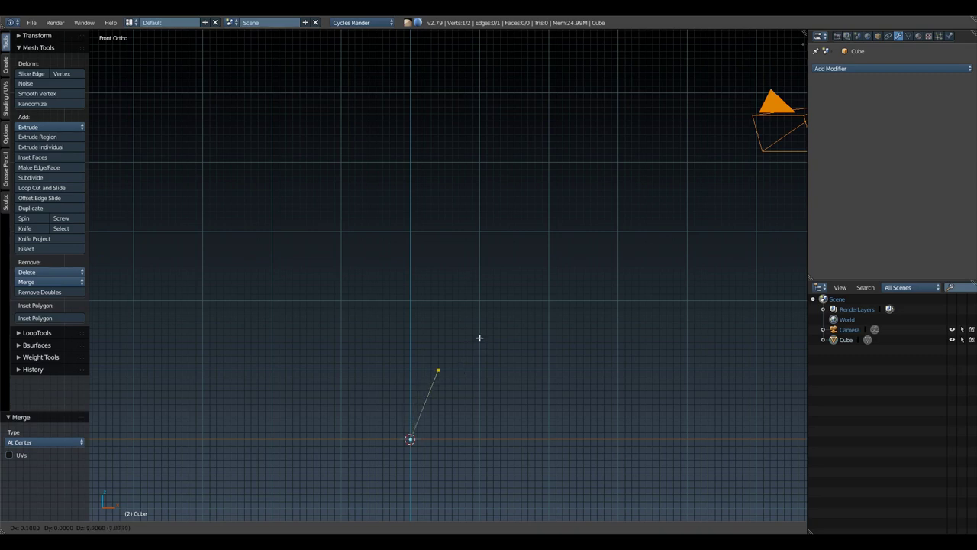
pyautogui.click(523, 340)
# Extrude a new vertex from the end of the edge and move it 3 units straight up along Z.
pyautogui.scroll(-5, 496, 339)
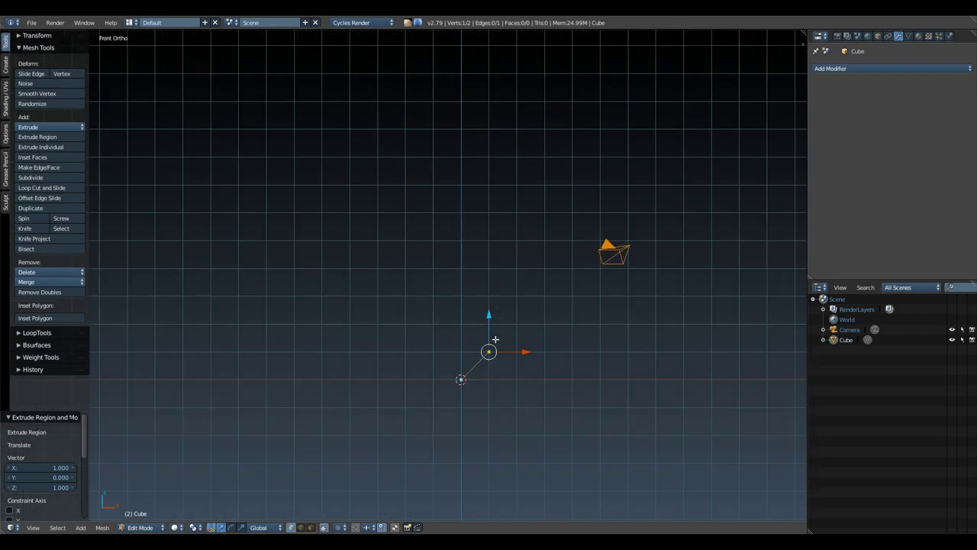
pyautogui.keyDown('shift'); pyautogui.moveTo(495, 339); pyautogui.dragTo(469, 365, button='middle'); pyautogui.keyUp('shift')
pyautogui.scroll(1, 469, 366)
pyautogui.scroll(-1, 468, 365)
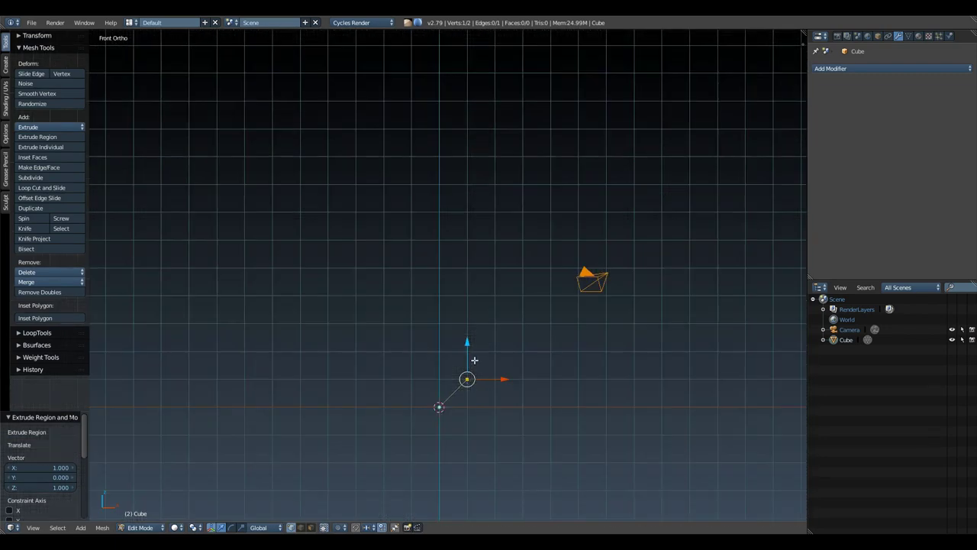
pyautogui.press('e')
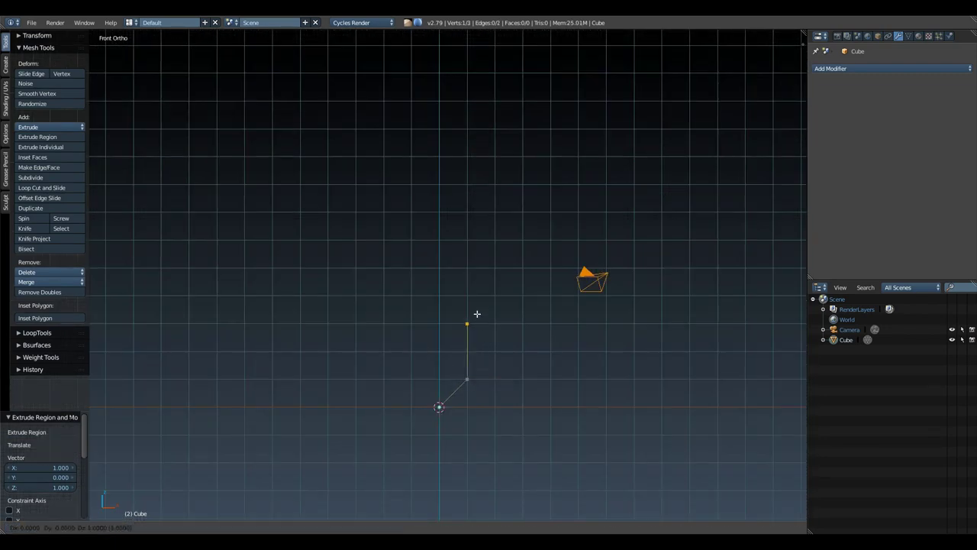
pyautogui.rightClick(478, 313)
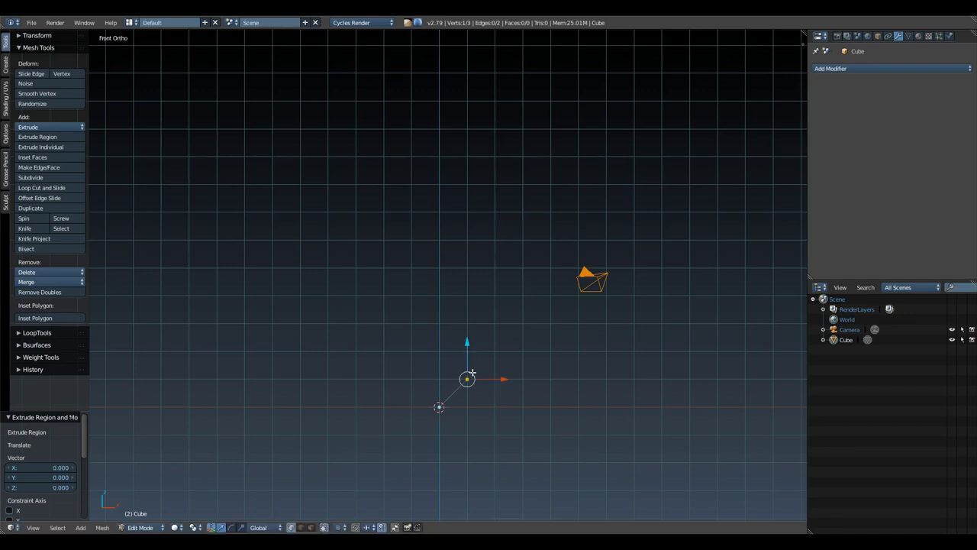
pyautogui.press('g')
pyautogui.keyDown('ctrl'); pyautogui.click(475, 282); pyautogui.keyUp('ctrl')
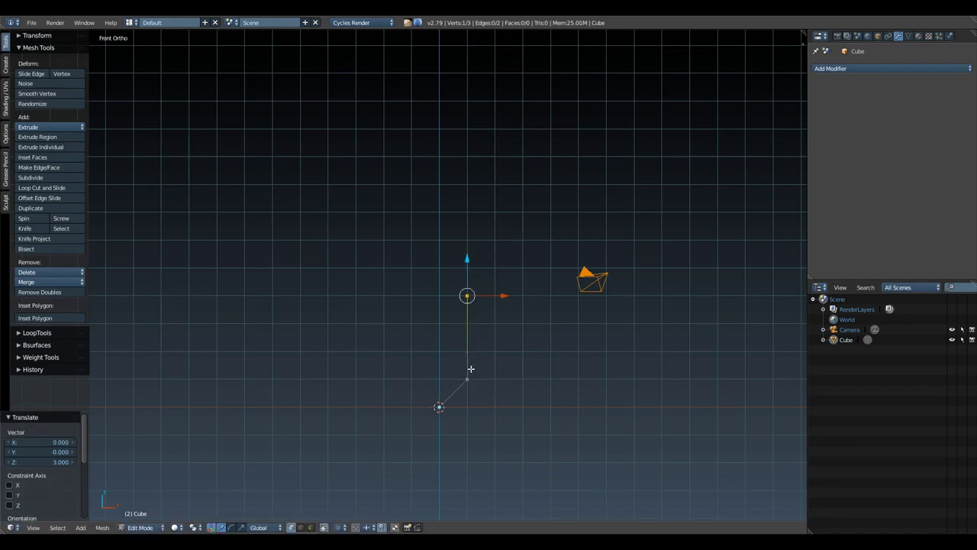
# Move the middle vertex of the chain up 1 unit along Z.
pyautogui.hotkey('ctrl', 'z')
pyautogui.write('gz1')
pyautogui.press('Return')
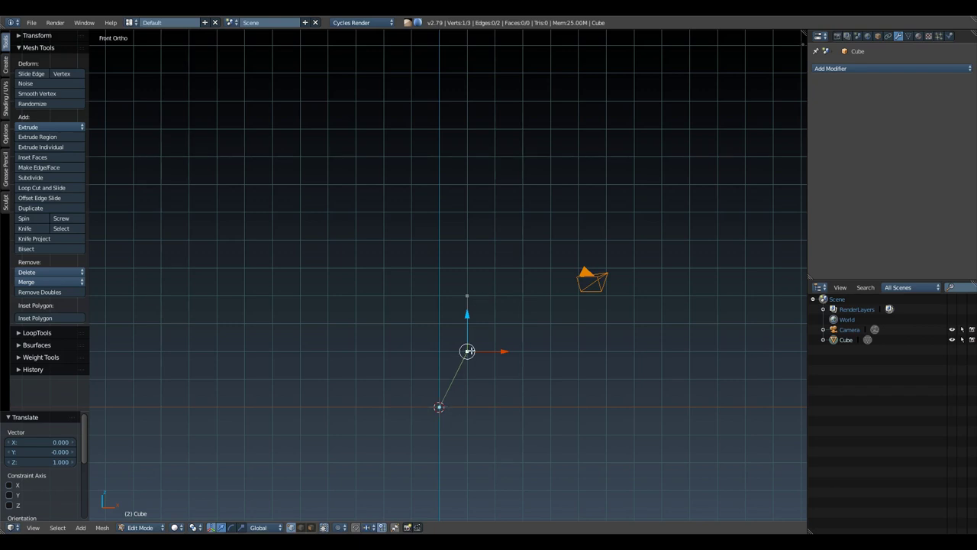
# Extrude the chain's top vertex back over the origin, offset -1 unit in X and 2 units in Z.
pyautogui.rightClick(467, 295)
pyautogui.press('e')
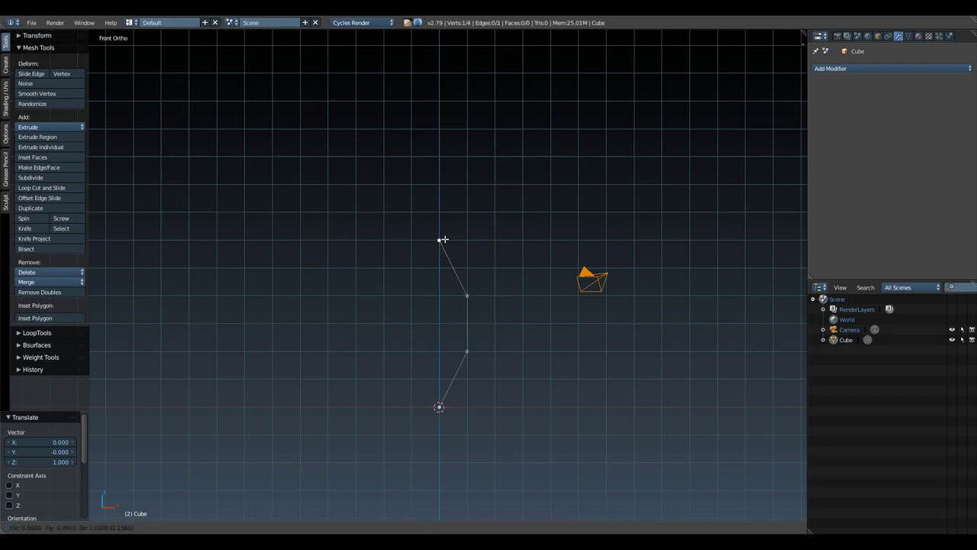
pyautogui.click(443, 239)
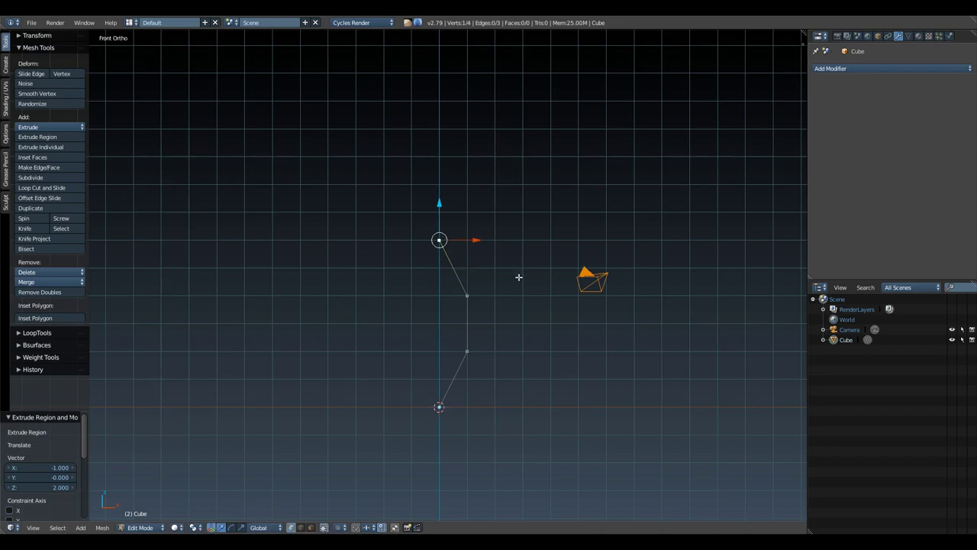
# In the right view, move the upper-middle vertex 1 unit along Y and the lower-middle vertex one grid unit in negative Y.
pyautogui.press('ctrl+KP_3')
pyautogui.scroll(2, 430, 283)
pyautogui.keyDown('shift'); pyautogui.moveTo(430, 283); pyautogui.dragTo(473, 249, button='middle'); pyautogui.keyUp('shift')
pyautogui.rightClick(454, 257)
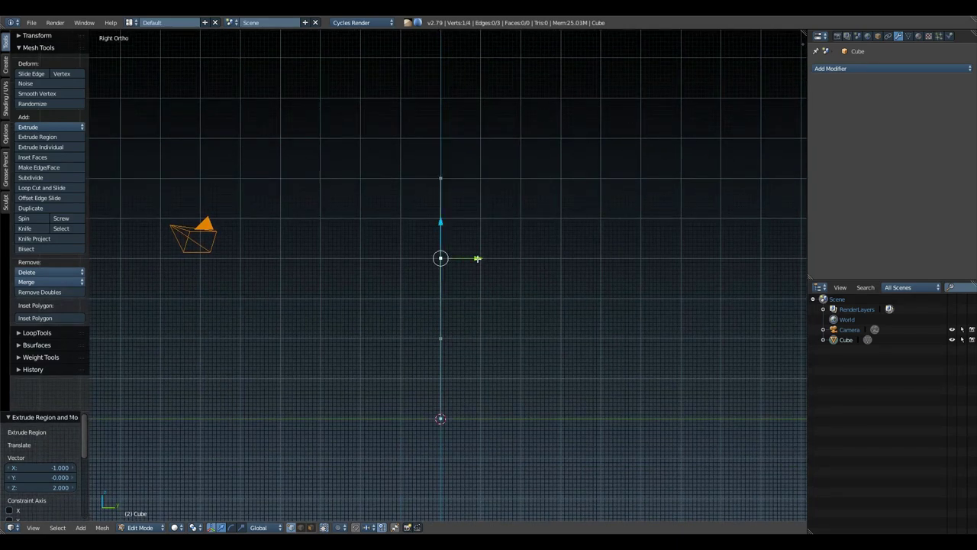
pyautogui.press('g')
pyautogui.press('y')
pyautogui.click(515, 257)
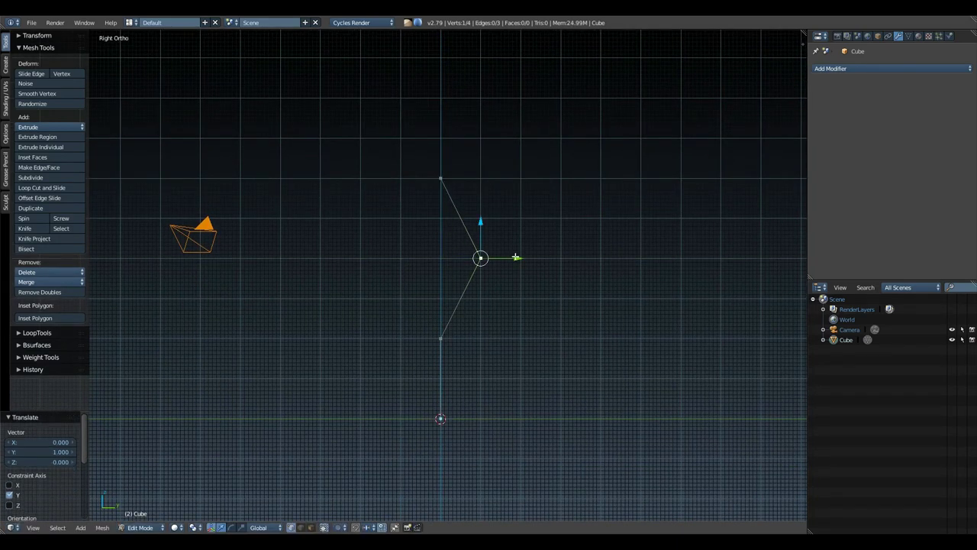
pyautogui.rightClick(441, 333)
pyautogui.moveTo(478, 337); pyautogui.dragTo(438, 337)
# Duplicate the entire vertex chain in the front view and move the copy 6 units up along Z.
pyautogui.press('KP_1')
pyautogui.scroll(-3, 489, 324)
pyautogui.scroll(1, 473, 342)
pyautogui.moveTo(482, 318)
pyautogui.keyDown('shift'); pyautogui.mouseDown(button='middle')
pyautogui.moveTo(474, 342)
pyautogui.moveTo(452, 324)
pyautogui.moveTo(474, 330)
pyautogui.mouseUp(button='middle'); pyautogui.keyUp('shift')
pyautogui.scroll(2, 474, 342)
pyautogui.press('a')
pyautogui.press('a')
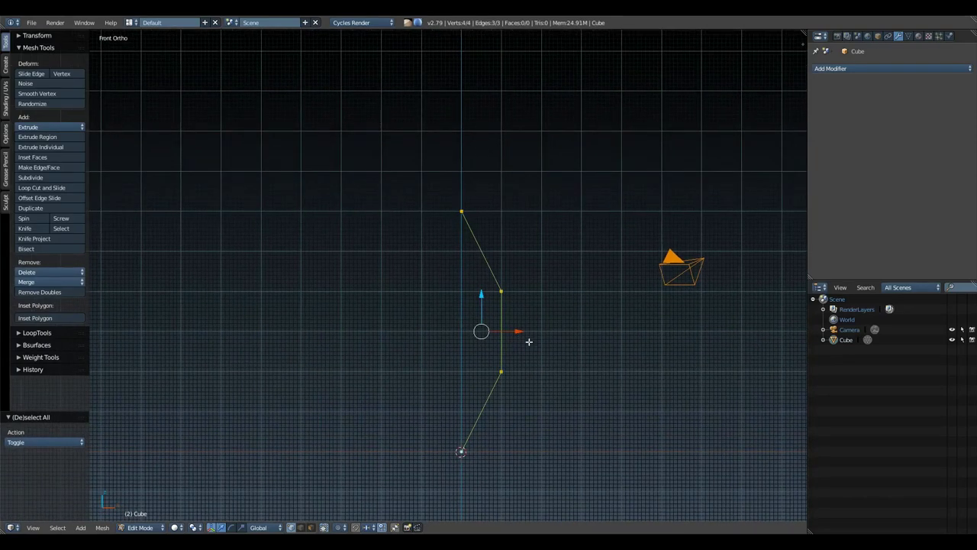
pyautogui.press('e')
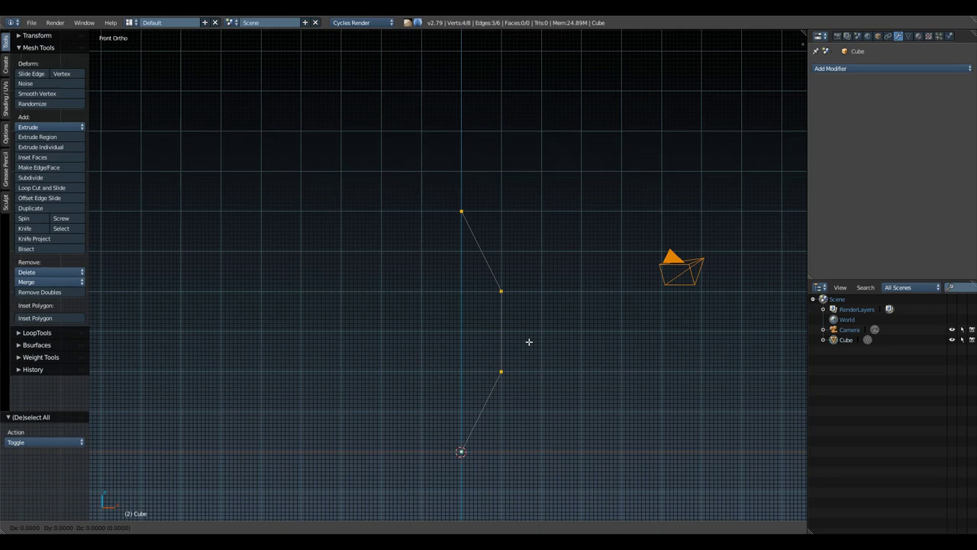
pyautogui.press('z')
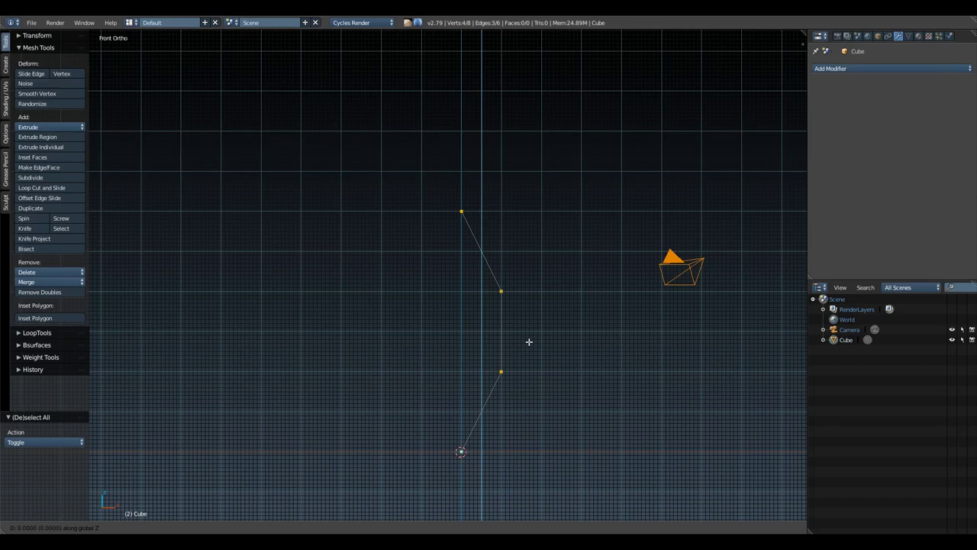
pyautogui.click(545, 104)
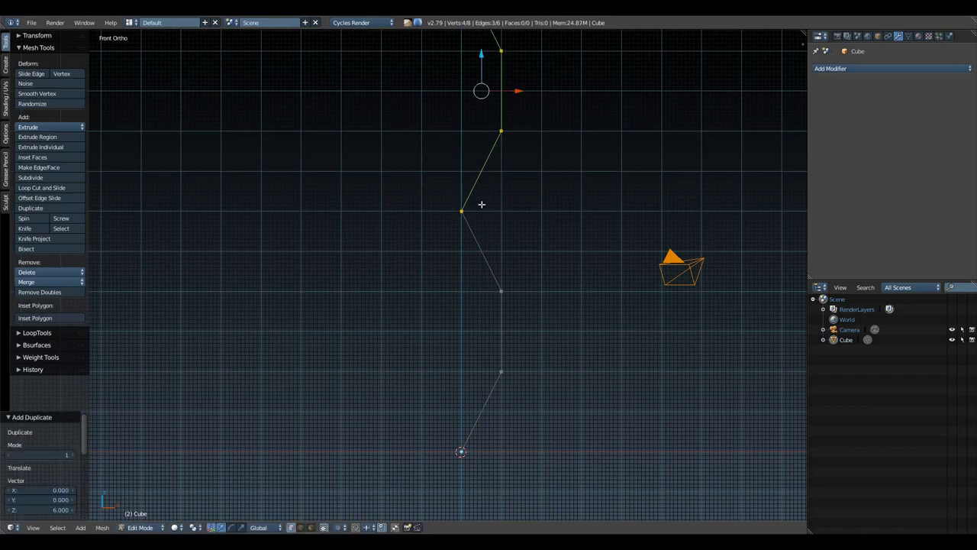
# Snap the 3D cursor to the vertex where the original chain and its copy meet.
pyautogui.keyDown('shift'); pyautogui.moveTo(511, 201); pyautogui.dragTo(500, 294, button='middle'); pyautogui.keyUp('shift')
pyautogui.scroll(-1, 515, 307)
pyautogui.rightClick(476, 375)
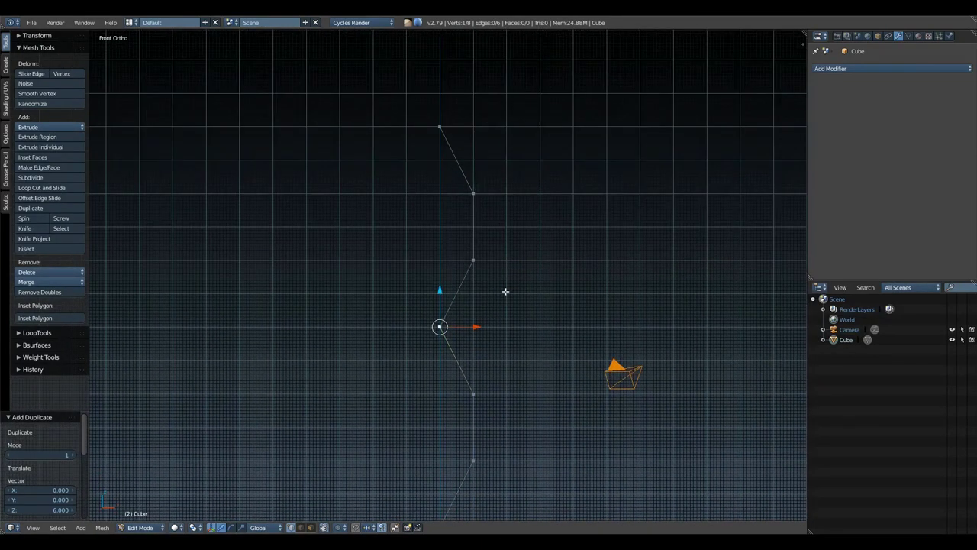
pyautogui.hotkey('shift', 's')
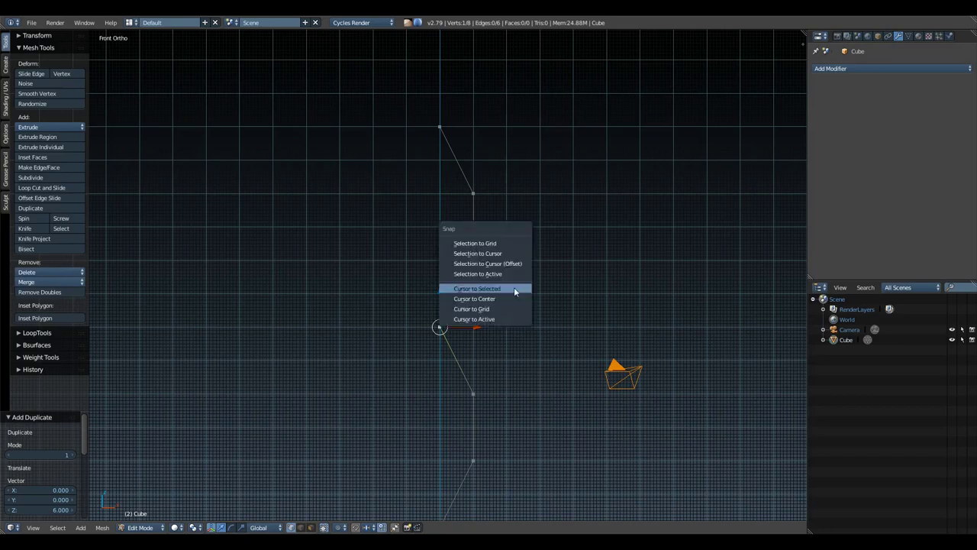
pyautogui.click(514, 289)
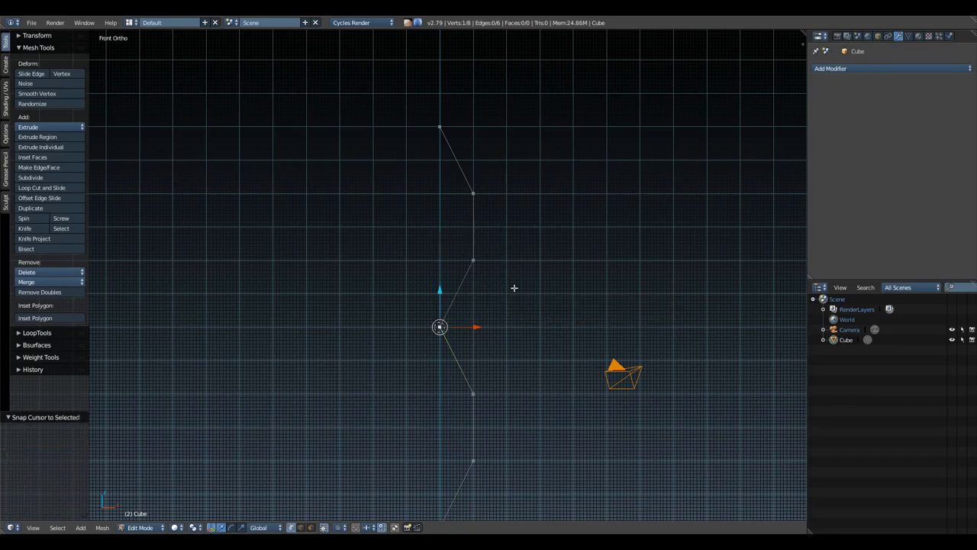
# Set the pivot point to the 3D Cursor.
pyautogui.keyDown('shift'); pyautogui.moveTo(513, 356); pyautogui.dragTo(531, 293, button='middle'); pyautogui.keyUp('shift')
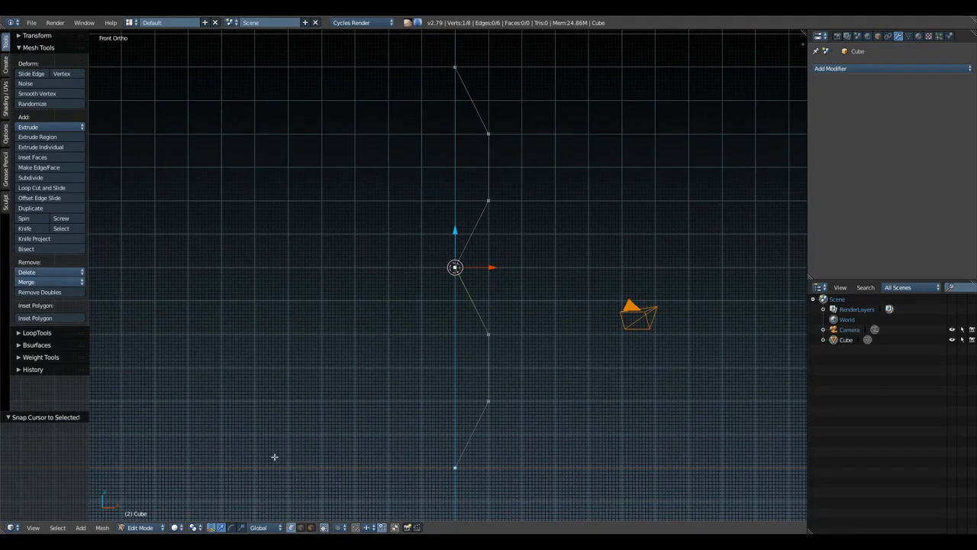
pyautogui.click(195, 528)
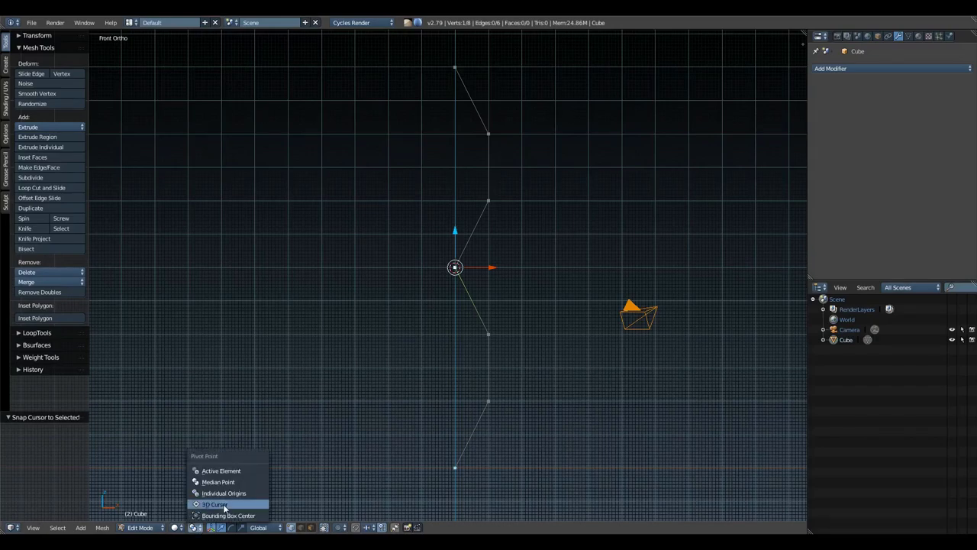
pyautogui.click(214, 504)
# Select the entire upper chain and flip it across the pivot by scaling it -1 along X.
pyautogui.keyDown('shift'); pyautogui.scroll(4, 474, 271); pyautogui.keyUp('shift')
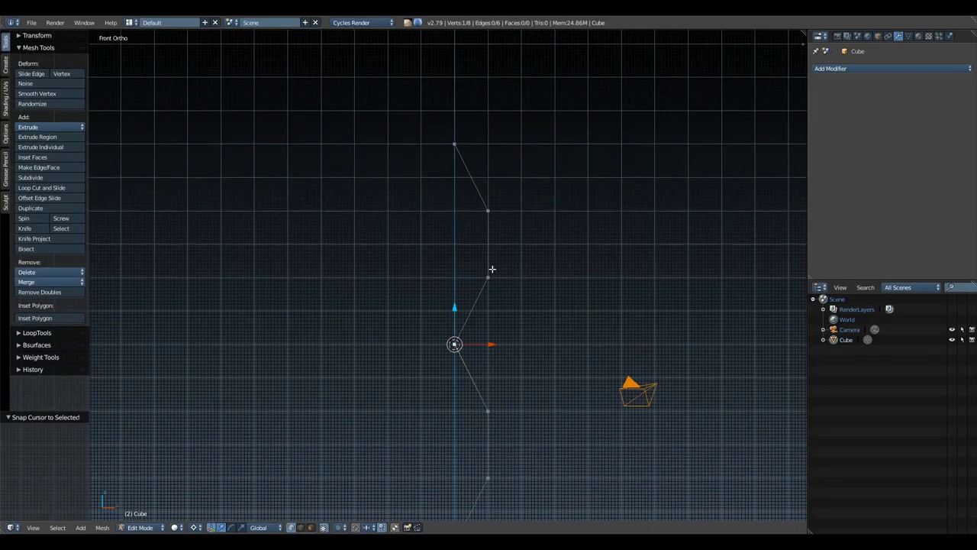
pyautogui.press('l')
pyautogui.keyDown('shift'); pyautogui.moveTo(530, 303); pyautogui.dragTo(543, 294, button='middle'); pyautogui.keyUp('shift')
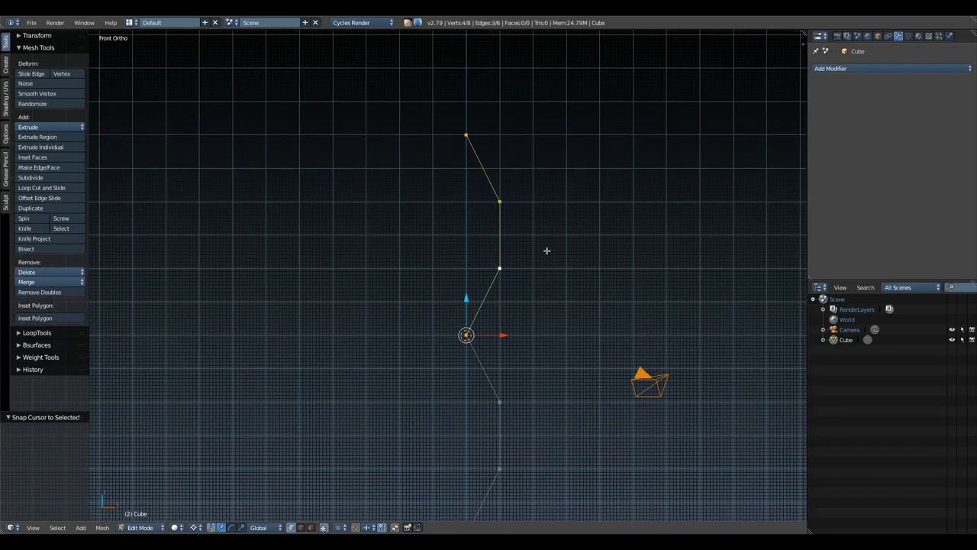
pyautogui.press('s')
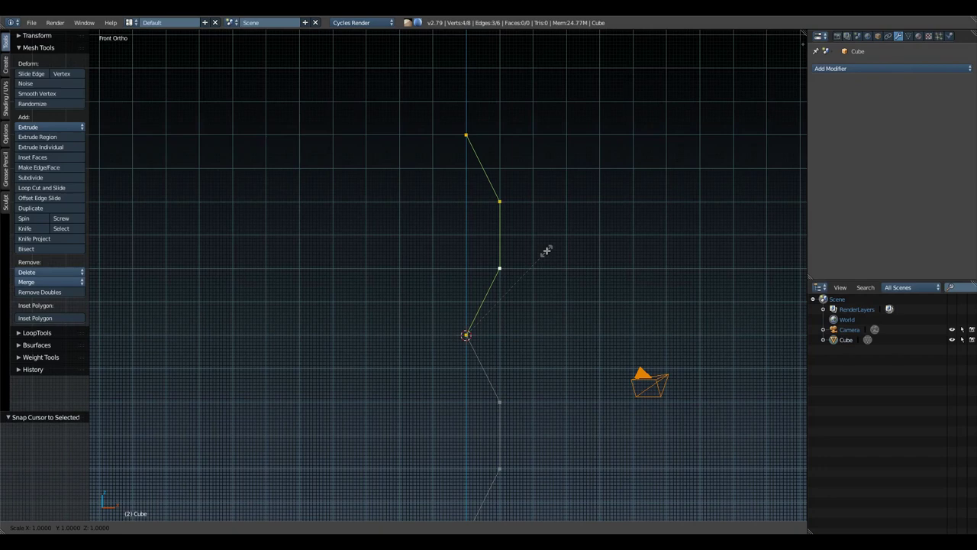
pyautogui.press('x')
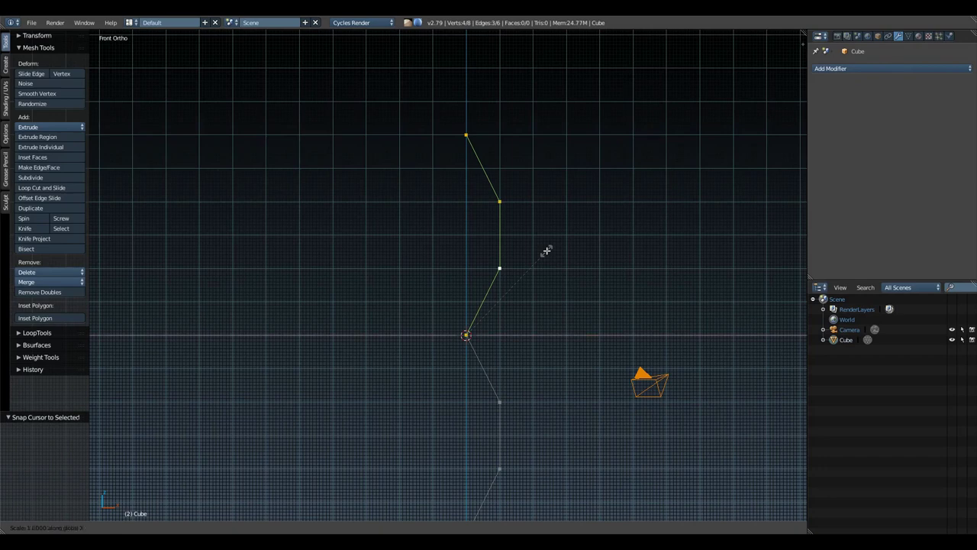
pyautogui.write('-1')
pyautogui.press('Return')
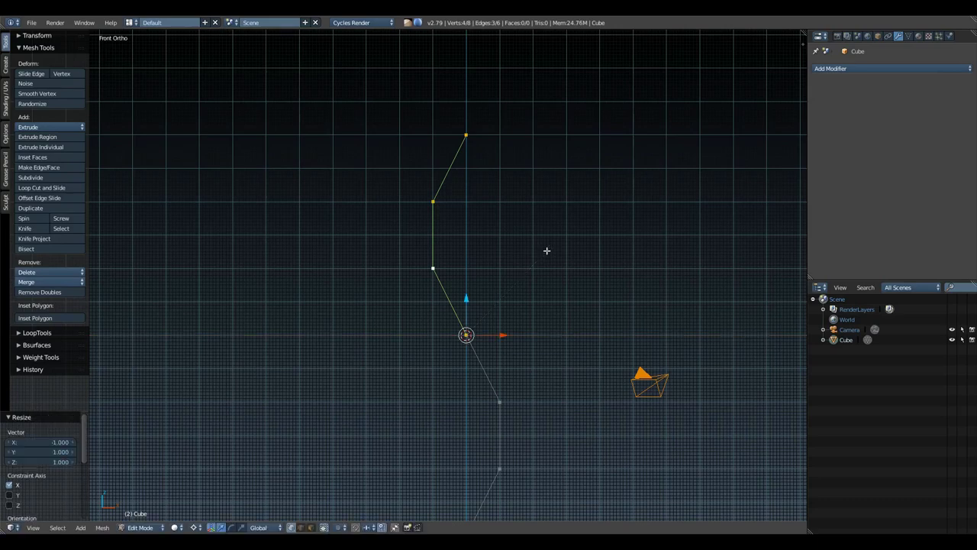
pyautogui.scroll(-2, 547, 250)
pyautogui.keyDown('shift'); pyautogui.moveTo(547, 263); pyautogui.dragTo(512, 274, button='middle'); pyautogui.keyUp('shift')
pyautogui.scroll(1, 510, 242)
pyautogui.scroll(1, 511, 244)
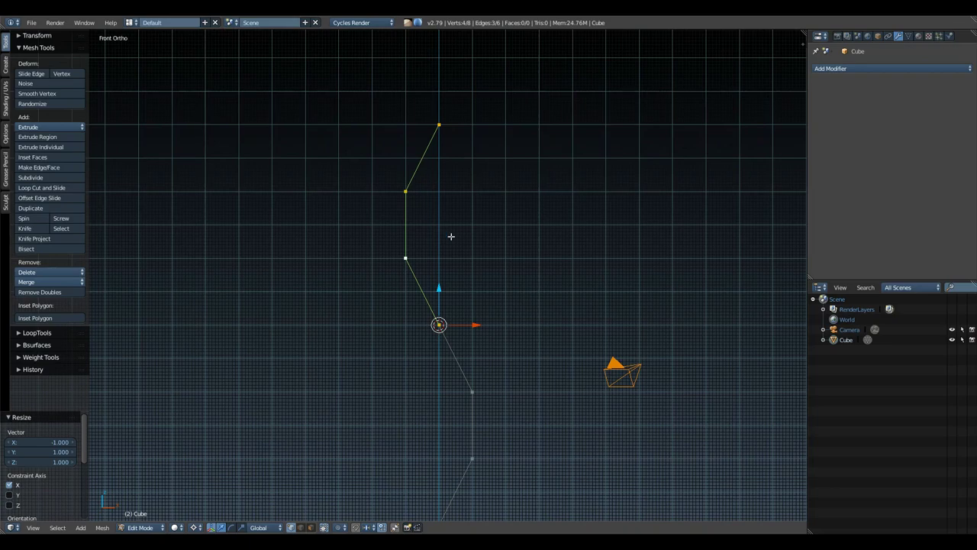
# Select all vertices of both chain halves and remove doubles to merge the shared joint.
pyautogui.press('a')
pyautogui.press('a')
pyautogui.keyDown('shift'); pyautogui.moveTo(509, 299); pyautogui.dragTo(525, 257, button='middle'); pyautogui.keyUp('shift')
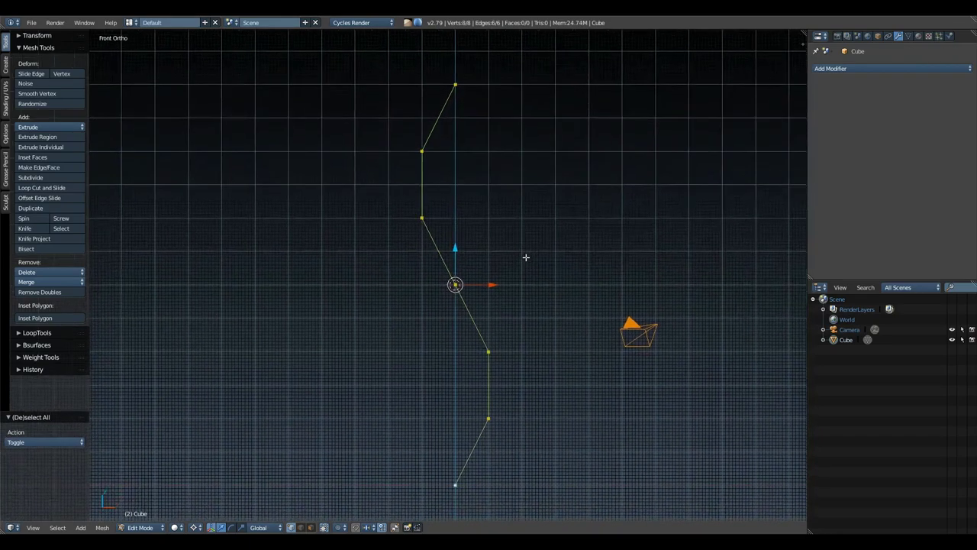
pyautogui.click(41, 293)
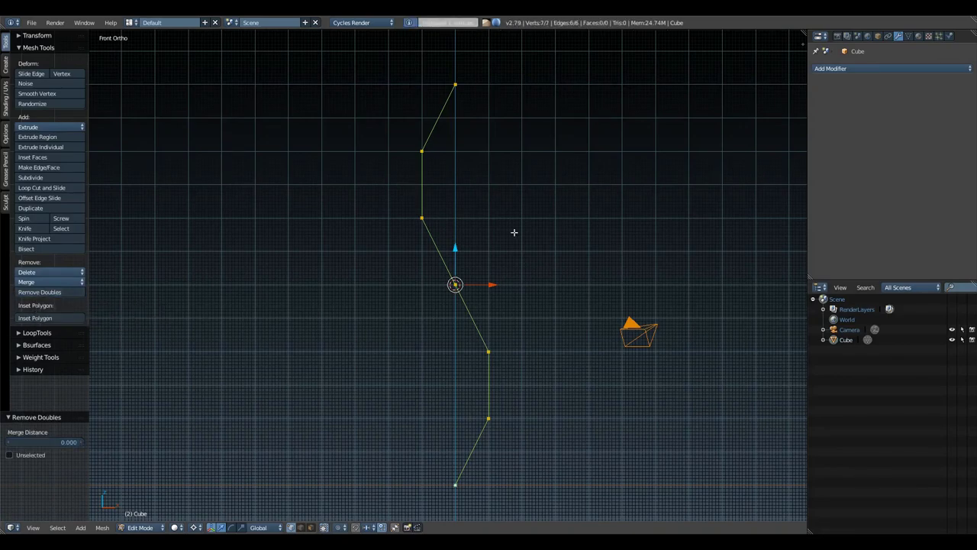
# Duplicate the merged chain and move the copy 12 units up along Z.
pyautogui.scroll(-4, 485, 296)
pyautogui.keyDown('shift'); pyautogui.moveTo(483, 268); pyautogui.dragTo(484, 285, button='middle'); pyautogui.keyUp('shift')
pyautogui.hotkey('shift', 'd')
pyautogui.press('z')
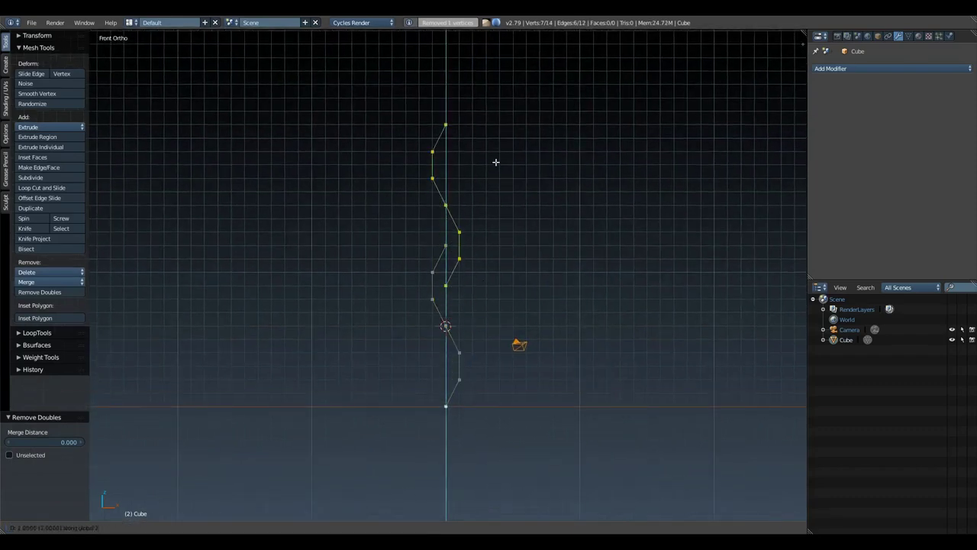
pyautogui.click(498, 119)
# Select both stacked chains completely and remove doubles where they meet.
pyautogui.scroll(3, 458, 298)
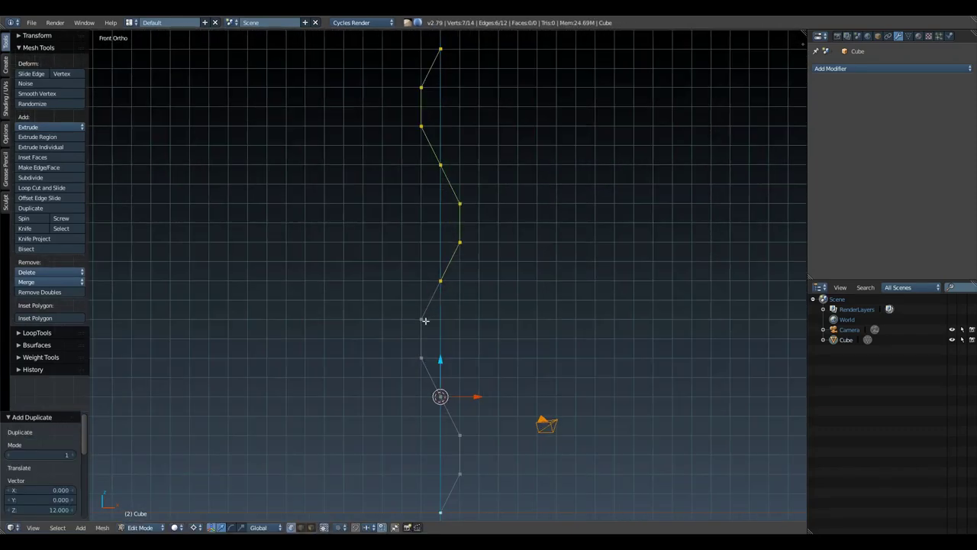
pyautogui.moveTo(475, 308)
pyautogui.keyDown('shift'); pyautogui.mouseDown(button='middle')
pyautogui.moveTo(482, 321)
pyautogui.moveTo(491, 308)
pyautogui.mouseUp(button='middle'); pyautogui.keyUp('shift')
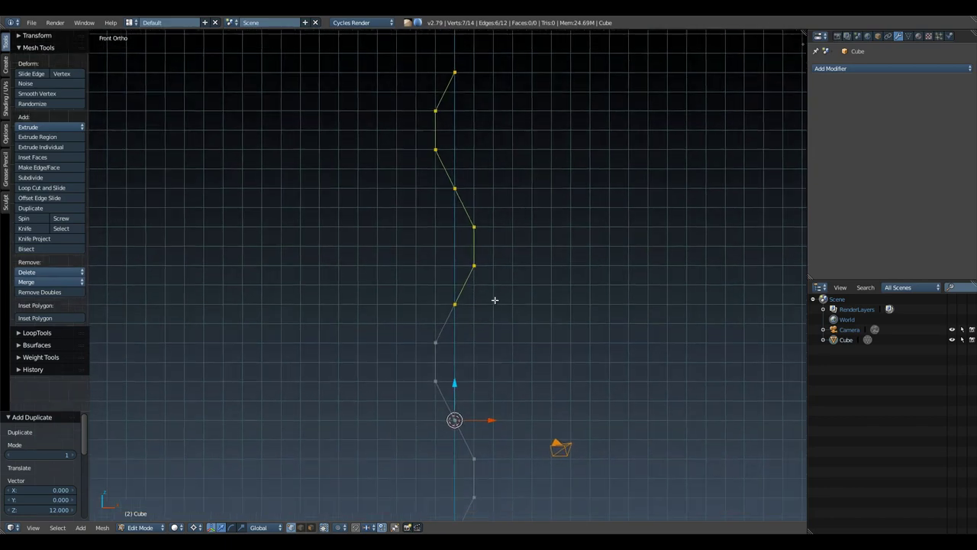
pyautogui.press('a')
pyautogui.press('a')
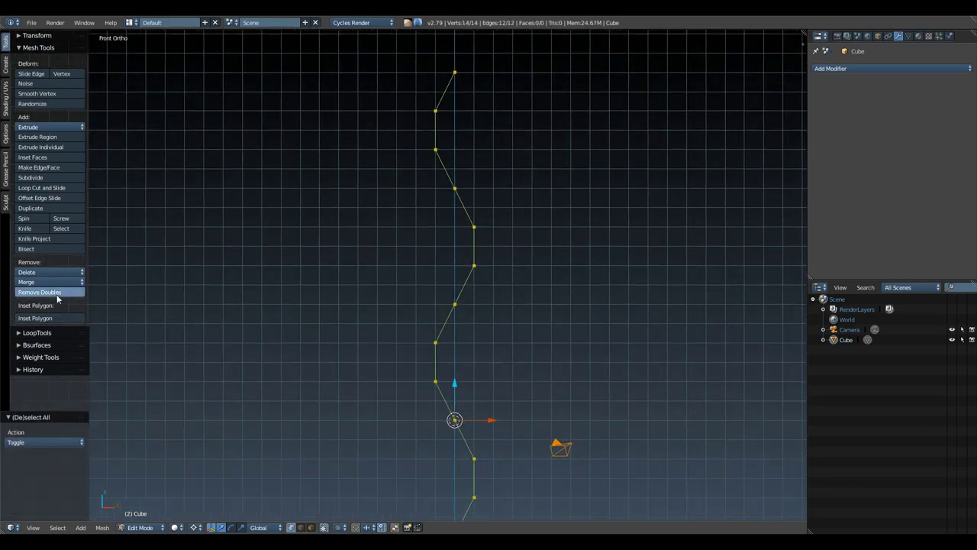
pyautogui.click(42, 292)
# Duplicate the full zigzag chain and offset the copy 4 units up along Z to form the second strand.
pyautogui.scroll(-3, 481, 344)
pyautogui.keyDown('shift'); pyautogui.moveTo(512, 264); pyautogui.dragTo(478, 304, button='middle'); pyautogui.keyUp('shift')
pyautogui.scroll(2, 478, 304)
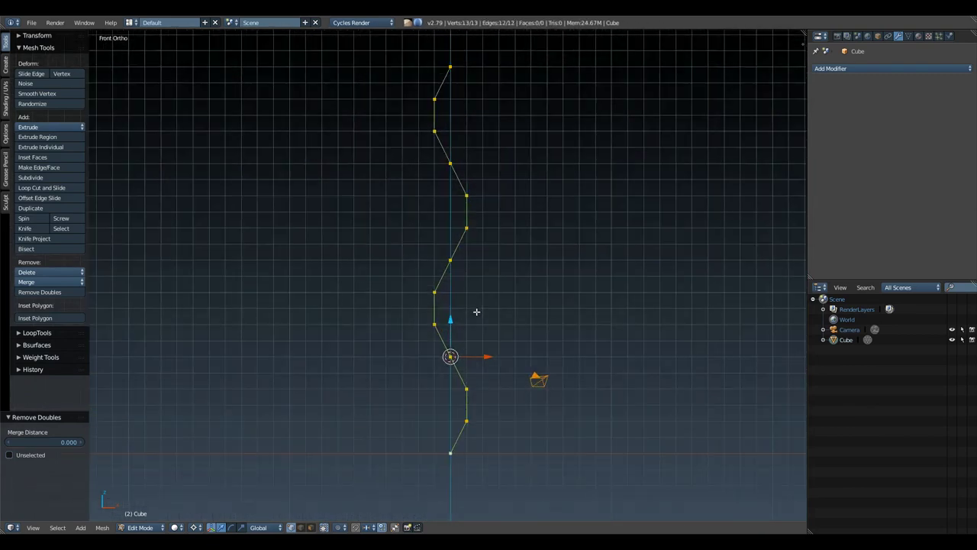
pyautogui.hotkey('shift', 'd')
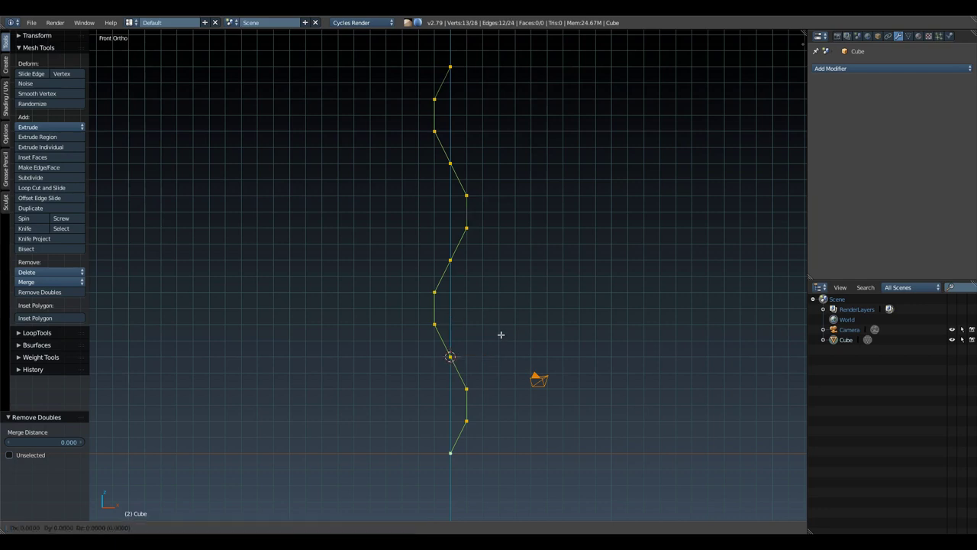
pyautogui.write('0.5')
pyautogui.press('Return')
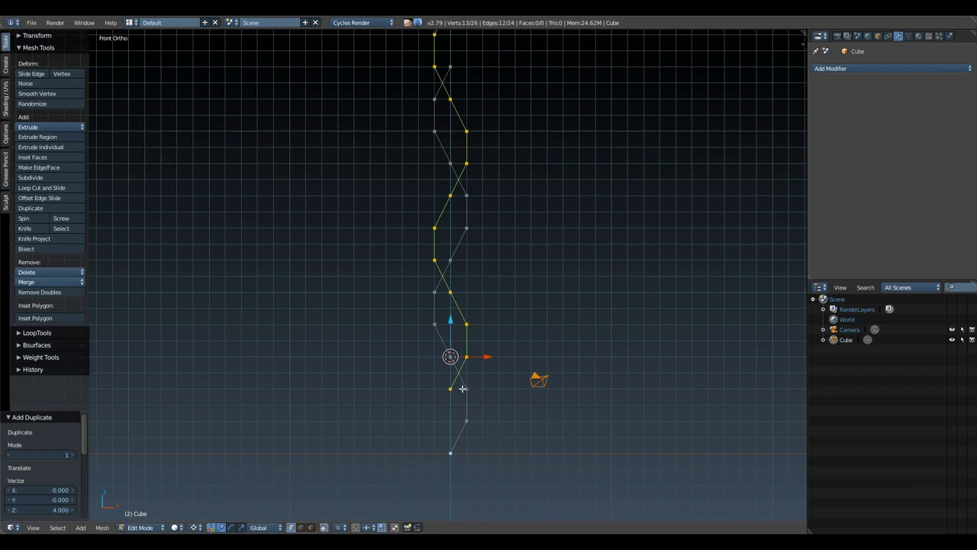
# Repeat the duplication to add a third strand another 4 units up, and return to Object Mode.
pyautogui.keyDown('shift'); pyautogui.moveTo(530, 319); pyautogui.dragTo(519, 327, button='middle'); pyautogui.keyUp('shift')
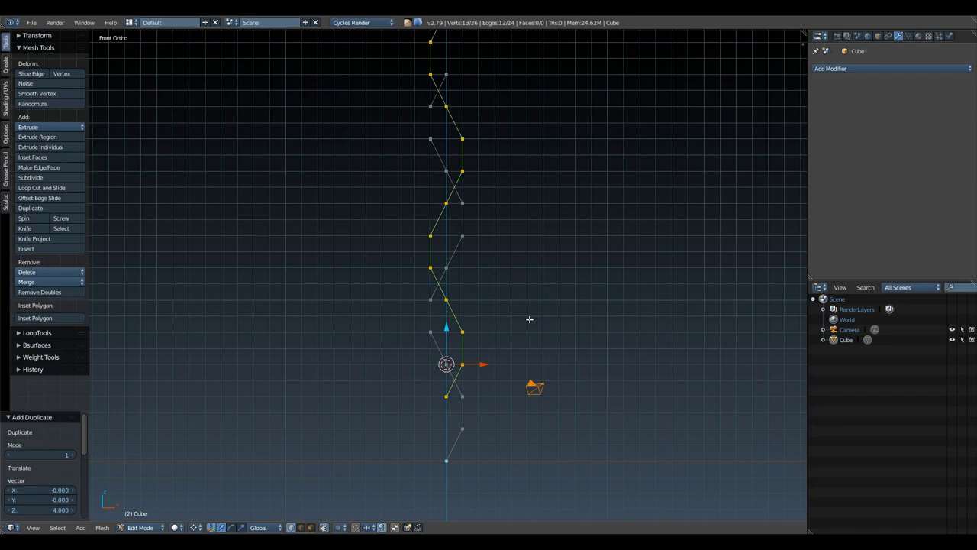
pyautogui.hotkey('shift', 'r')
pyautogui.scroll(-2, 512, 325)
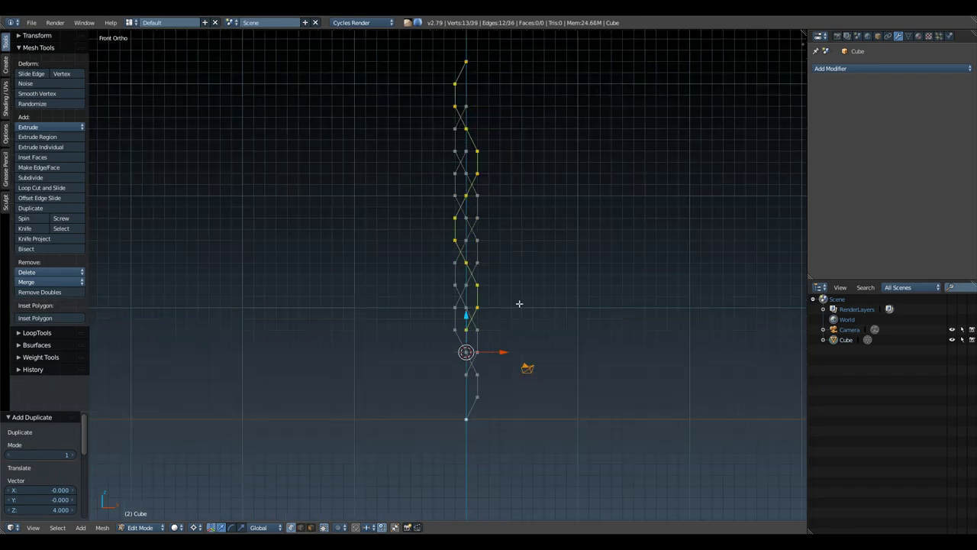
pyautogui.keyDown('shift'); pyautogui.moveTo(532, 263); pyautogui.dragTo(539, 288, button='middle'); pyautogui.keyUp('shift')
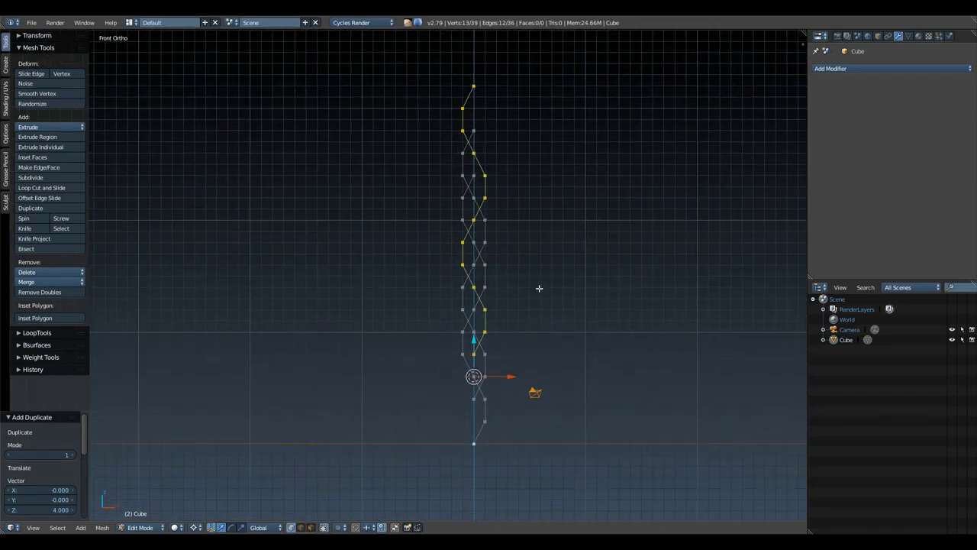
pyautogui.press('Tab')
pyautogui.click(495, 289)
# Examine how the three strands interweave from the top, front and perspective views.
pyautogui.keyDown('shift'); pyautogui.moveTo(523, 253); pyautogui.dragTo(500, 275, button='middle'); pyautogui.keyUp('shift')
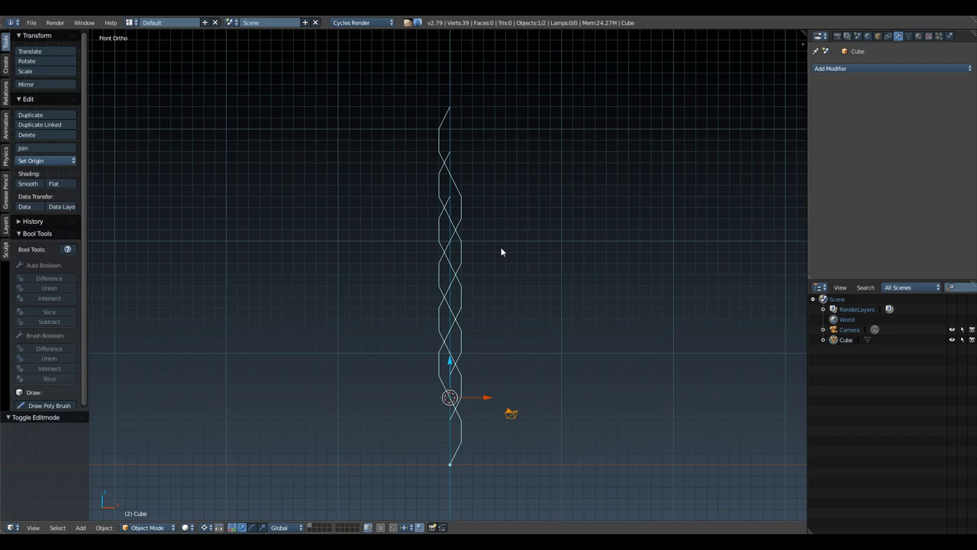
pyautogui.press('KP_7')
pyautogui.scroll(8, 502, 248)
pyautogui.keyDown('shift'); pyautogui.moveTo(363, 342); pyautogui.dragTo(592, 300, button='middle'); pyautogui.keyUp('shift')
pyautogui.scroll(3, 536, 310)
pyautogui.keyDown('shift'); pyautogui.moveTo(614, 268); pyautogui.dragTo(603, 273, button='middle'); pyautogui.keyUp('shift')
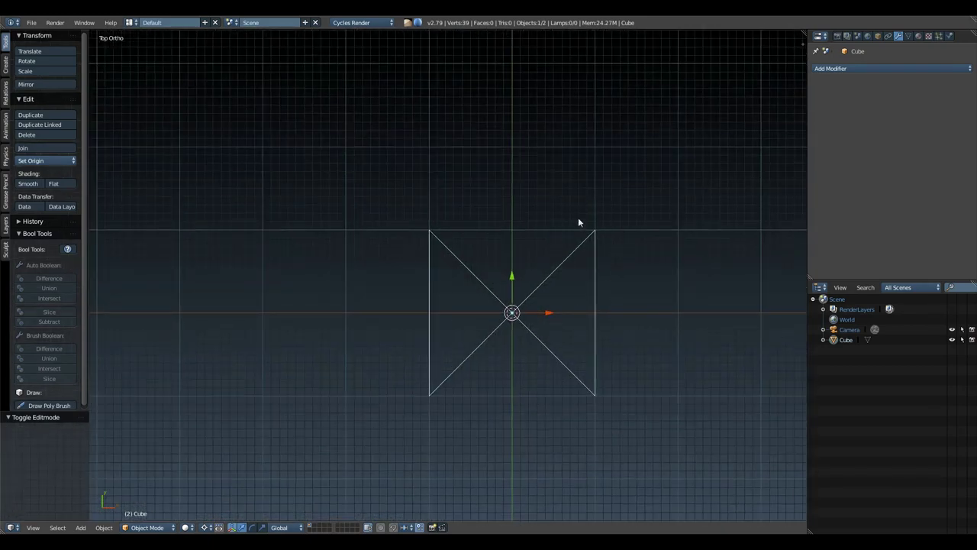
pyautogui.scroll(-7, 583, 309)
pyautogui.press('KP_1')
pyautogui.scroll(-3, 582, 307)
pyautogui.keyDown('shift'); pyautogui.moveTo(580, 307); pyautogui.dragTo(491, 312, button='middle'); pyautogui.keyUp('shift')
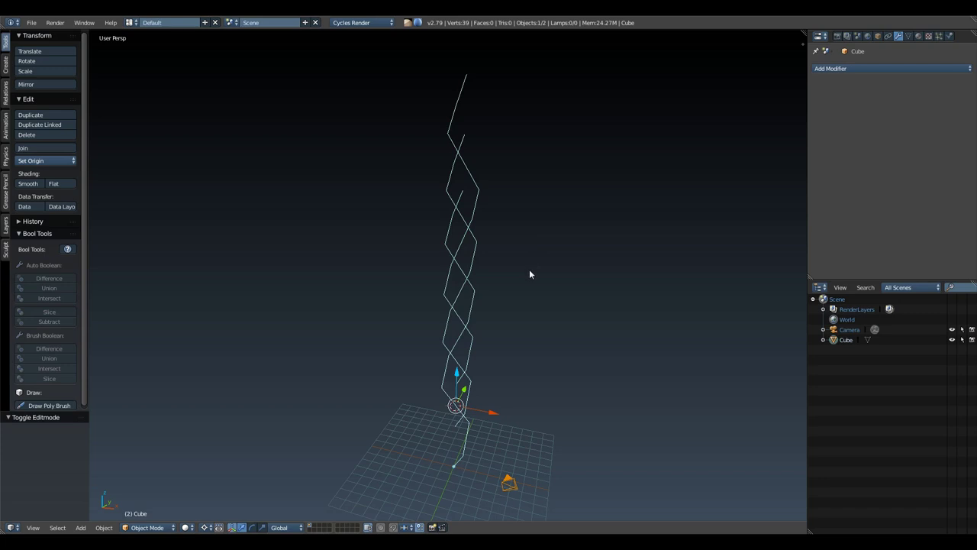
# Convert the three-strand mesh object to a curve and return to the front view.
pyautogui.hotkey('alt', 'c')
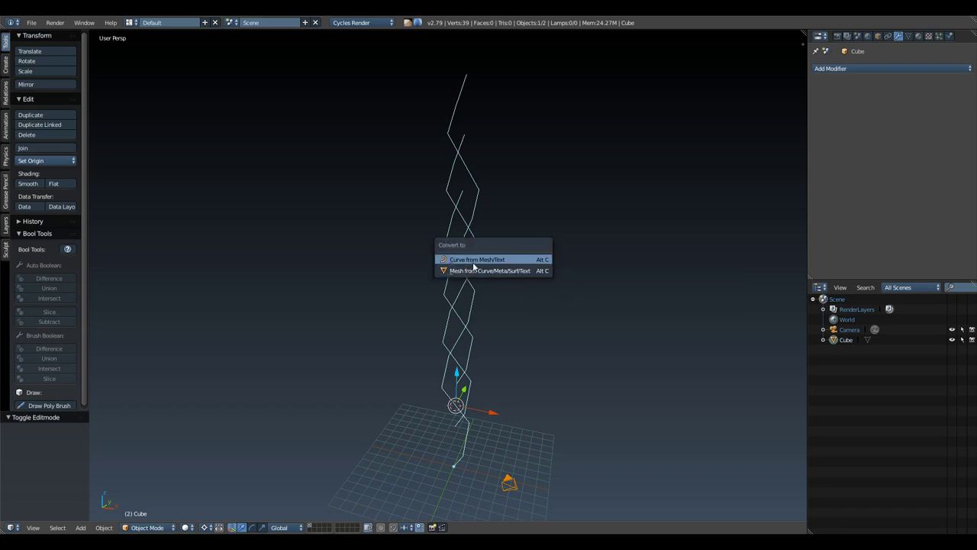
pyautogui.click(482, 260)
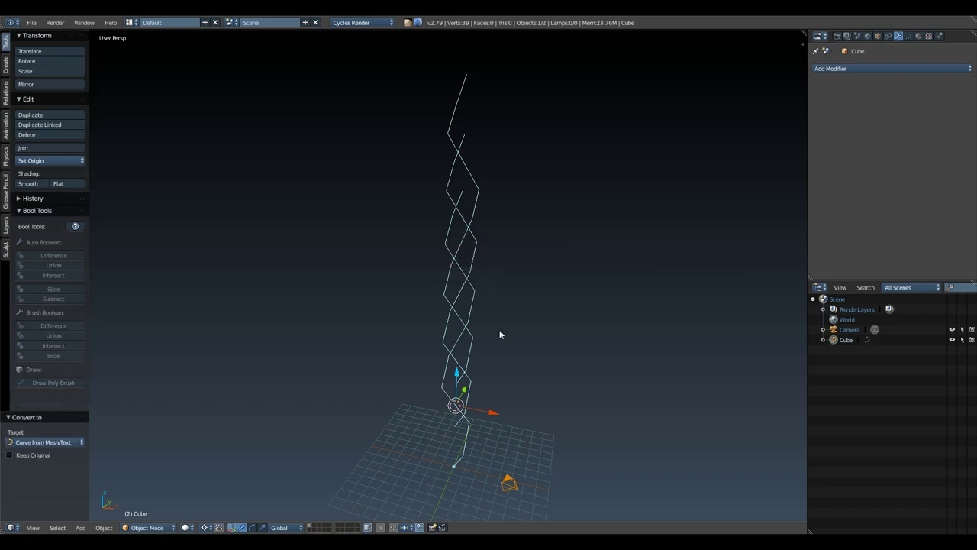
pyautogui.moveTo(501, 336); pyautogui.dragTo(539, 304, button='middle')
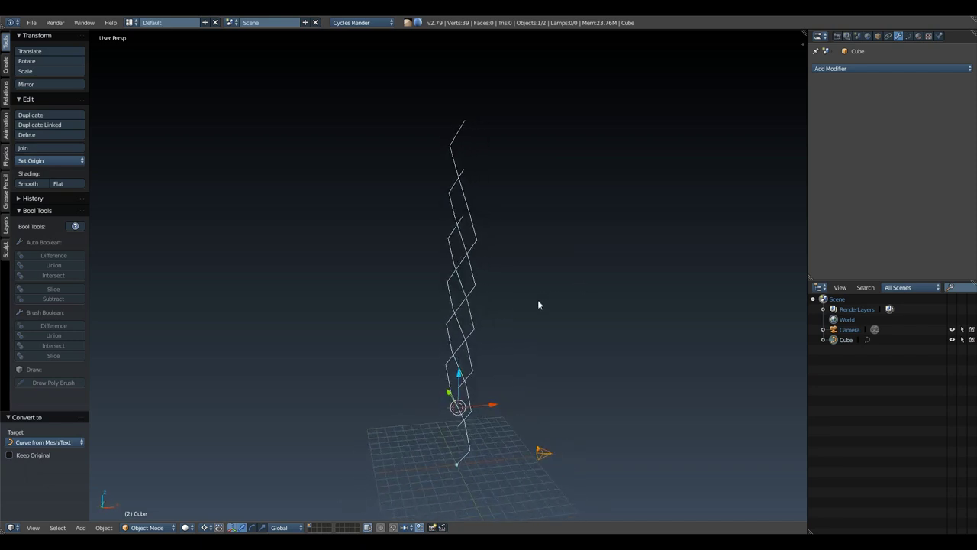
pyautogui.press('KP_1')
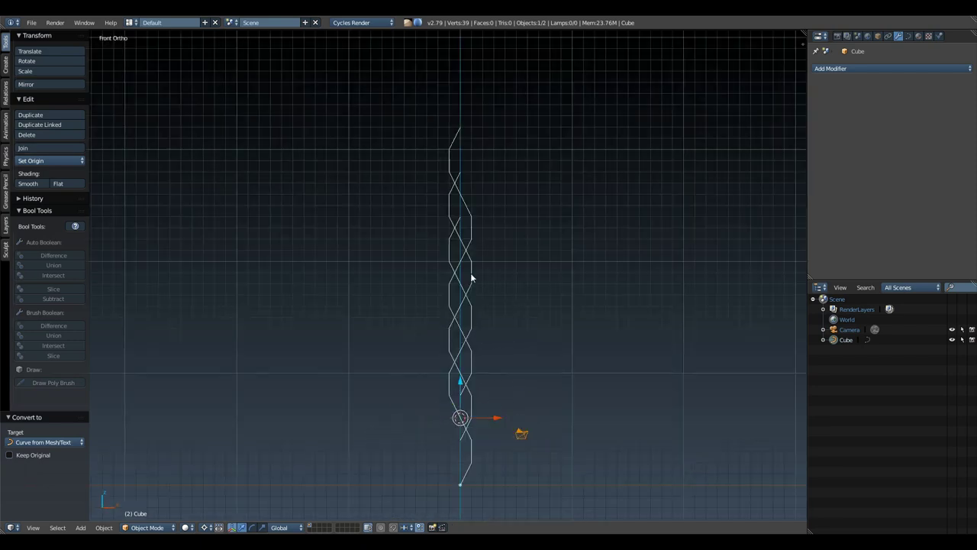
# Set the curve's fill mode to Full in its shape settings.
pyautogui.click(909, 36)
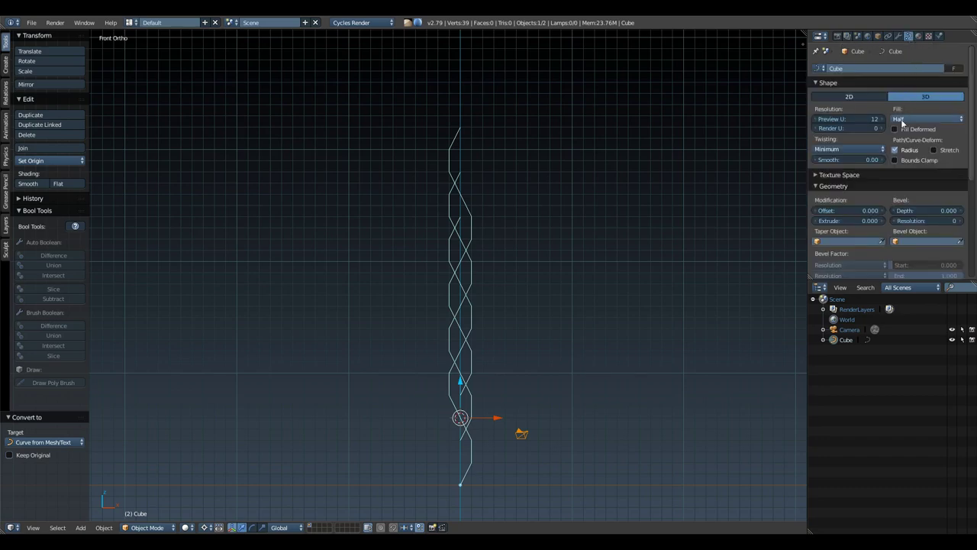
pyautogui.click(904, 120)
pyautogui.click(905, 109)
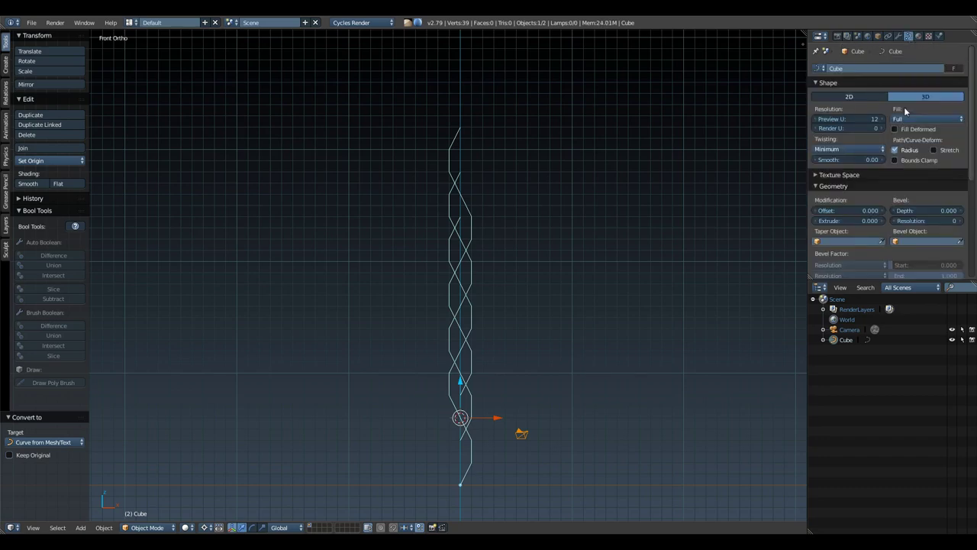
# Give the curve a bevel depth of 1 and a bevel resolution of 4.
pyautogui.click(931, 211)
pyautogui.write('1')
pyautogui.press('Return')
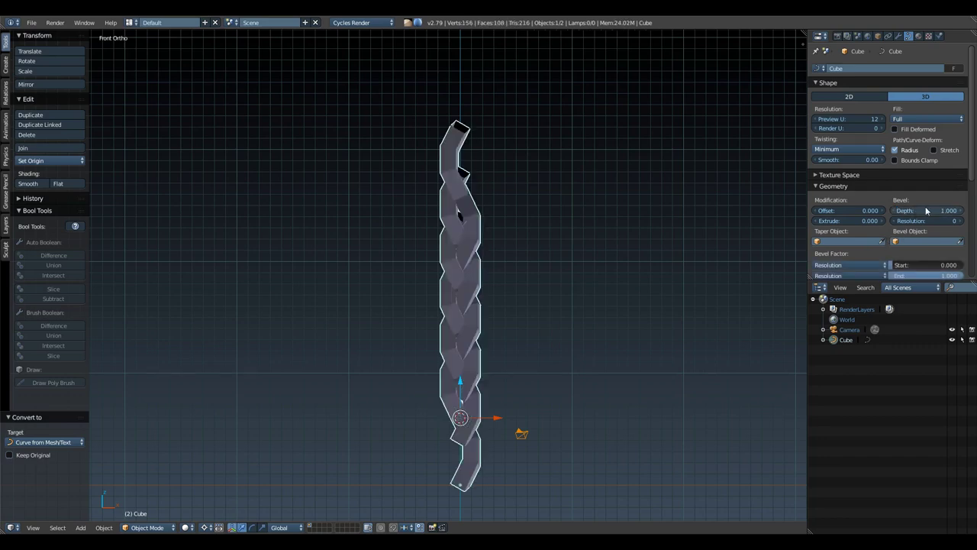
pyautogui.click(925, 221)
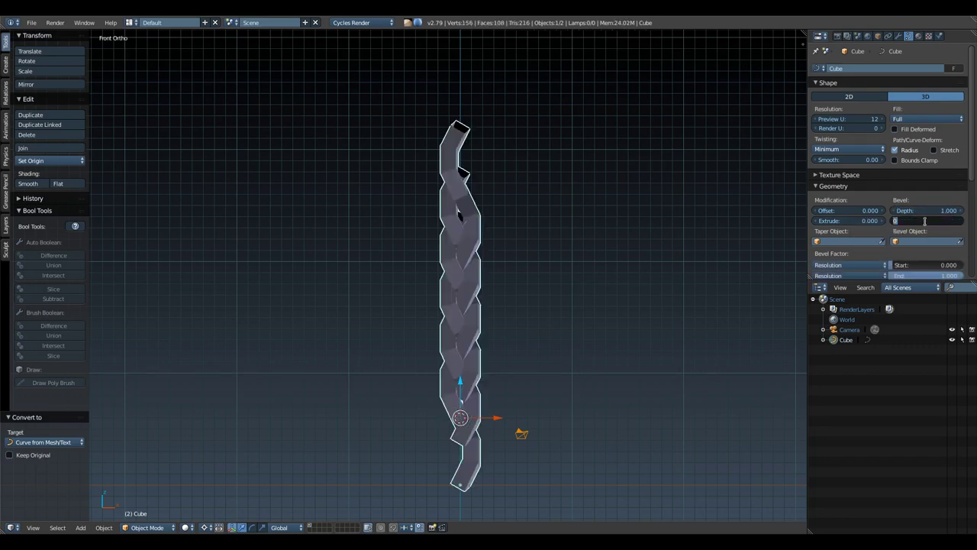
pyautogui.write('4')
pyautogui.press('Return')
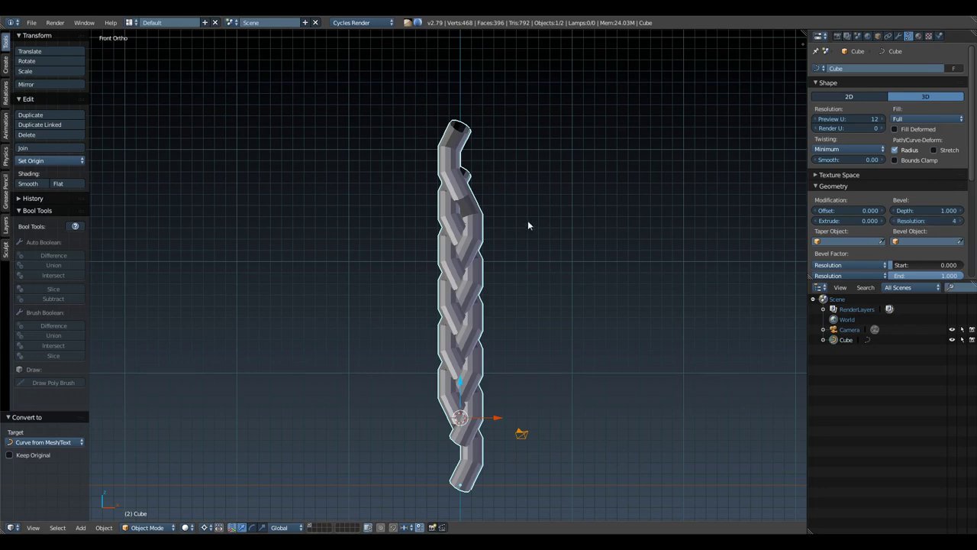
# Convert the bevelled braid curve back to a mesh.
pyautogui.keyDown('shift'); pyautogui.moveTo(534, 229); pyautogui.dragTo(503, 214, button='middle'); pyautogui.keyUp('shift')
pyautogui.keyDown('shift'); pyautogui.moveTo(510, 283); pyautogui.dragTo(511, 262, button='middle'); pyautogui.keyUp('shift')
pyautogui.press('KP_1')
pyautogui.scroll(3, 511, 262)
pyautogui.scroll(-2, 495, 308)
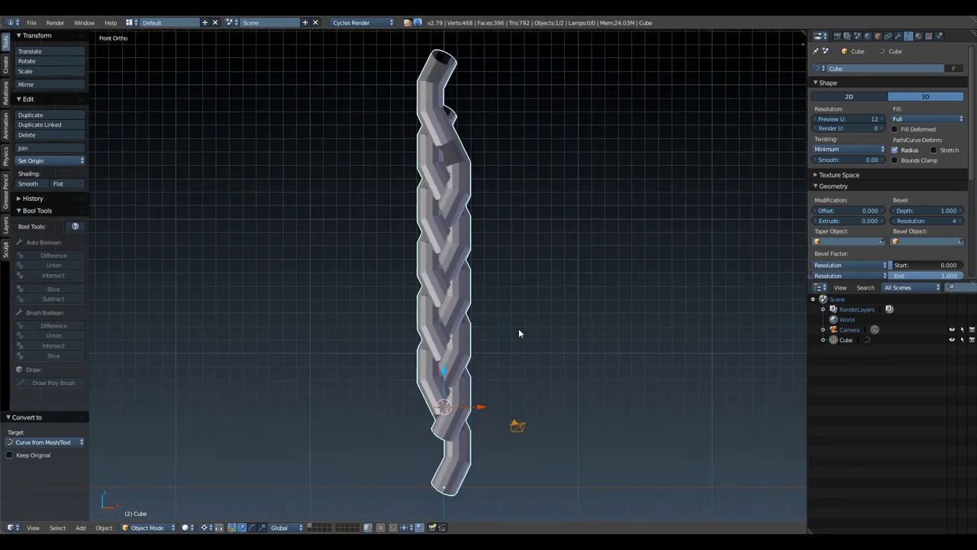
pyautogui.press('Tab')
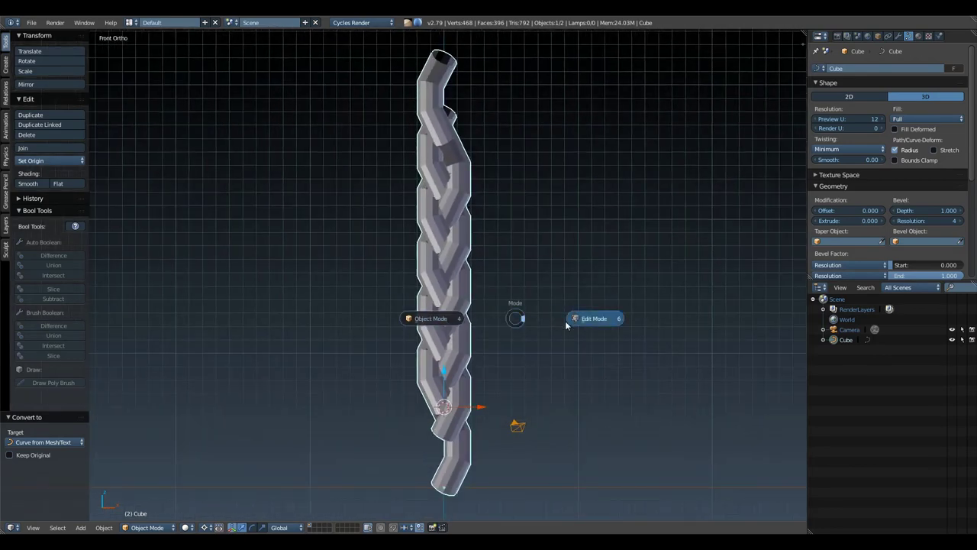
pyautogui.press('Escape')
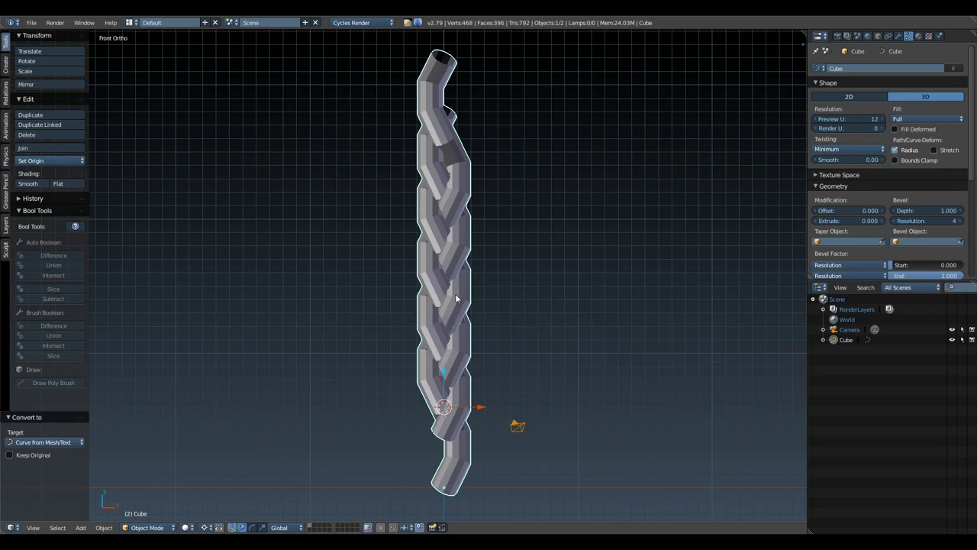
pyautogui.hotkey('alt', 'c')
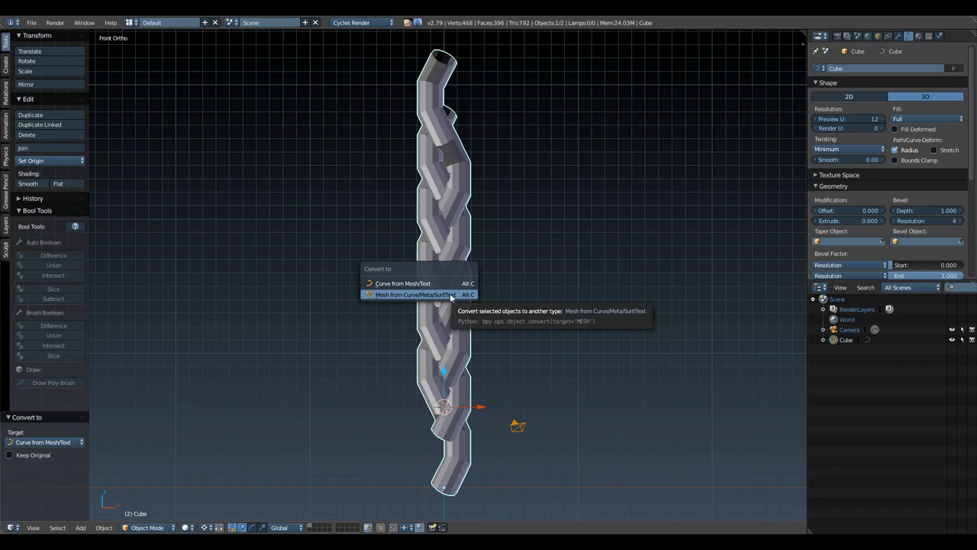
pyautogui.click(416, 295)
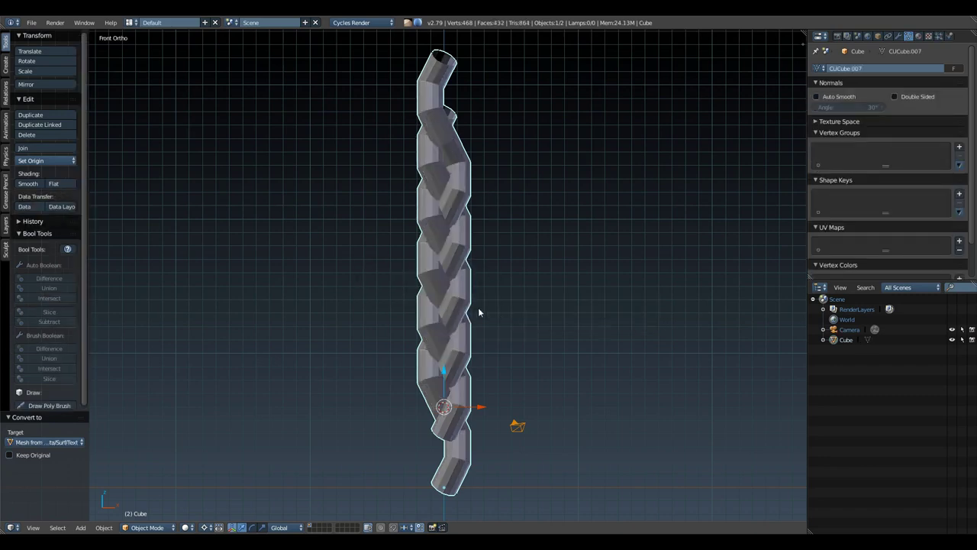
# Enter Edit Mode on the braid mesh and switch to face selection around its lower end.
pyautogui.hotkey('ctrl', 'Tab')
pyautogui.click(536, 297)
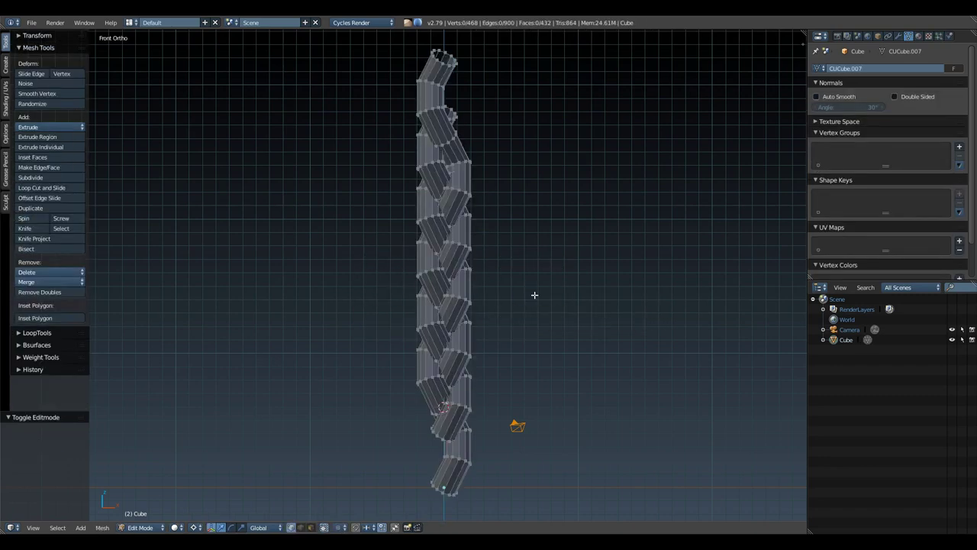
pyautogui.moveTo(520, 433); pyautogui.dragTo(519, 310, button='middle')
pyautogui.press('KP_1')
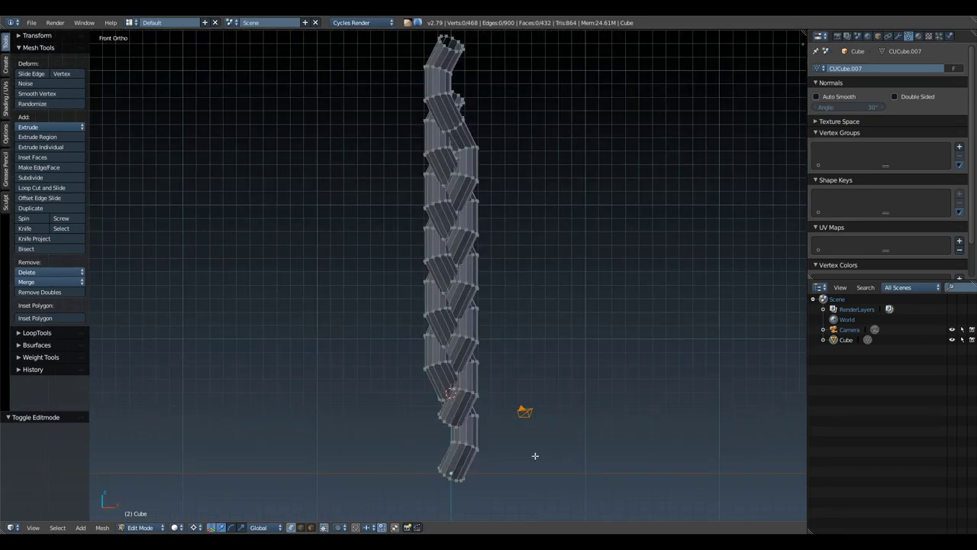
pyautogui.scroll(4, 531, 471)
pyautogui.moveTo(460, 389); pyautogui.dragTo(605, 334, button='middle')
pyautogui.hotkey('ctrl', 'Tab')
pyautogui.click(469, 345)
# Select the face loops of the four lowest tube segments and delete their faces.
pyautogui.moveTo(468, 345); pyautogui.dragTo(498, 353, button='middle')
pyautogui.keyDown('alt'); pyautogui.rightClick(498, 353); pyautogui.keyUp('alt')
pyautogui.keyDown('alt'); pyautogui.keyDown('shift'); pyautogui.rightClick(481, 291); pyautogui.keyUp('shift'); pyautogui.keyUp('alt')
pyautogui.moveTo(519, 290); pyautogui.dragTo(594, 284, button='middle')
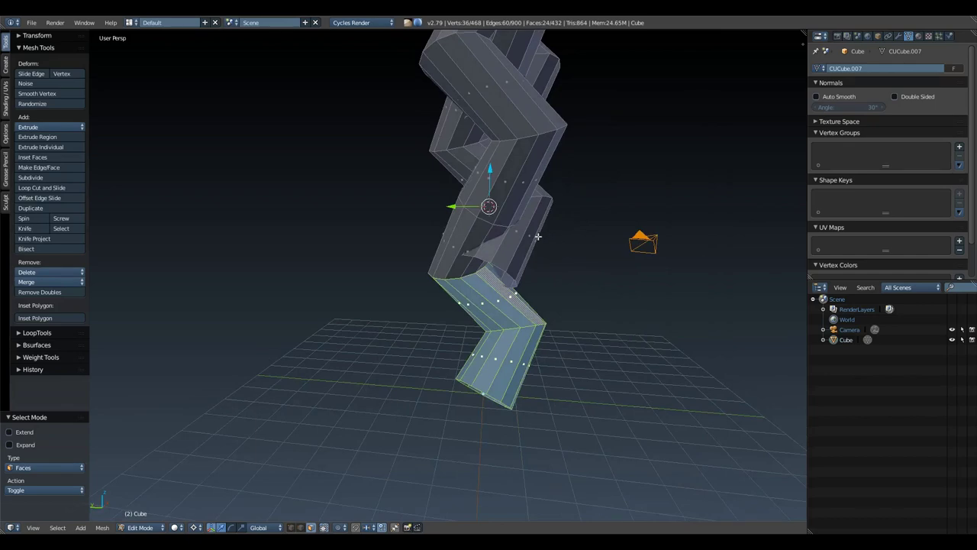
pyautogui.keyDown('alt'); pyautogui.keyDown('shift'); pyautogui.rightClick(538, 237); pyautogui.keyUp('shift'); pyautogui.keyUp('alt')
pyautogui.keyDown('alt'); pyautogui.keyDown('shift'); pyautogui.rightClick(457, 226); pyautogui.keyUp('shift'); pyautogui.keyUp('alt')
pyautogui.press('x')
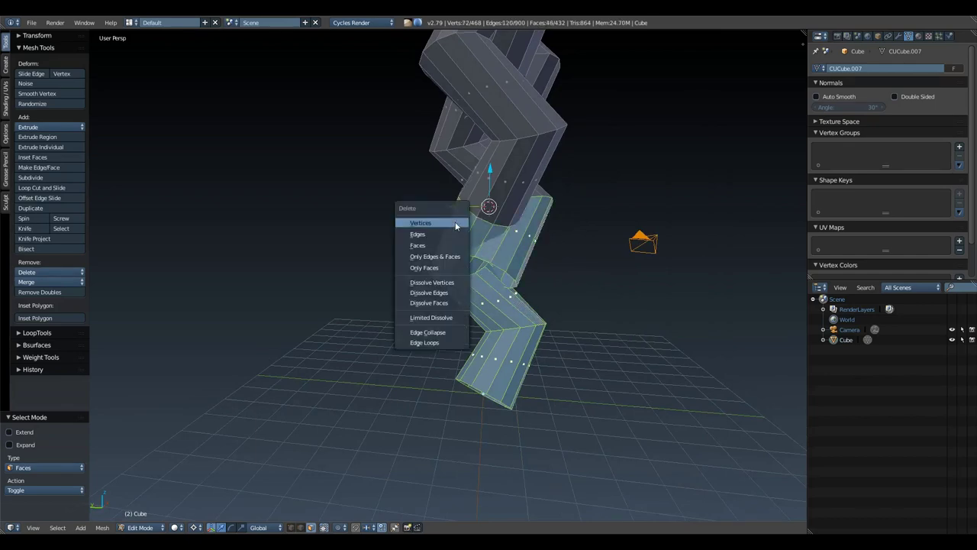
pyautogui.click(446, 245)
# Delete the faces of the two tube segments now hanging lowest on the braid.
pyautogui.moveTo(445, 245); pyautogui.dragTo(565, 207, button='middle')
pyautogui.keyDown('alt'); pyautogui.rightClick(579, 208); pyautogui.keyUp('alt')
pyautogui.keyDown('alt'); pyautogui.keyDown('shift'); pyautogui.rightClick(479, 219); pyautogui.keyUp('shift'); pyautogui.keyUp('alt')
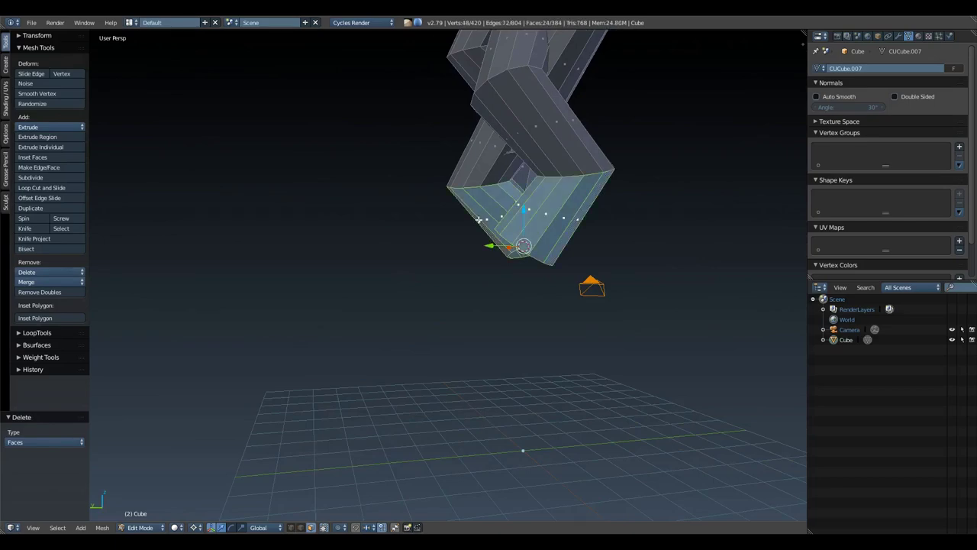
pyautogui.press('x')
pyautogui.click(479, 220)
pyautogui.moveTo(567, 270); pyautogui.dragTo(404, 255, button='middle')
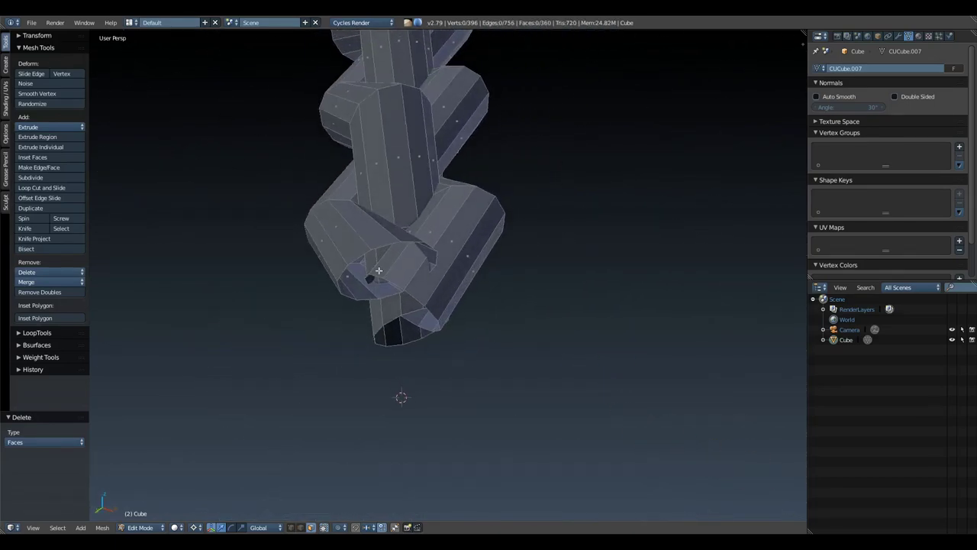
# Select the face loops of the six uppermost tube segments at the braid's upper end and delete their faces.
pyautogui.moveTo(334, 256); pyautogui.dragTo(416, 357, button='middle')
pyautogui.moveTo(488, 313); pyautogui.dragTo(468, 370, button='middle')
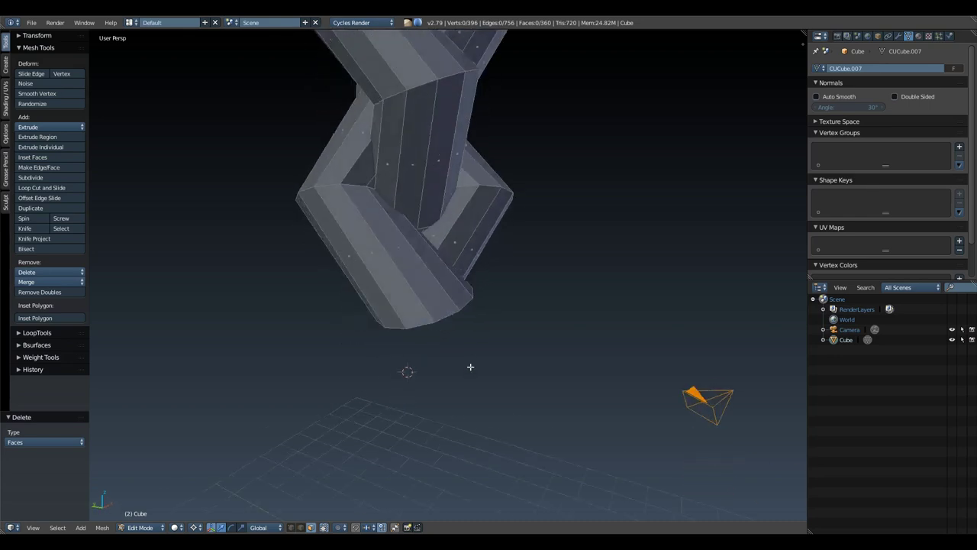
pyautogui.scroll(-5, 470, 334)
pyautogui.press('KP_1')
pyautogui.moveTo(497, 173); pyautogui.dragTo(664, 243, button='middle')
pyautogui.moveTo(664, 242); pyautogui.dragTo(572, 249, button='middle')
pyautogui.keyDown('alt'); pyautogui.rightClick(669, 165); pyautogui.keyUp('alt')
pyautogui.keyDown('alt'); pyautogui.keyDown('shift'); pyautogui.rightClick(643, 202); pyautogui.keyUp('shift'); pyautogui.keyUp('alt')
pyautogui.keyDown('alt'); pyautogui.keyDown('shift'); pyautogui.rightClick(598, 272); pyautogui.keyUp('shift'); pyautogui.keyUp('alt')
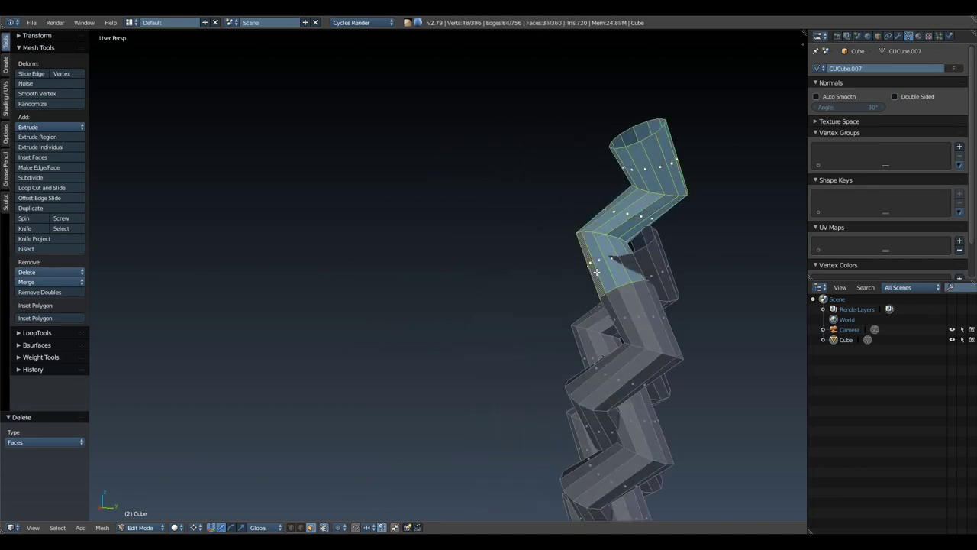
pyautogui.keyDown('alt'); pyautogui.keyDown('shift'); pyautogui.rightClick(665, 254); pyautogui.keyUp('shift'); pyautogui.keyUp('alt')
pyautogui.moveTo(706, 259); pyautogui.dragTo(537, 267, button='middle')
pyautogui.keyDown('alt'); pyautogui.keyDown('shift'); pyautogui.rightClick(720, 310); pyautogui.keyUp('shift'); pyautogui.keyUp('alt')
pyautogui.keyDown('alt'); pyautogui.keyDown('shift'); pyautogui.rightClick(723, 313); pyautogui.keyUp('shift'); pyautogui.keyUp('alt')
pyautogui.press('x')
pyautogui.click(723, 314)
# Return to Object Mode and check the trimmed braid from the front.
pyautogui.moveTo(554, 279); pyautogui.dragTo(639, 260, button='middle')
pyautogui.press('KP_1')
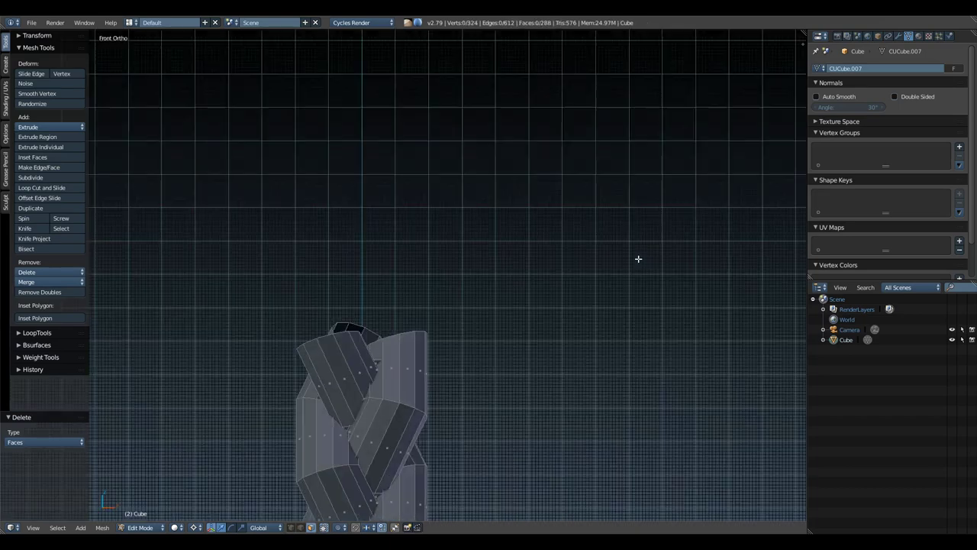
pyautogui.scroll(-3, 639, 260)
pyautogui.keyDown('shift'); pyautogui.moveTo(506, 506); pyautogui.dragTo(476, 305, button='middle'); pyautogui.keyUp('shift')
pyautogui.press('Tab')
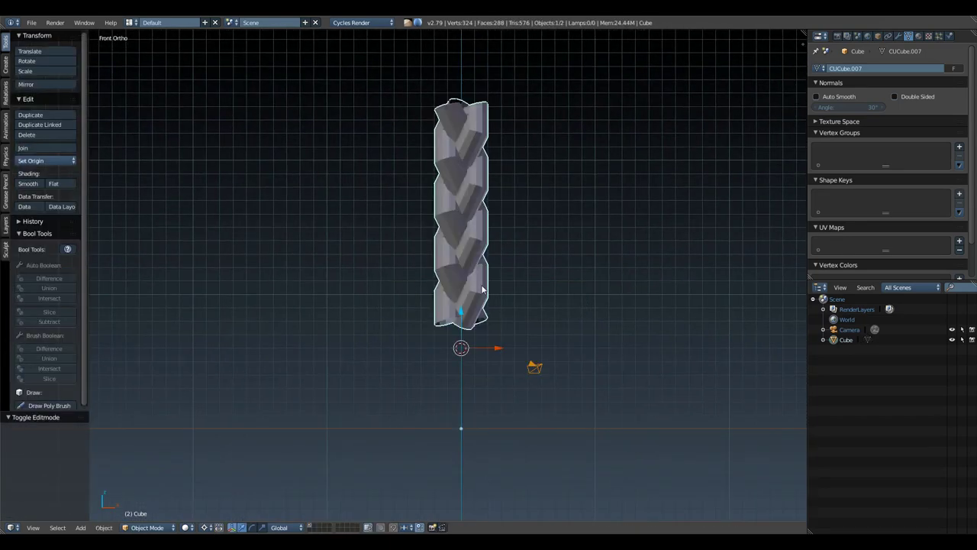
pyautogui.keyDown('shift'); pyautogui.moveTo(482, 289); pyautogui.dragTo(521, 312, button='middle'); pyautogui.keyUp('shift')
# Select the whole braid mesh in Edit Mode and change the pivot point to the centre of the selection.
pyautogui.press('Tab')
pyautogui.click(563, 318)
pyautogui.press('a')
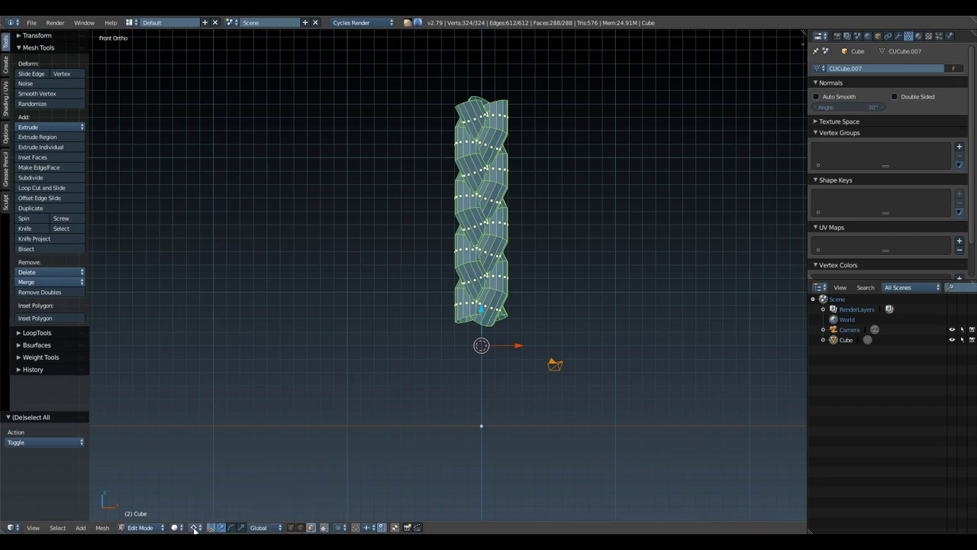
pyautogui.click(194, 528)
pyautogui.click(223, 488)
pyautogui.hotkey('ctrl', 'Tab')
# Move the whole braid mesh by -8 along the Z axis and return to Object Mode.
pyautogui.press('g')
pyautogui.press('z')
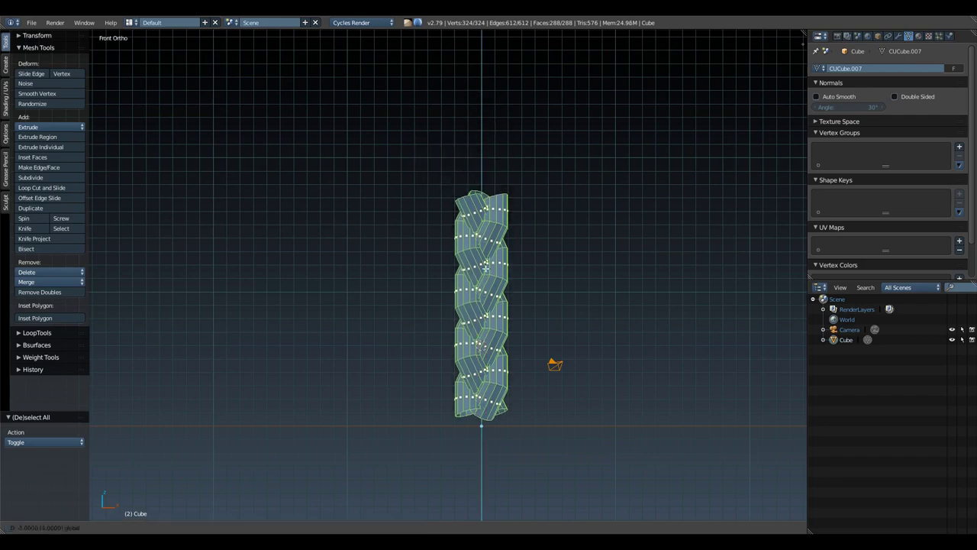
pyautogui.click(496, 424)
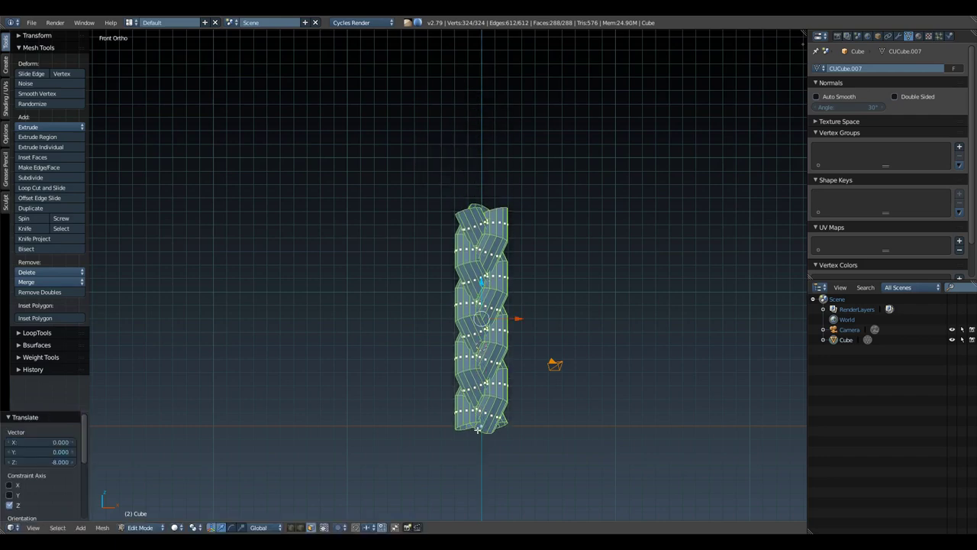
pyautogui.press('Tab')
# Duplicate the braid 16 units up along the Z axis and examine how the two pieces meet.
pyautogui.scroll(3, 512, 350)
pyautogui.moveTo(482, 351)
pyautogui.keyDown('shift'); pyautogui.mouseDown(button='middle')
pyautogui.moveTo(491, 327)
pyautogui.moveTo(476, 363)
pyautogui.mouseUp(button='middle'); pyautogui.keyUp('shift')
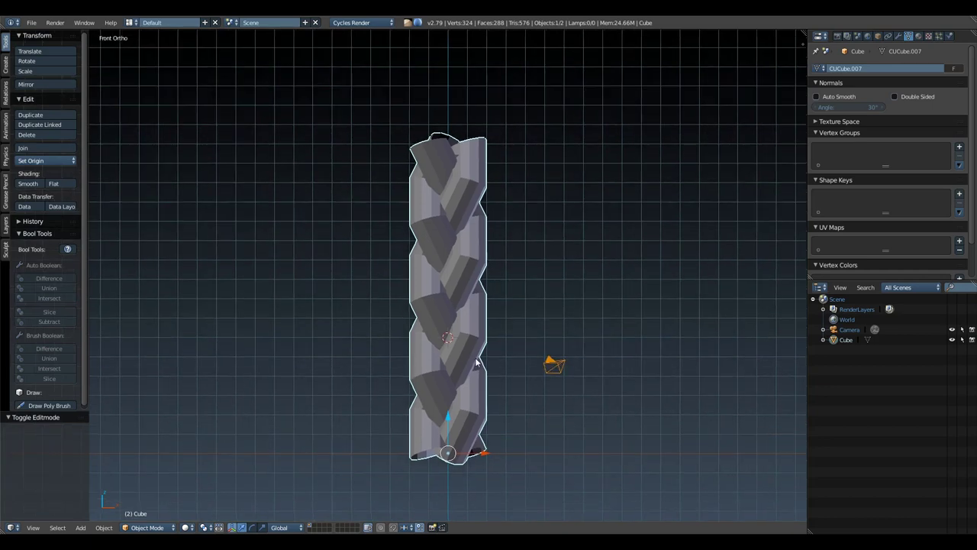
pyautogui.hotkey('shift', 'd')
pyautogui.press('z')
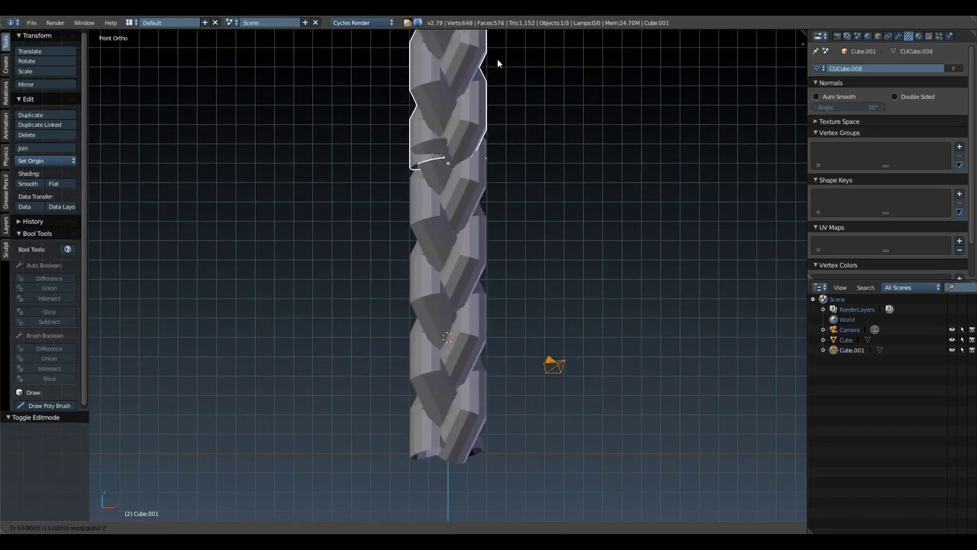
pyautogui.click(497, 42)
pyautogui.scroll(6, 514, 252)
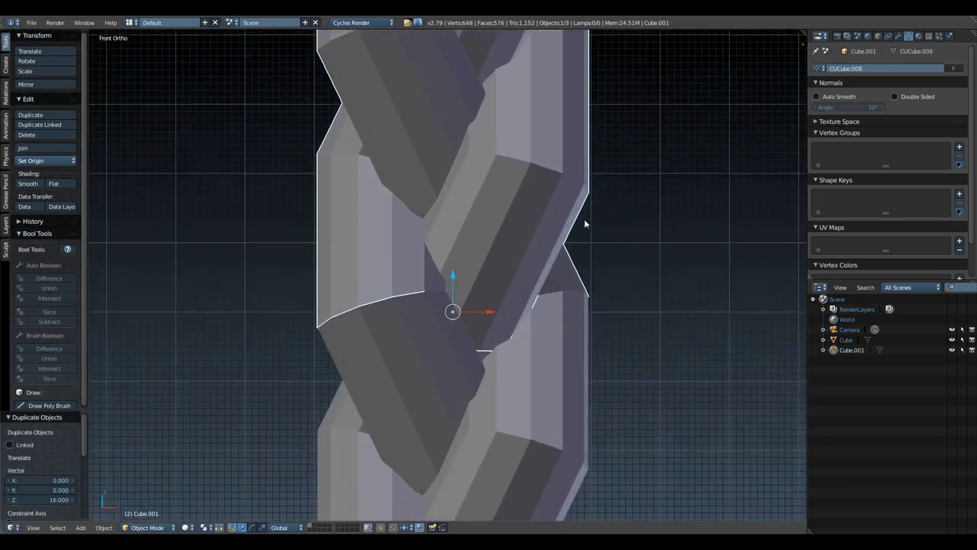
pyautogui.moveTo(592, 219); pyautogui.dragTo(580, 235, button='middle')
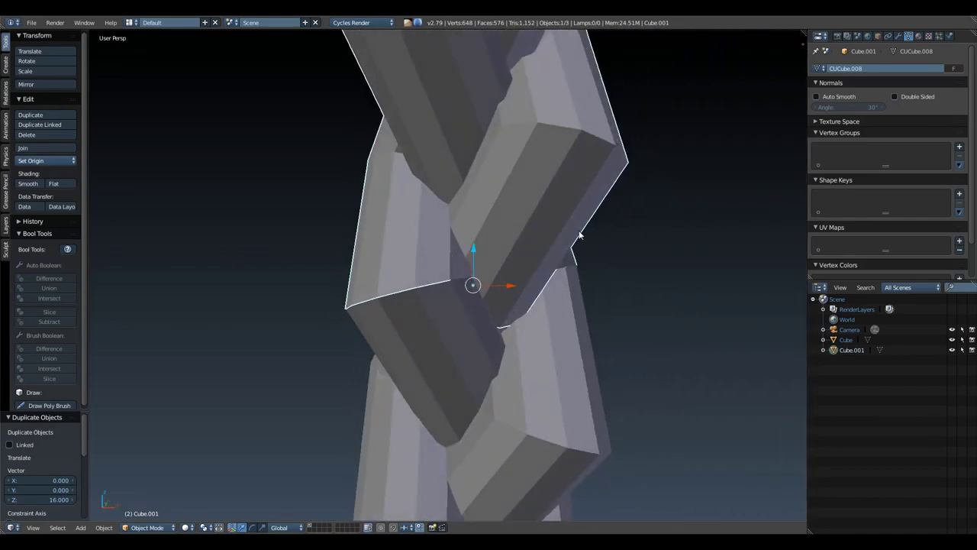
# Delete the duplicated braid and reselect the original one.
pyautogui.press('x')
pyautogui.click(579, 232)
pyautogui.scroll(-7, 578, 252)
pyautogui.rightClick(573, 379)
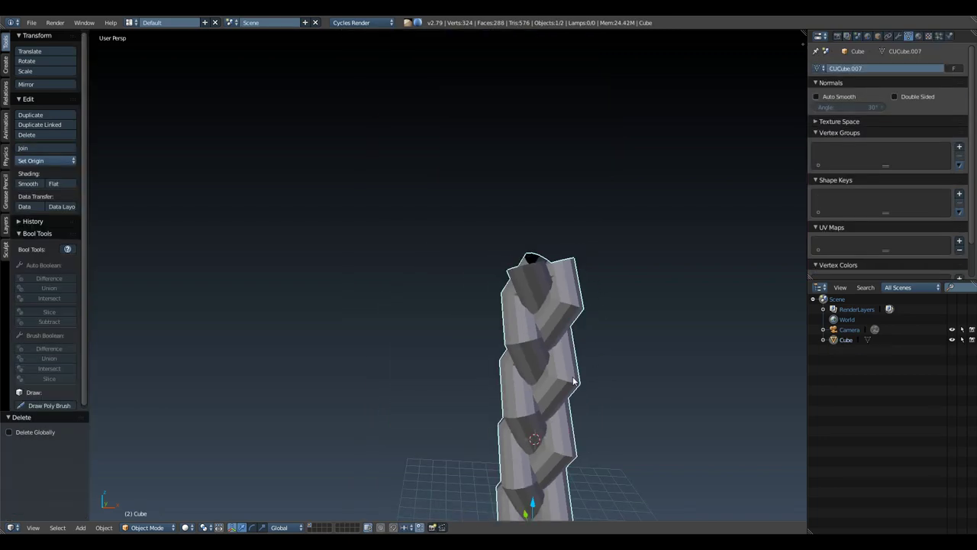
# Delete the camera from the scene.
pyautogui.press('KP_1')
pyautogui.scroll(-5, 593, 378)
pyautogui.scroll(4, 493, 267)
pyautogui.rightClick(542, 329)
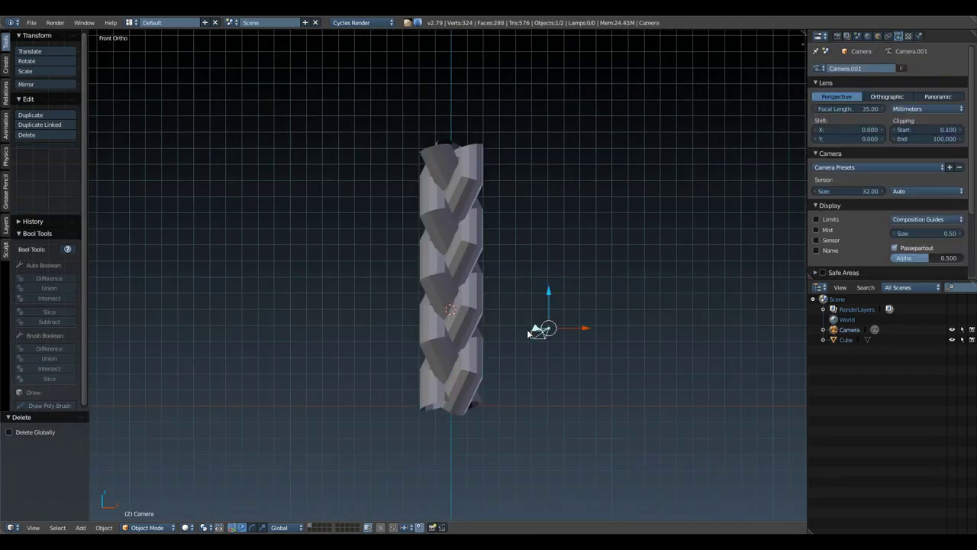
pyautogui.press('x')
pyautogui.click(532, 332)
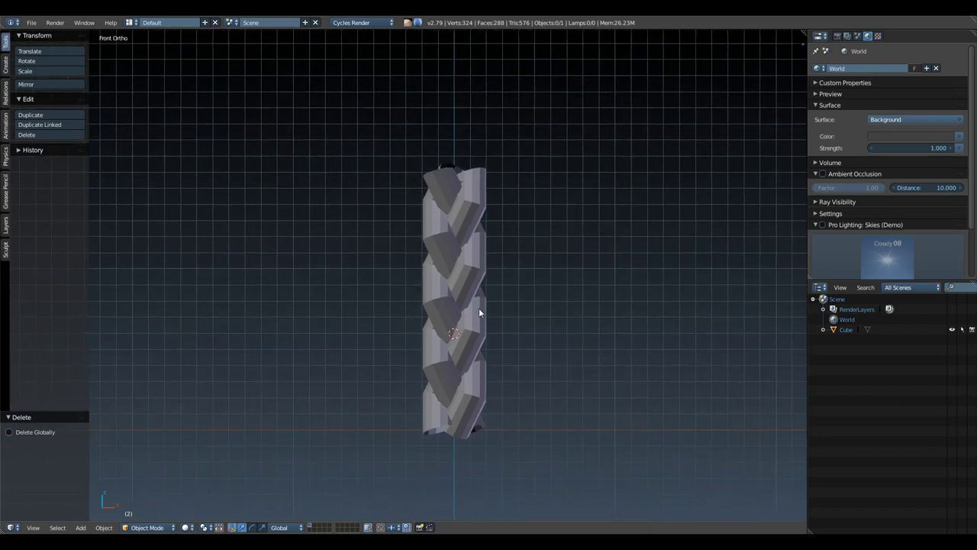
# Select the braid object and rename it Braid_01.
pyautogui.rightClick(479, 313)
pyautogui.doubleClick(845, 329)
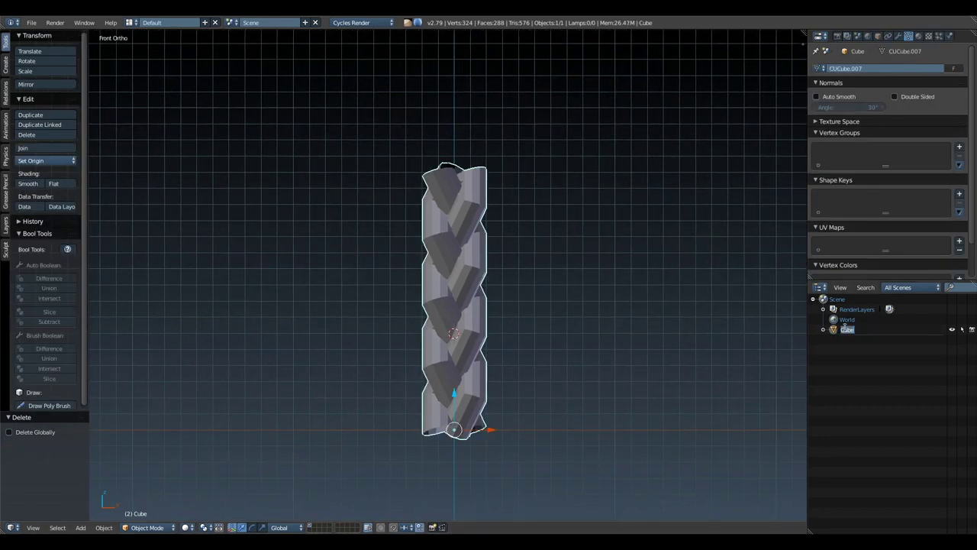
pyautogui.write('Braid_01')
pyautogui.press('Return')
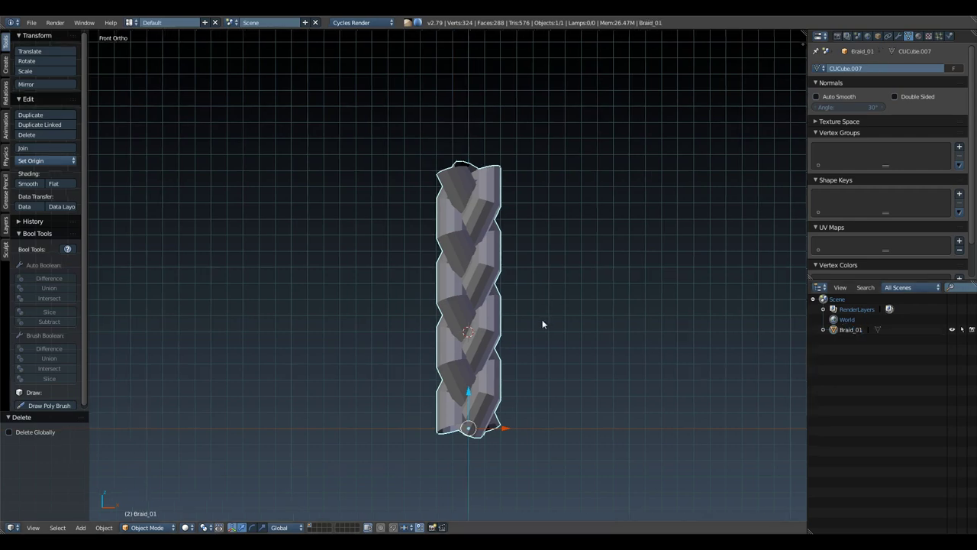
pyautogui.keyDown('shift'); pyautogui.moveTo(547, 319); pyautogui.dragTo(543, 306, button='middle'); pyautogui.keyUp('shift')
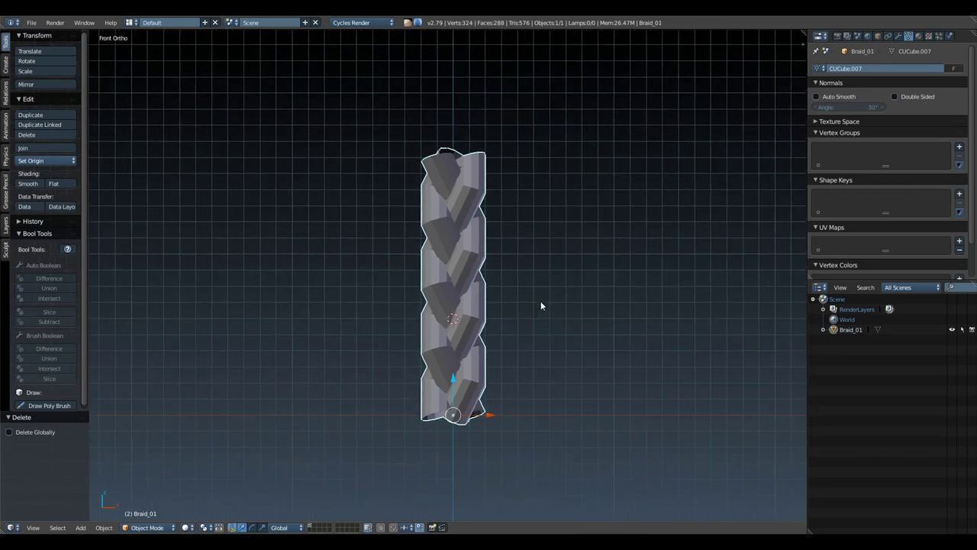
# Try a Subdivision Surface modifier with a View level of 2 on the braid, and remove it.
pyautogui.click(898, 36)
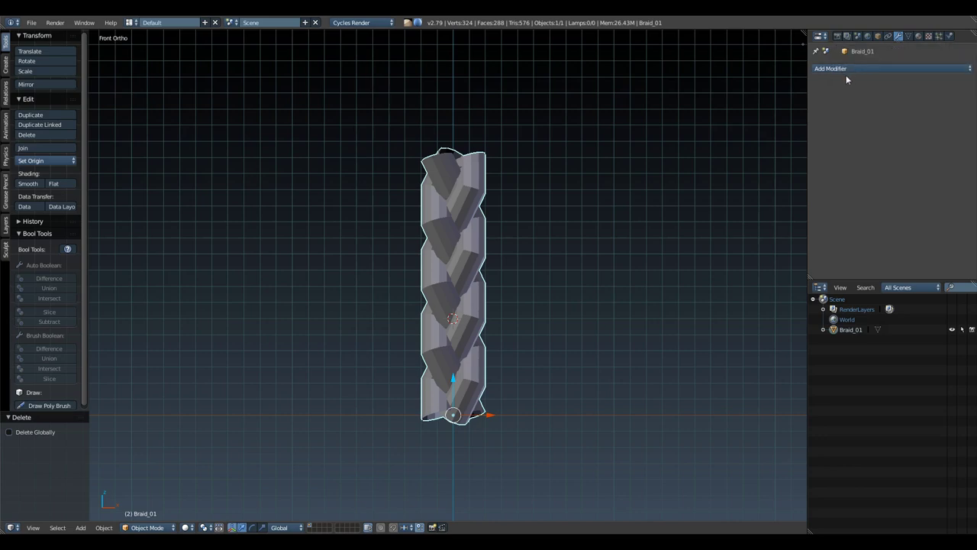
pyautogui.click(847, 68)
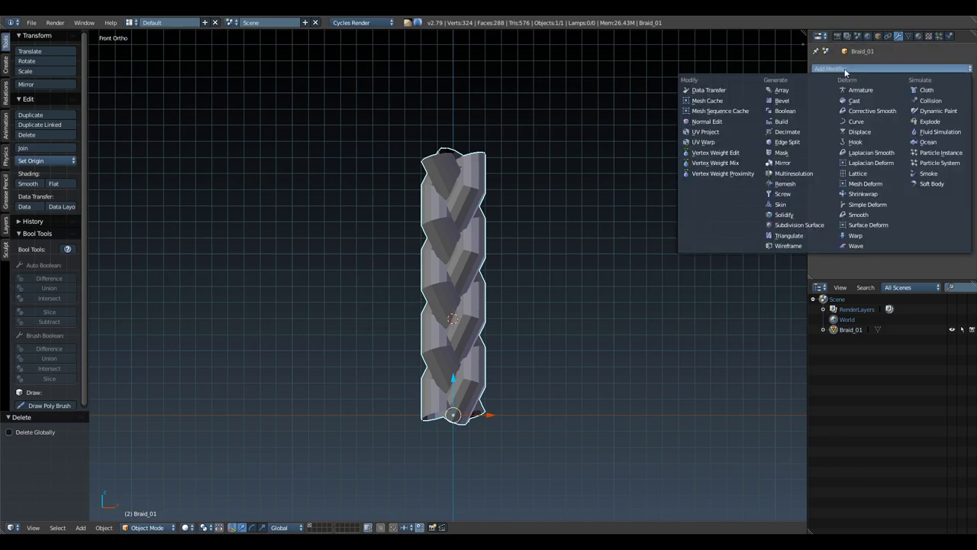
pyautogui.click(808, 225)
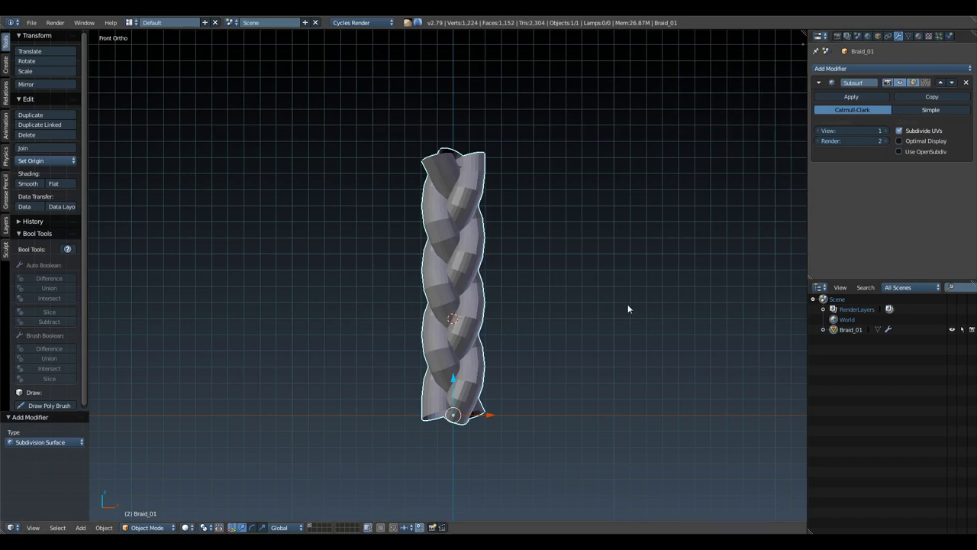
pyautogui.click(887, 131)
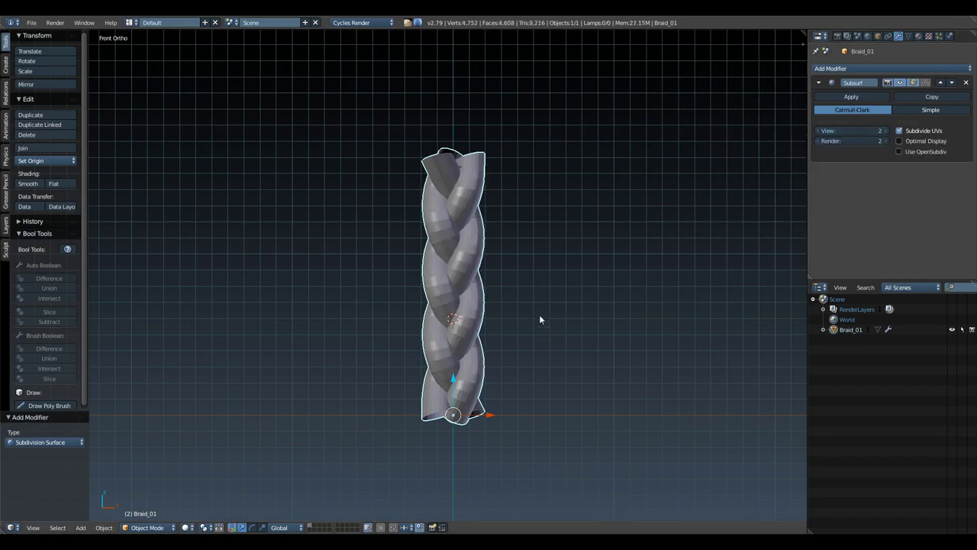
pyautogui.scroll(2, 517, 249)
pyautogui.scroll(-1, 527, 244)
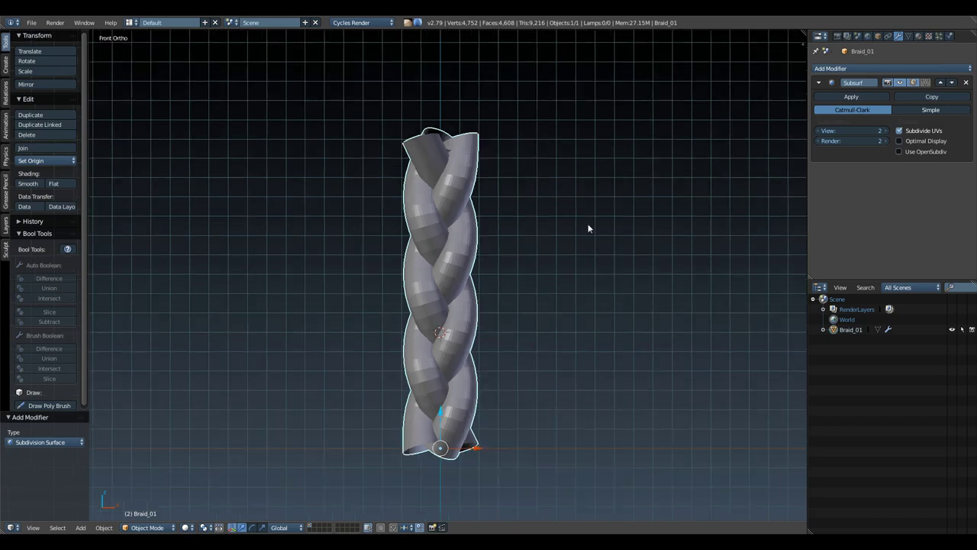
pyautogui.click(968, 83)
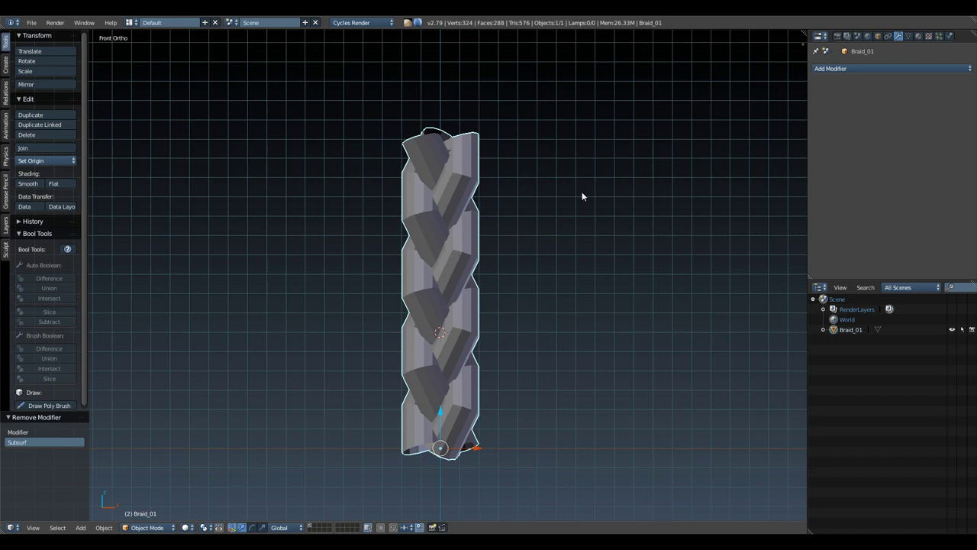
# Add a level 2 Subdivision Surface modifier to Braid_01 and apply it to the mesh.
pyautogui.hotkey('ctrl', '2')
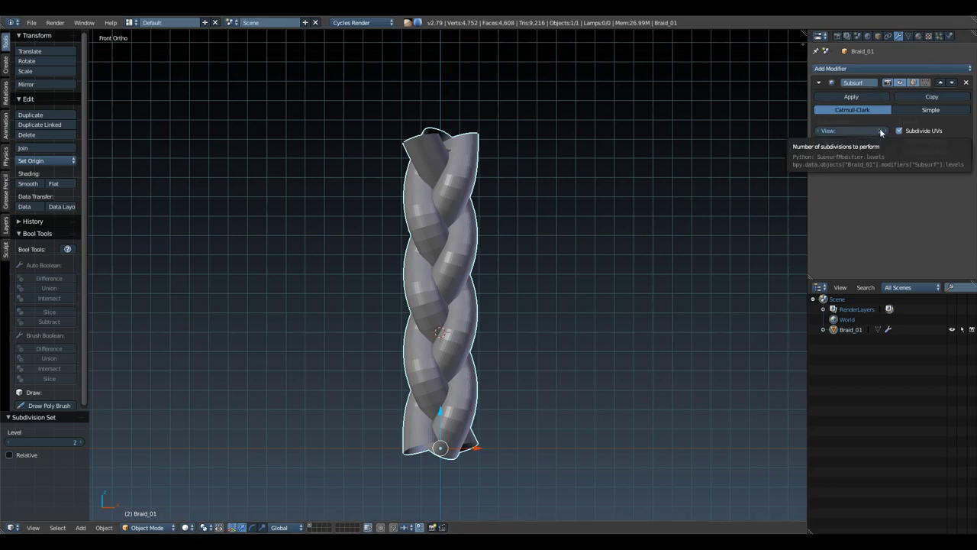
pyautogui.click(849, 97)
pyautogui.keyDown('shift'); pyautogui.moveTo(500, 301); pyautogui.dragTo(536, 270, button='middle'); pyautogui.keyUp('shift')
# Save the scene over the existing file HairBraidTutorial_01.blend.
pyautogui.hotkey('ctrl', 's')
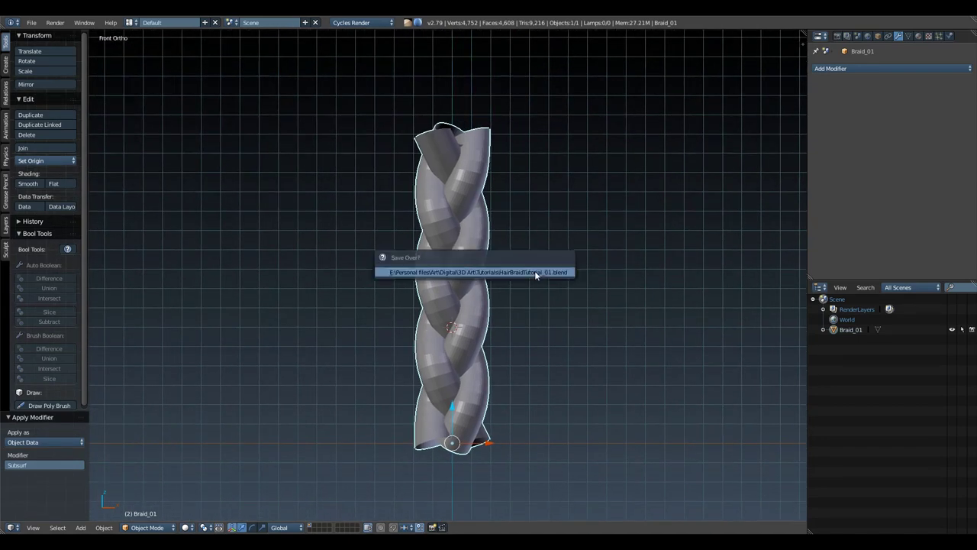
pyautogui.click(535, 272)
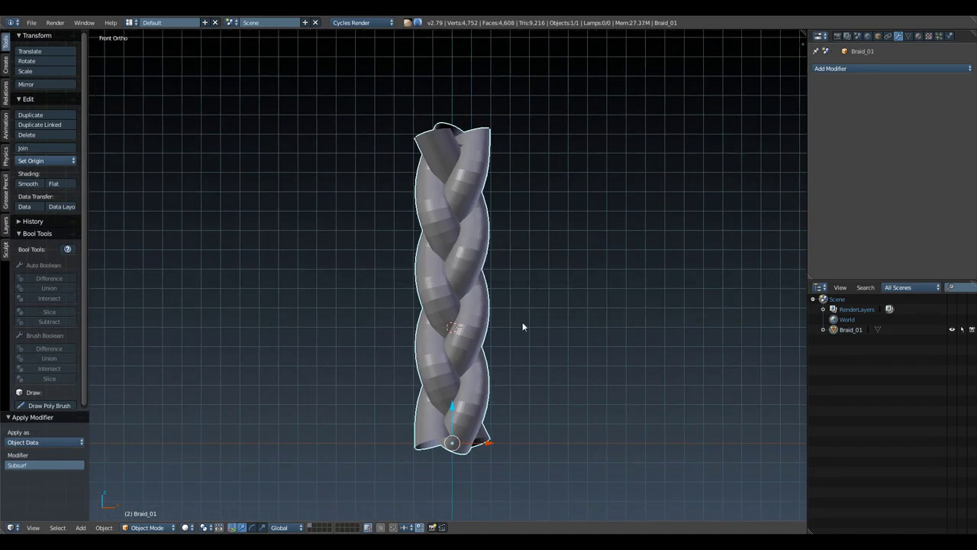
pyautogui.keyDown('shift'); pyautogui.moveTo(525, 324); pyautogui.dragTo(542, 319, button='middle'); pyautogui.keyUp('shift')
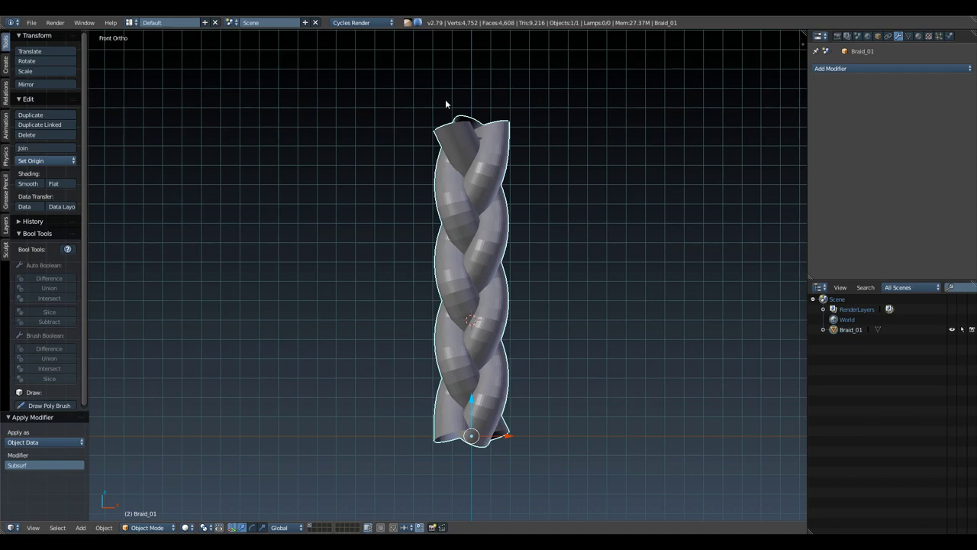
# Set up an OBJ export with Selection Only enabled and Write Materials disabled, and cancel the export.
pyautogui.click(34, 27)
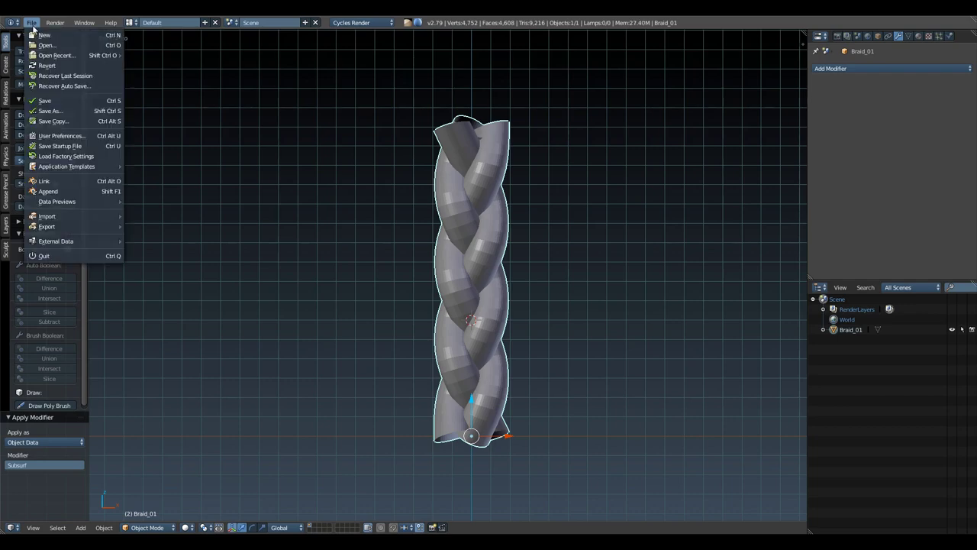
pyautogui.moveTo(73, 228)
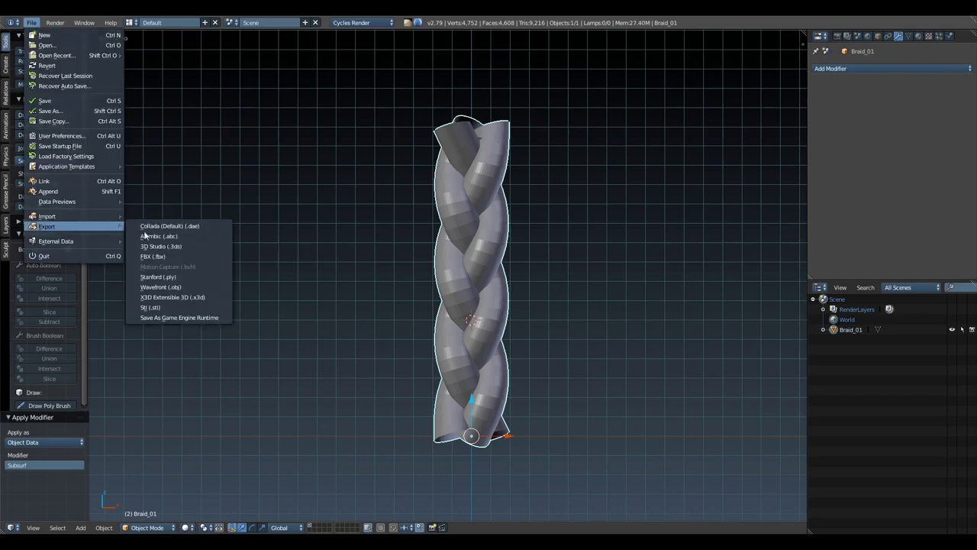
pyautogui.click(195, 287)
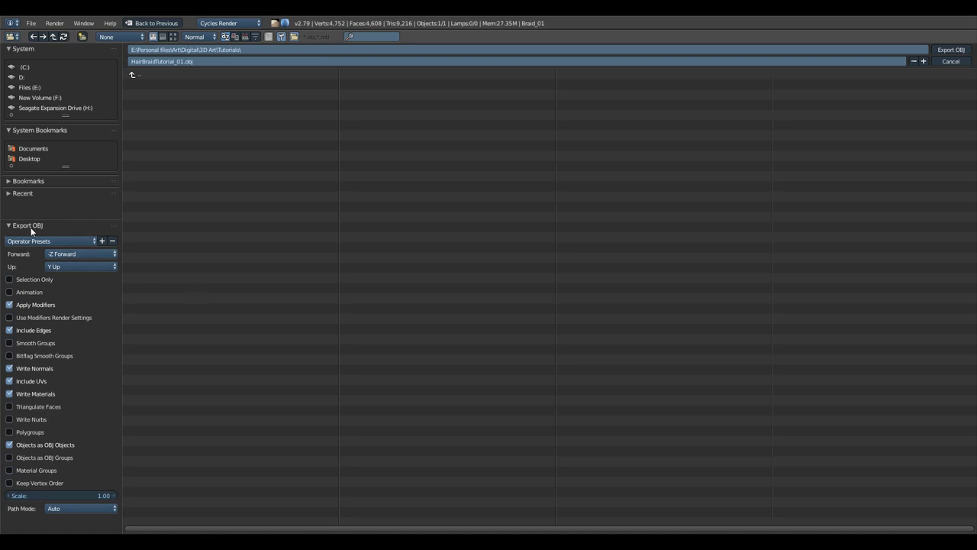
pyautogui.click(10, 281)
pyautogui.click(10, 394)
pyautogui.click(951, 62)
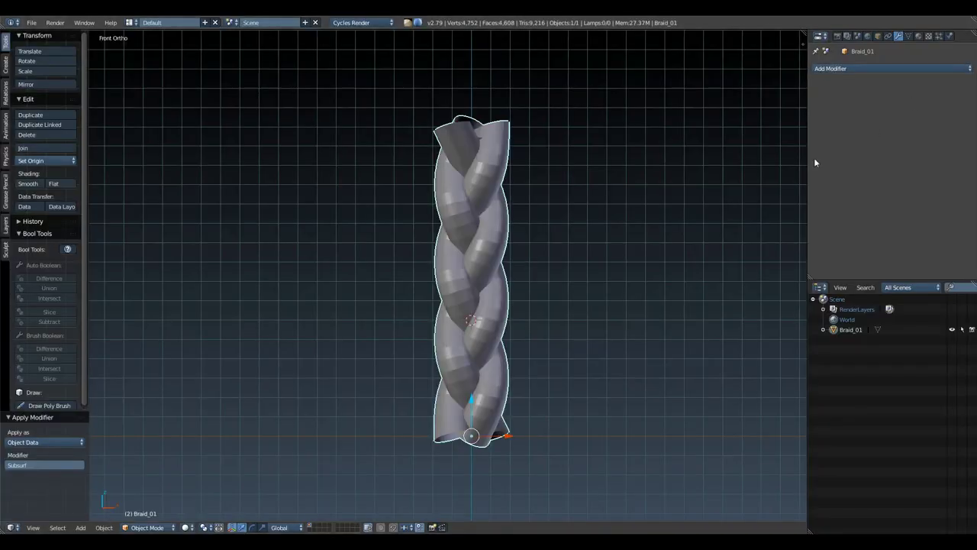
pyautogui.keyDown('shift'); pyautogui.moveTo(639, 318); pyautogui.dragTo(594, 319, button='middle'); pyautogui.keyUp('shift')
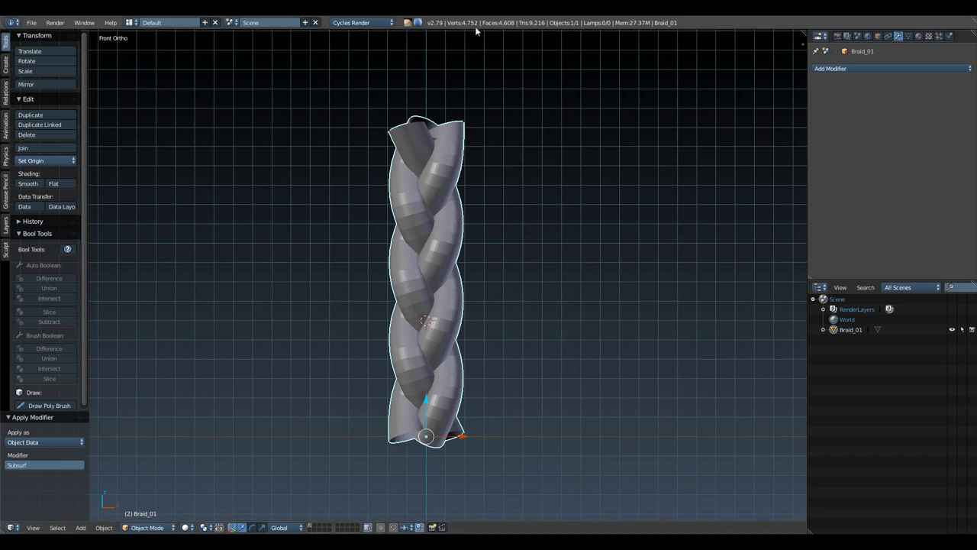
# Turn on GoB import, check the open ZBrush session, and send Braid_01 to ZBrush with the GoB export from Blender.
pyautogui.click(419, 23)
pyautogui.click(289, 541)
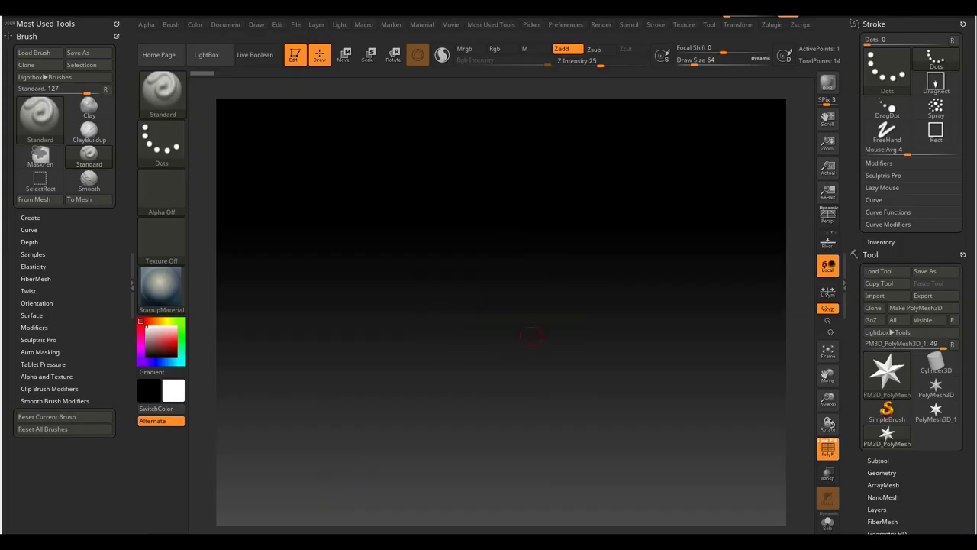
pyautogui.moveTo(686, 300)
pyautogui.keyDown('shift'); pyautogui.mouseDown()
pyautogui.moveTo(698, 290)
pyautogui.moveTo(623, 275)
pyautogui.moveTo(635, 274)
pyautogui.mouseUp(); pyautogui.keyUp('shift')
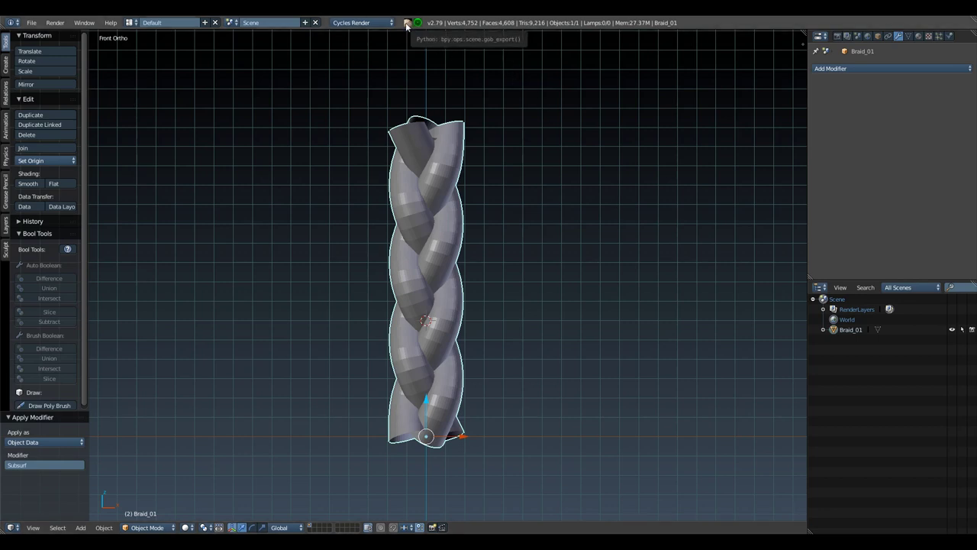
pyautogui.click(407, 22)
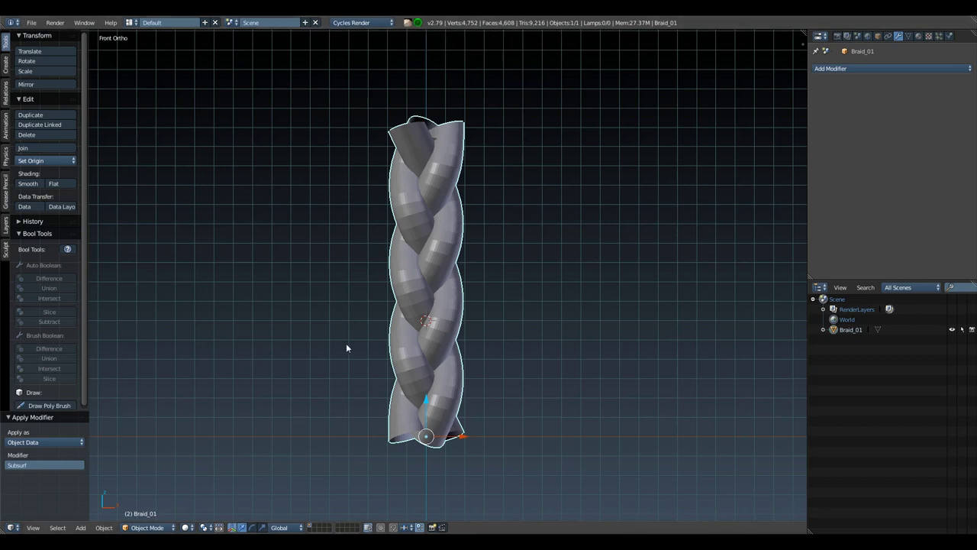
# Send Braid_01 through GoB and switch to ZBrush, framing the whole braid upright in the canvas.
pyautogui.click(408, 23)
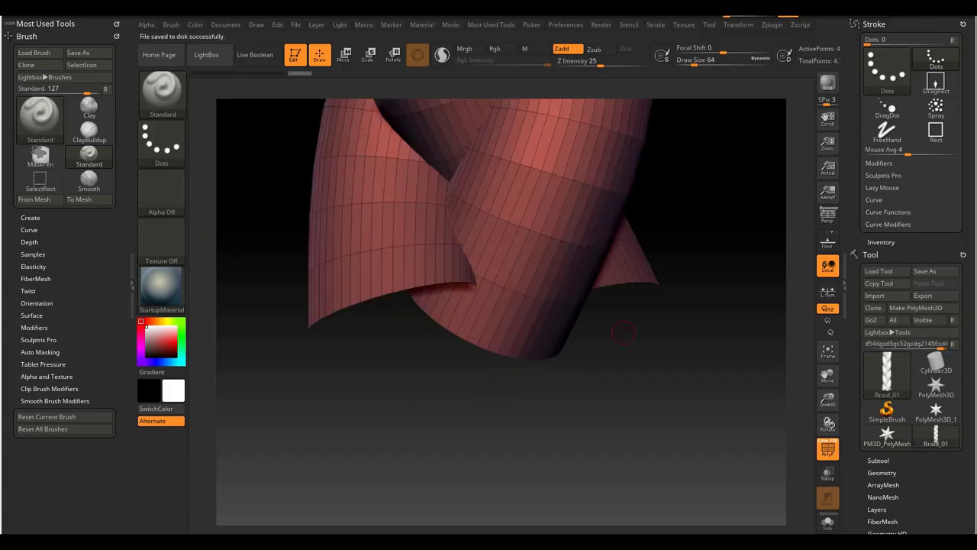
pyautogui.keyDown('alt'); pyautogui.moveTo(610, 313); pyautogui.dragTo(548, 340); pyautogui.keyUp('alt')
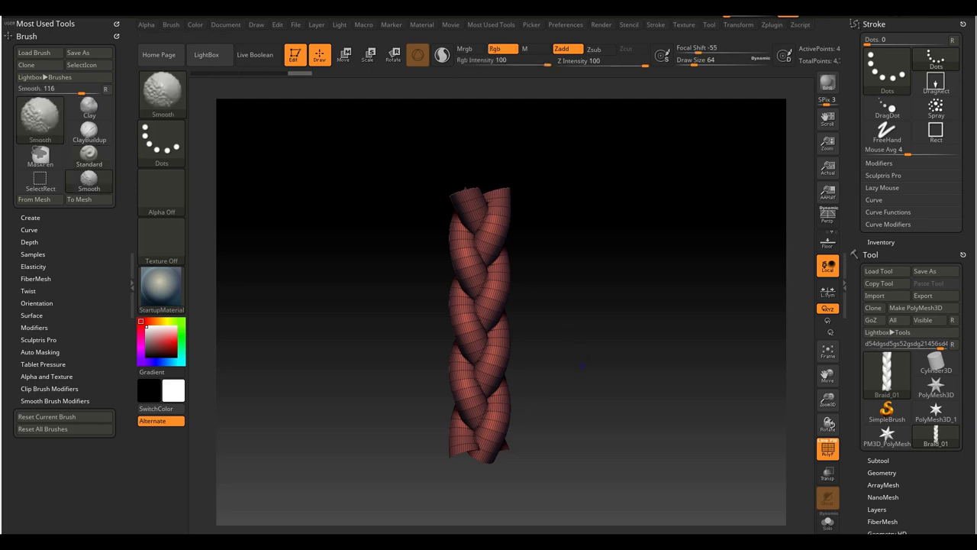
pyautogui.moveTo(567, 331)
pyautogui.keyDown('alt'); pyautogui.keyDown('shift'); pyautogui.mouseDown()
pyautogui.moveTo(566, 316)
pyautogui.moveTo(582, 301)
pyautogui.mouseUp(); pyautogui.keyUp('shift'); pyautogui.keyUp('alt')
pyautogui.keyDown('alt'); pyautogui.keyDown('shift'); pyautogui.moveTo(602, 351); pyautogui.dragTo(601, 354); pyautogui.keyUp('shift'); pyautogui.keyUp('alt')
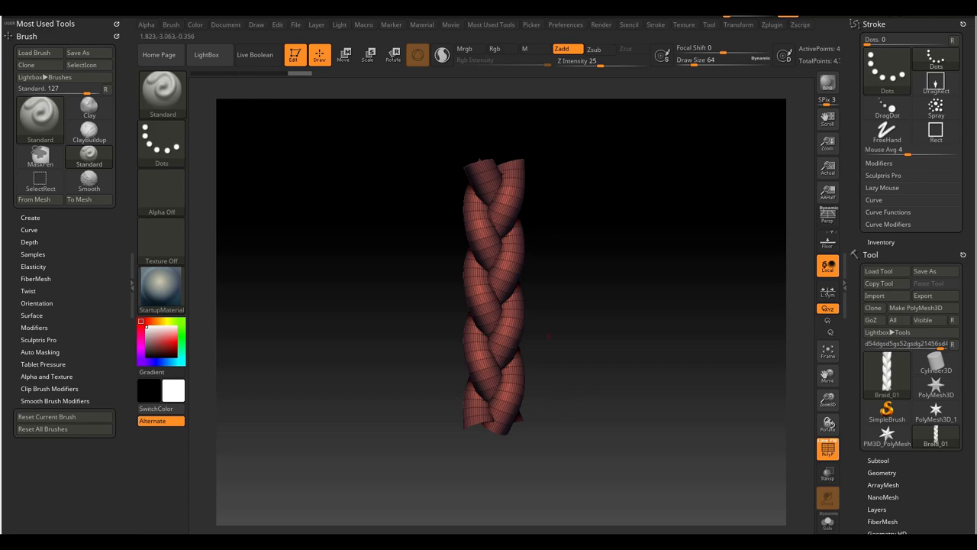
# Scale the braid down uniformly with the Move gizmo to about a quarter of its size and reframe it.
pyautogui.press('w')
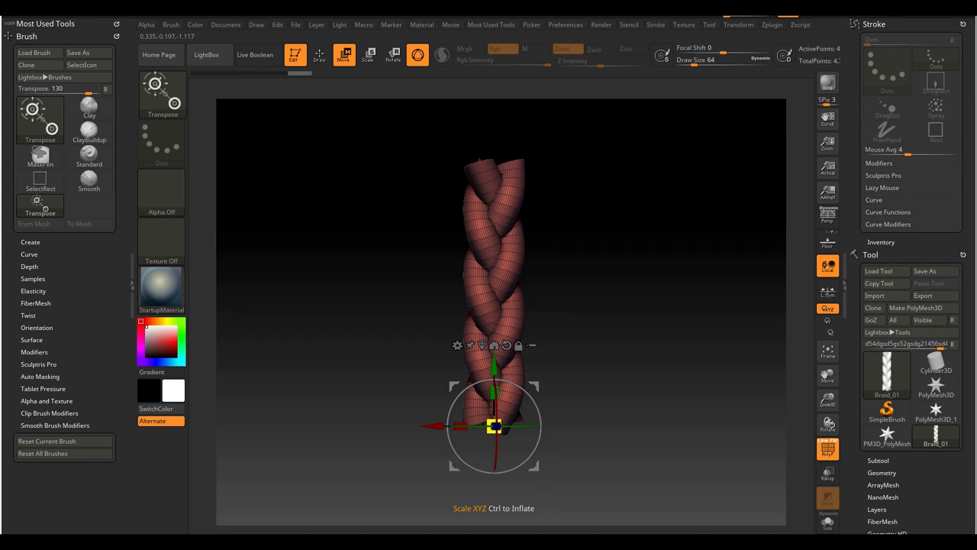
pyautogui.keyDown('shift'); pyautogui.moveTo(713, 463); pyautogui.dragTo(706, 462); pyautogui.keyUp('shift')
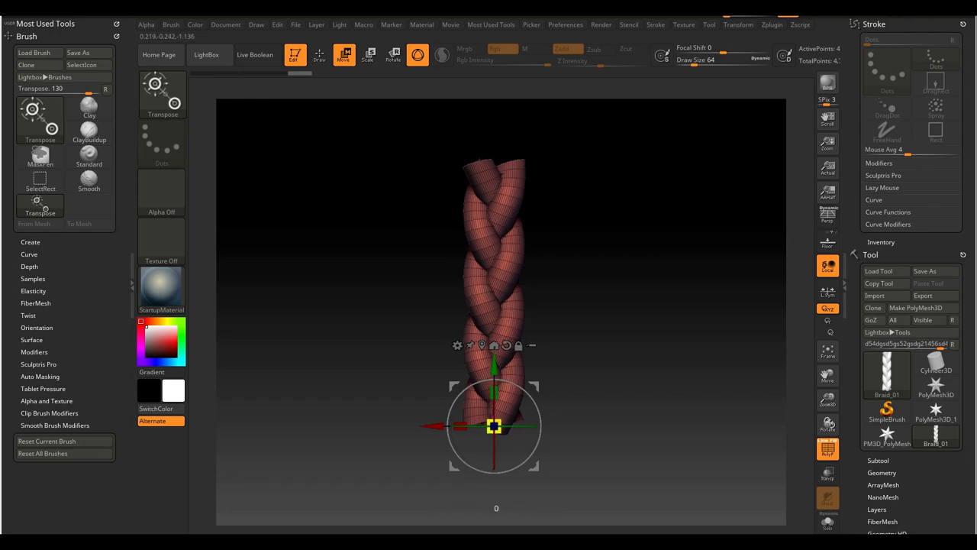
pyautogui.moveTo(494, 426); pyautogui.dragTo(460, 433)
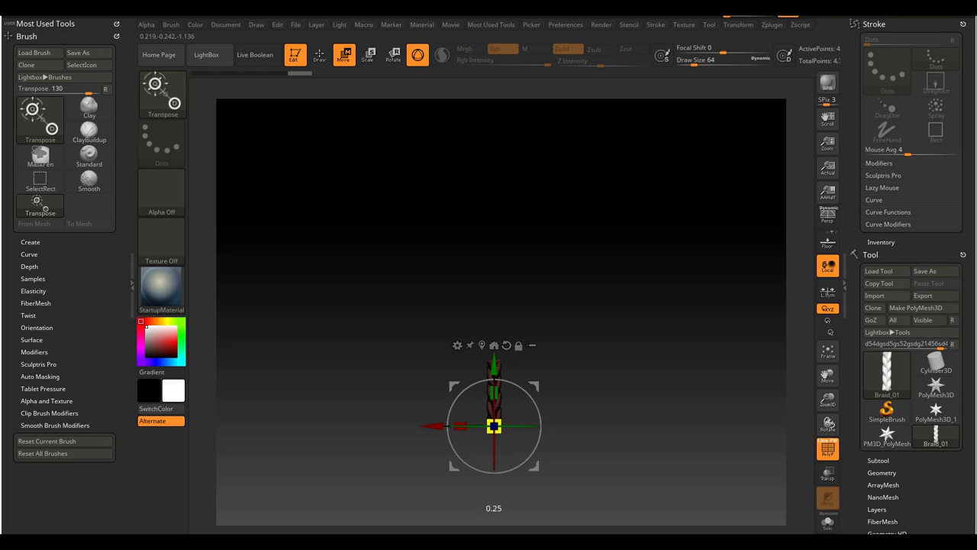
pyautogui.moveTo(461, 434)
pyautogui.keyDown('shift'); pyautogui.mouseDown()
pyautogui.moveTo(494, 426)
pyautogui.moveTo(461, 427)
pyautogui.mouseUp(); pyautogui.keyUp('shift')
pyautogui.hotkey('ctrl', 'z')
pyautogui.hotkey('ctrl', 'z')
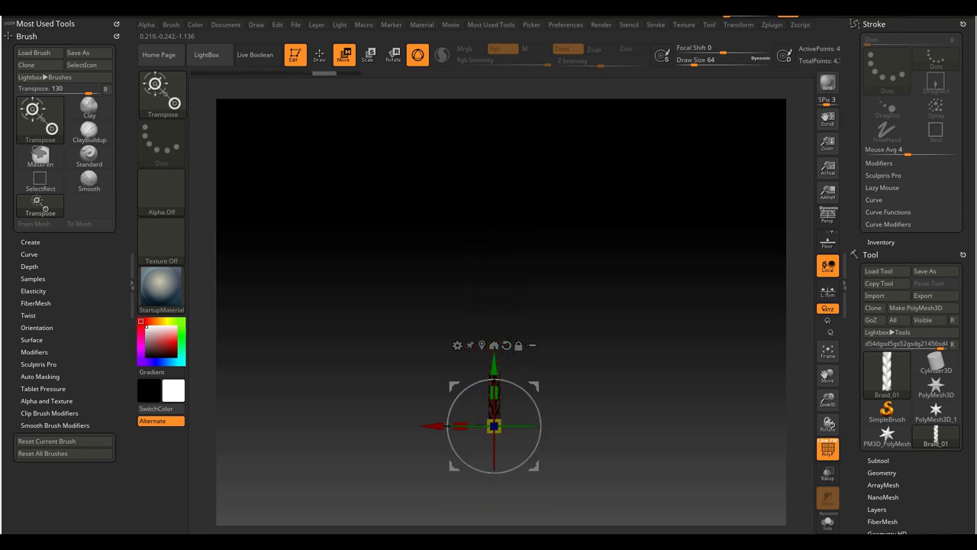
pyautogui.press('f')
pyautogui.keyDown('alt'); pyautogui.moveTo(649, 382); pyautogui.dragTo(638, 248); pyautogui.keyUp('alt')
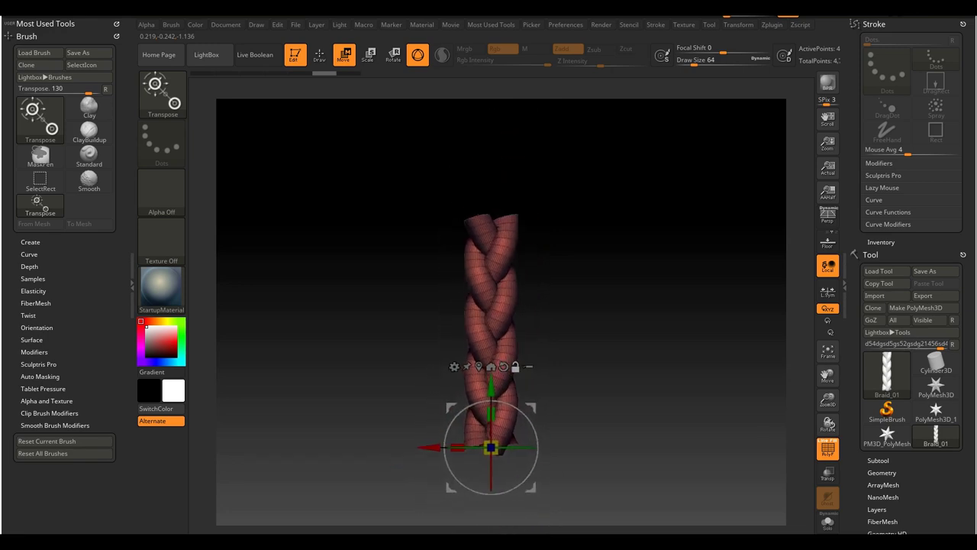
# Duplicate the braid with the Move gizmo straight above the original, leaving a small gap and the original masked.
pyautogui.moveTo(491, 447); pyautogui.dragTo(504, 483)
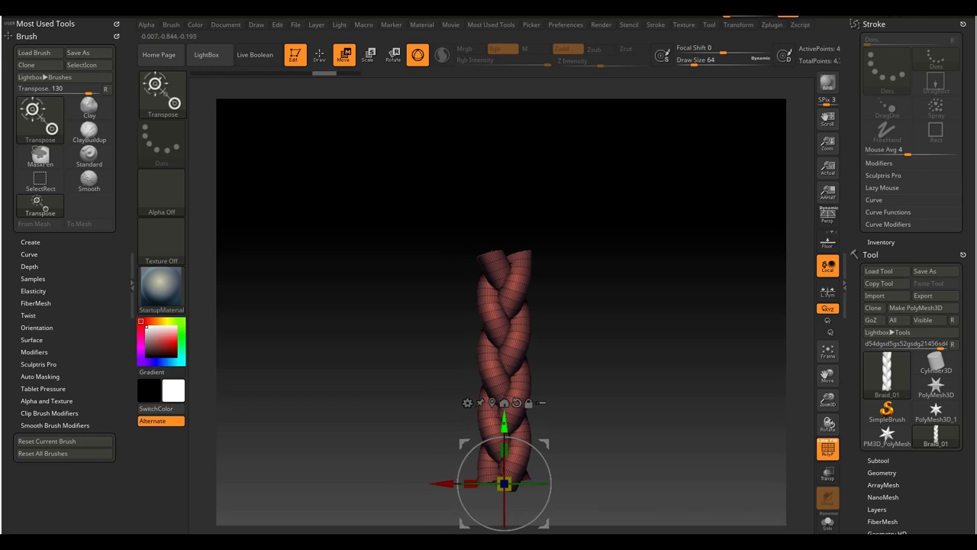
pyautogui.moveTo(504, 483); pyautogui.dragTo(504, 220)
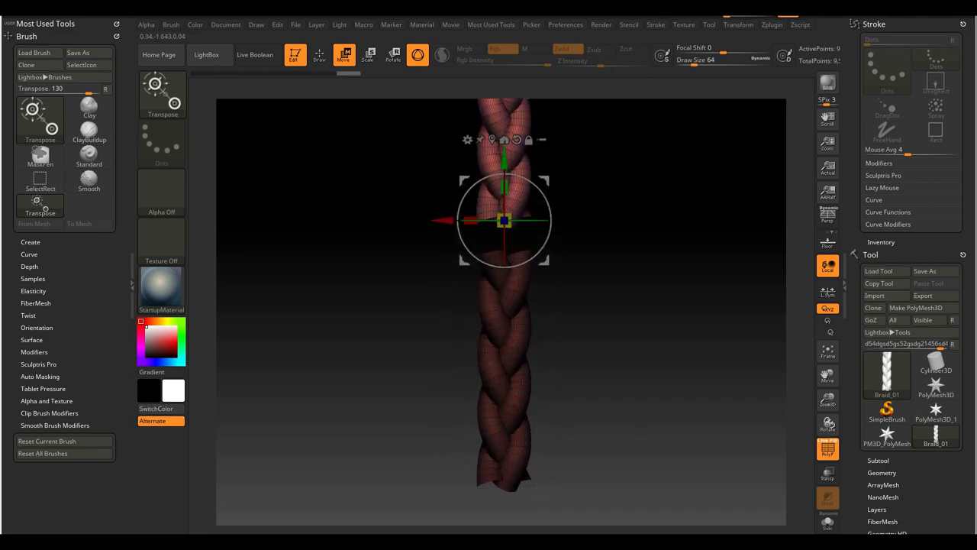
pyautogui.keyDown('alt'); pyautogui.moveTo(611, 252); pyautogui.dragTo(588, 288); pyautogui.keyUp('alt')
# Assign the masked lower braid its own polygroup and clear the mask with Group Masked Clear Mask.
pyautogui.scroll(-5, 909, 306)
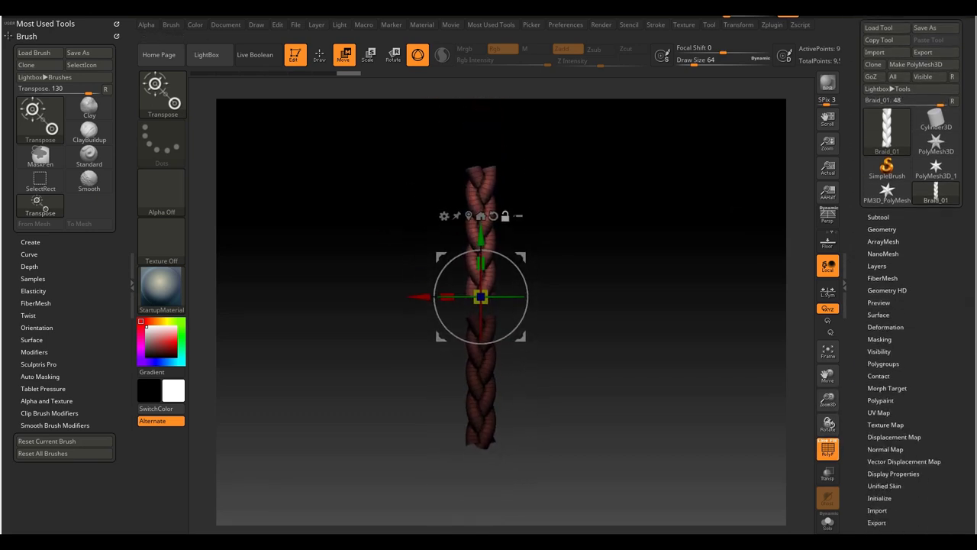
pyautogui.scroll(-1, 912, 268)
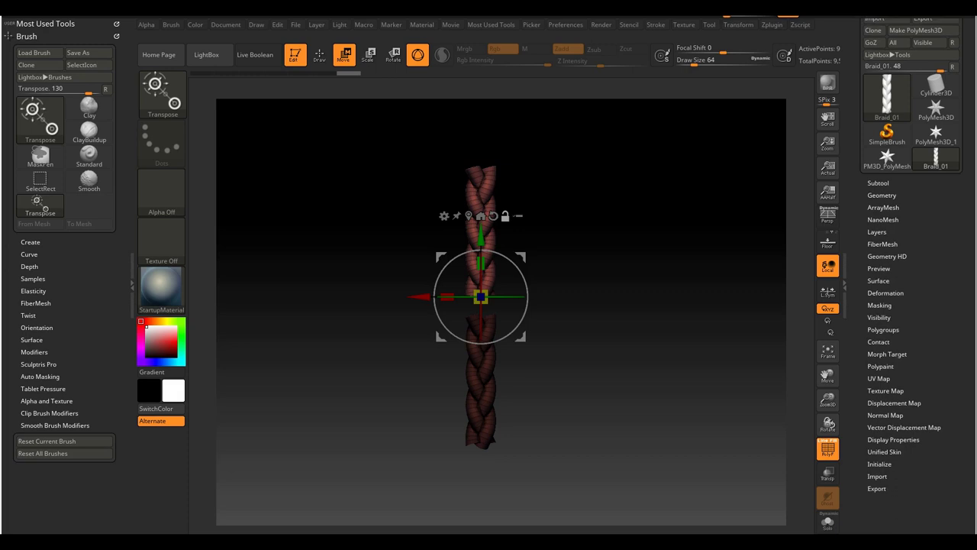
pyautogui.click(883, 330)
pyautogui.scroll(-3, 909, 305)
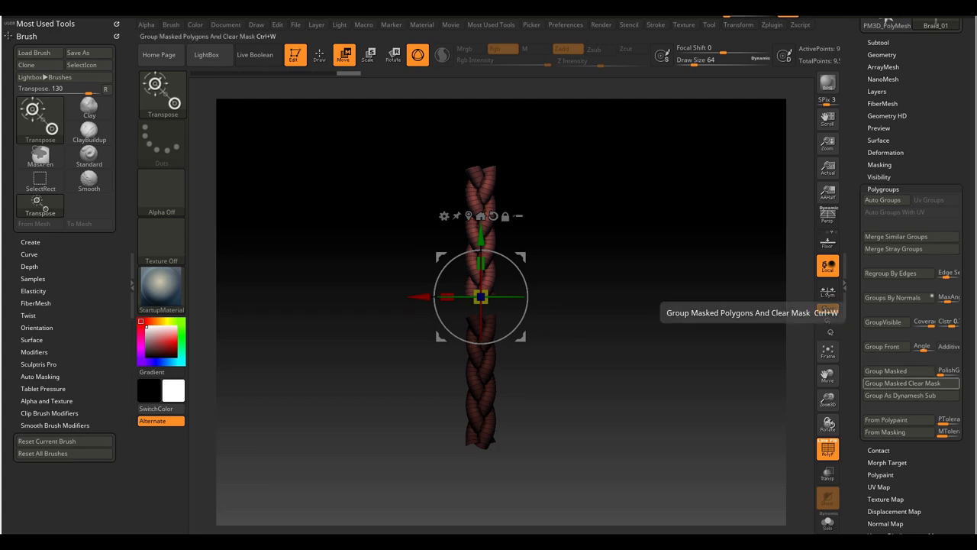
pyautogui.click(903, 382)
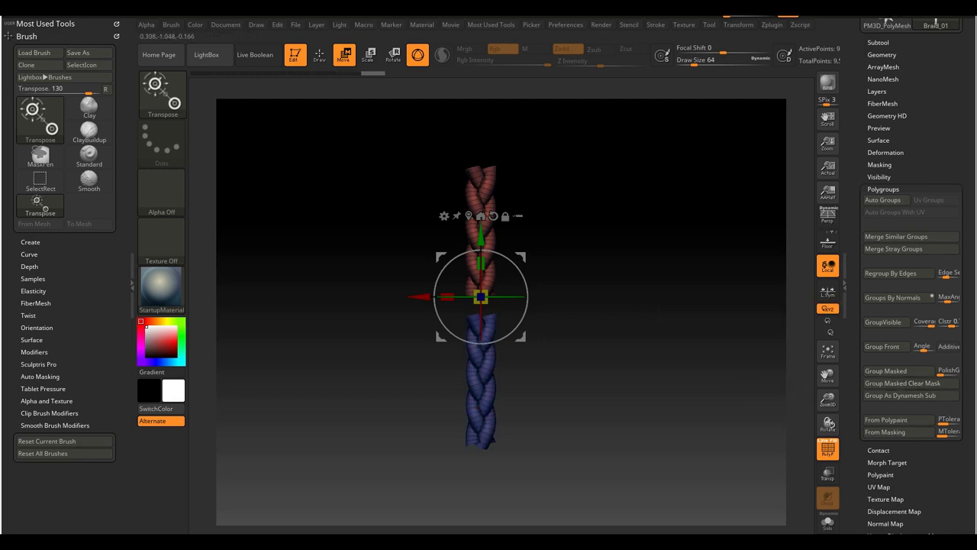
# Turn on Double in the display properties so the inner faces of the upper braid's open strands are shown.
pyautogui.keyDown('alt'); pyautogui.moveTo(581, 306); pyautogui.dragTo(591, 472); pyautogui.keyUp('alt')
pyautogui.keyDown('alt'); pyautogui.moveTo(591, 268); pyautogui.dragTo(591, 475); pyautogui.keyUp('alt')
pyautogui.moveTo(591, 343); pyautogui.dragTo(596, 420)
pyautogui.keyDown('alt'); pyautogui.moveTo(595, 306); pyautogui.dragTo(620, 419); pyautogui.keyUp('alt')
pyautogui.keyDown('alt'); pyautogui.moveTo(620, 344); pyautogui.dragTo(620, 397); pyautogui.keyUp('alt')
pyautogui.keyDown('alt'); pyautogui.moveTo(596, 267); pyautogui.dragTo(619, 489); pyautogui.keyUp('alt')
pyautogui.keyDown('alt'); pyautogui.moveTo(620, 343); pyautogui.dragTo(618, 449); pyautogui.keyUp('alt')
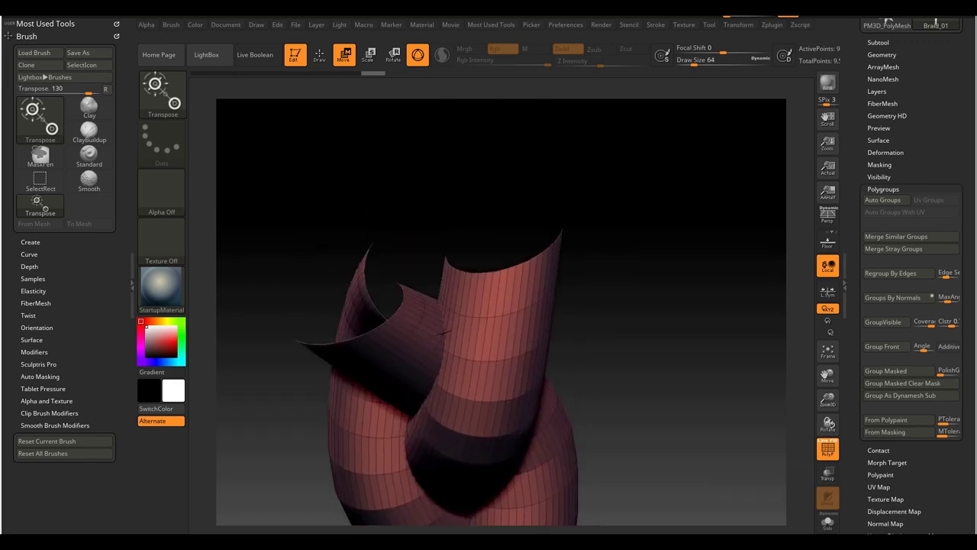
pyautogui.moveTo(853, 488); pyautogui.dragTo(854, 246)
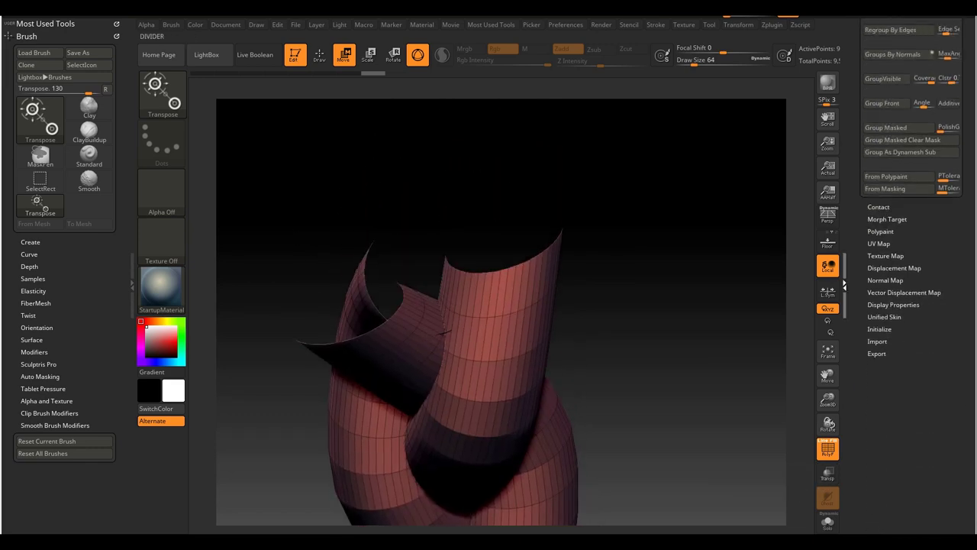
pyautogui.click(845, 284)
pyautogui.scroll(2, 912, 215)
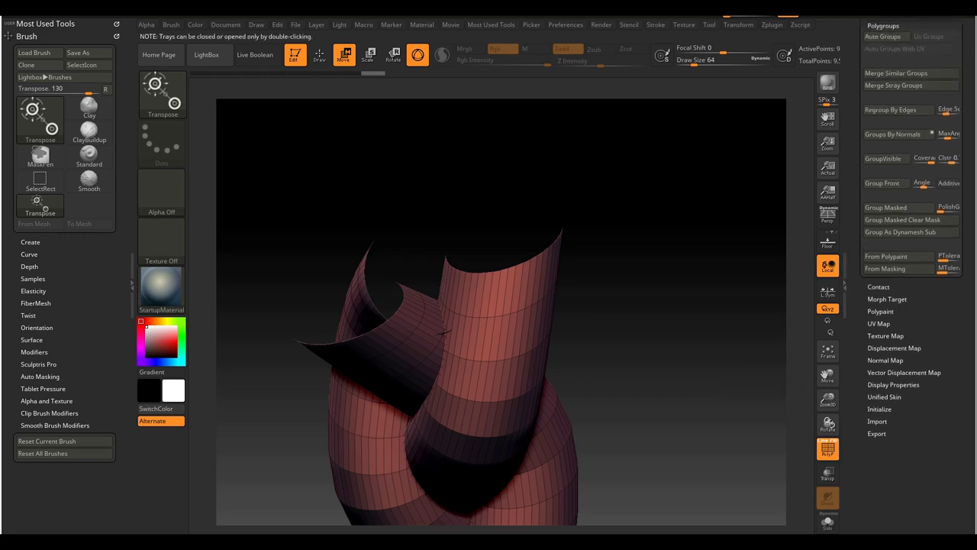
pyautogui.scroll(6, 912, 214)
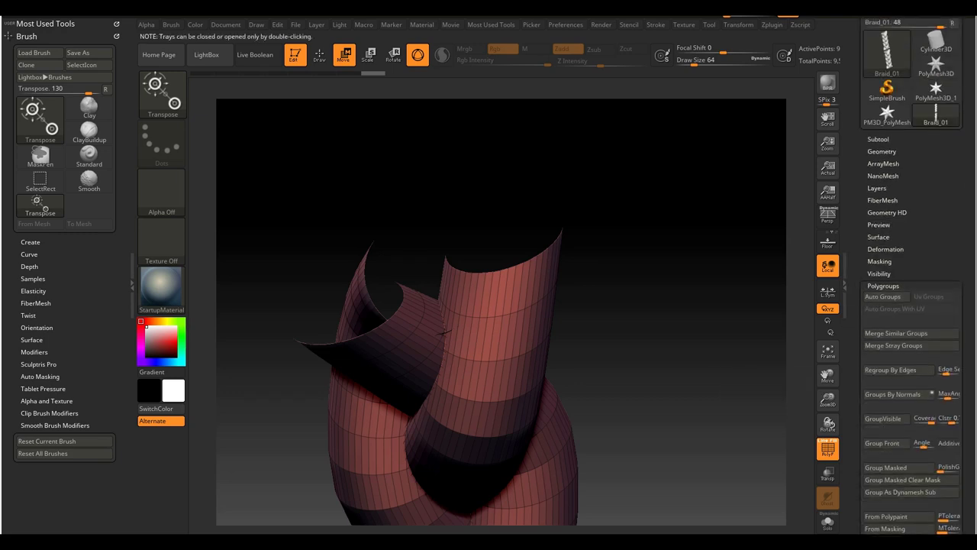
pyautogui.scroll(-6, 911, 214)
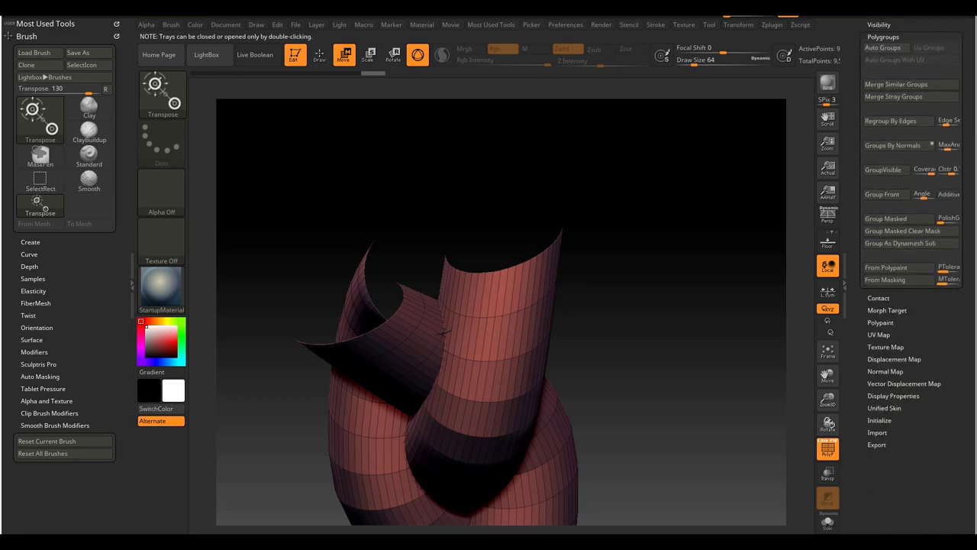
pyautogui.click(893, 395)
pyautogui.moveTo(862, 180); pyautogui.dragTo(862, 295)
pyautogui.click(886, 295)
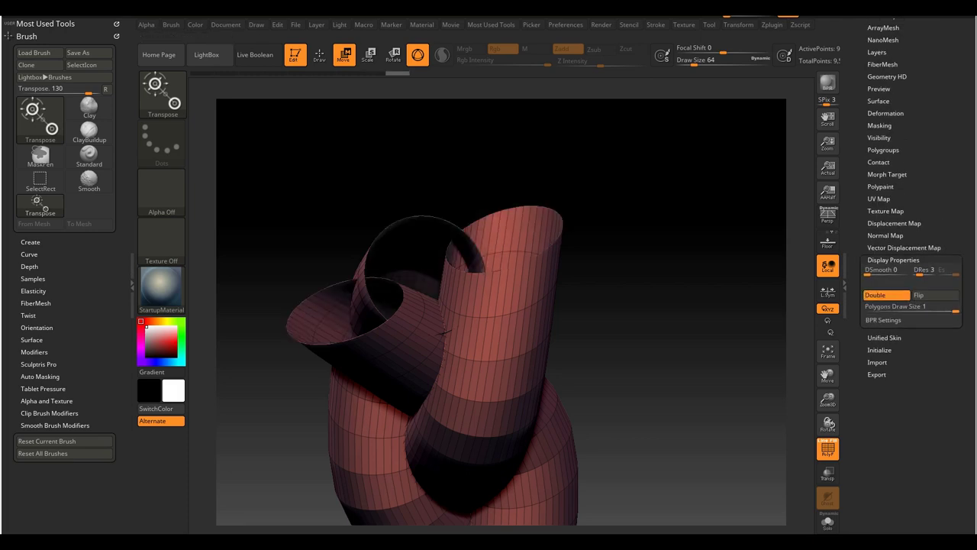
# Choose the ZModeler brush and reduce its draw size to 11, with the upper braid's open strand ends in close view.
pyautogui.moveTo(672, 260)
pyautogui.mouseDown()
pyautogui.moveTo(710, 317)
pyautogui.moveTo(680, 260)
pyautogui.mouseUp()
pyautogui.keyDown('alt'); pyautogui.moveTo(680, 183); pyautogui.dragTo(736, 528); pyautogui.keyUp('alt')
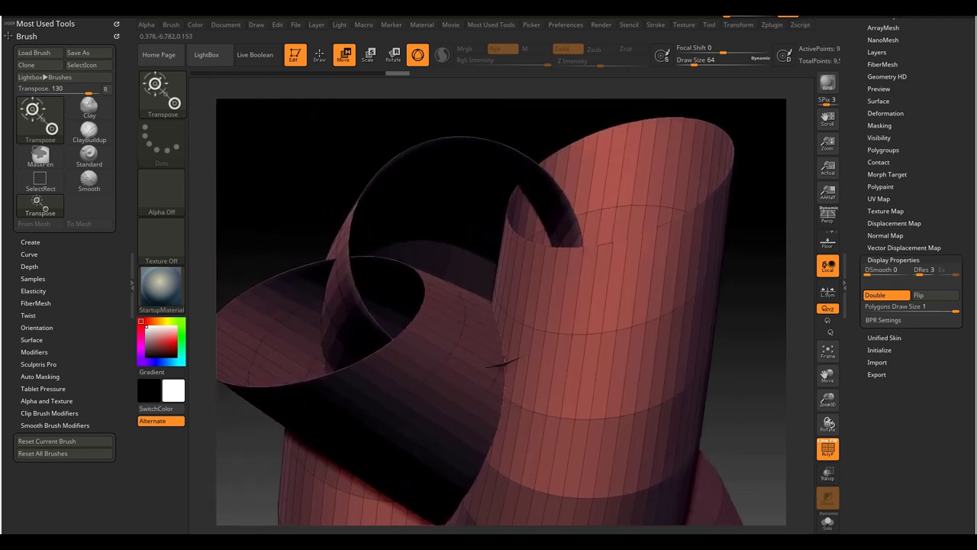
pyautogui.press('b')
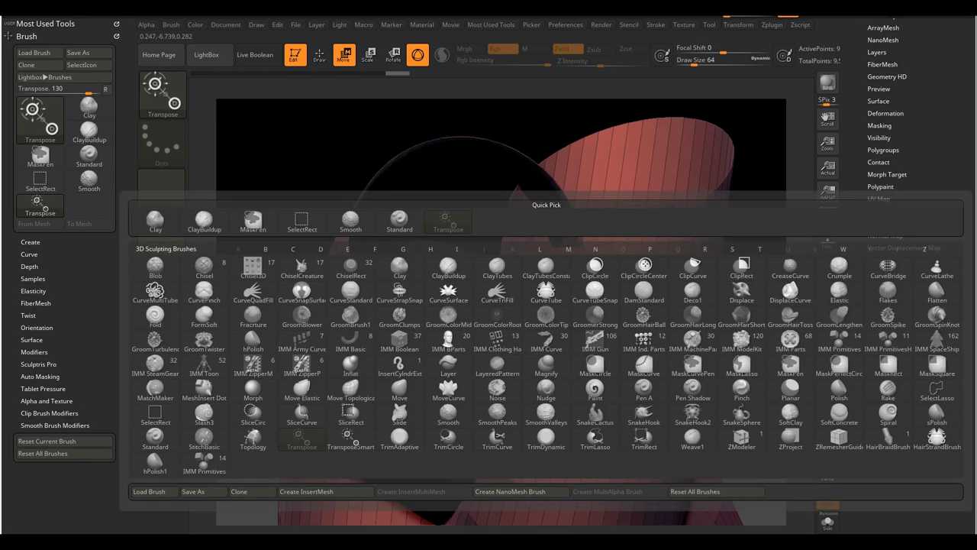
pyautogui.press('z')
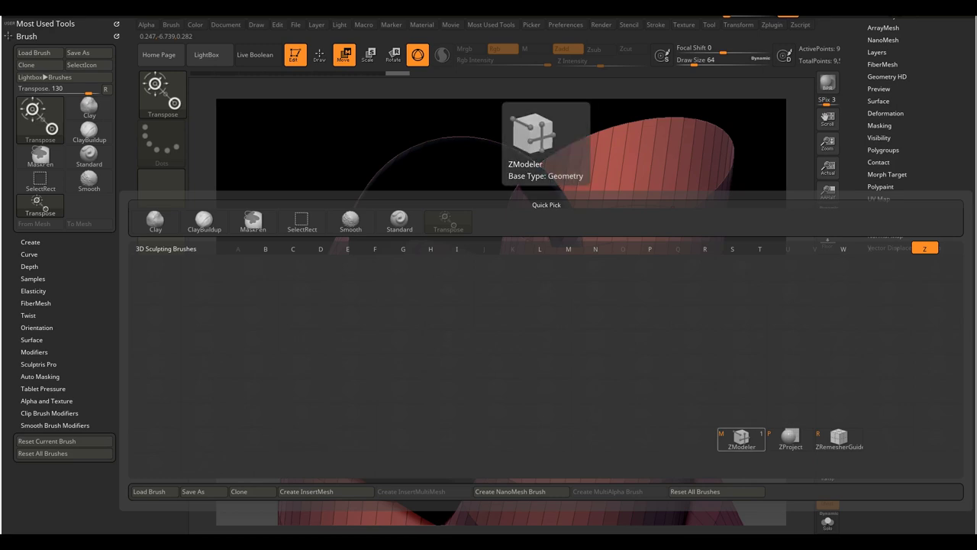
pyautogui.press('m')
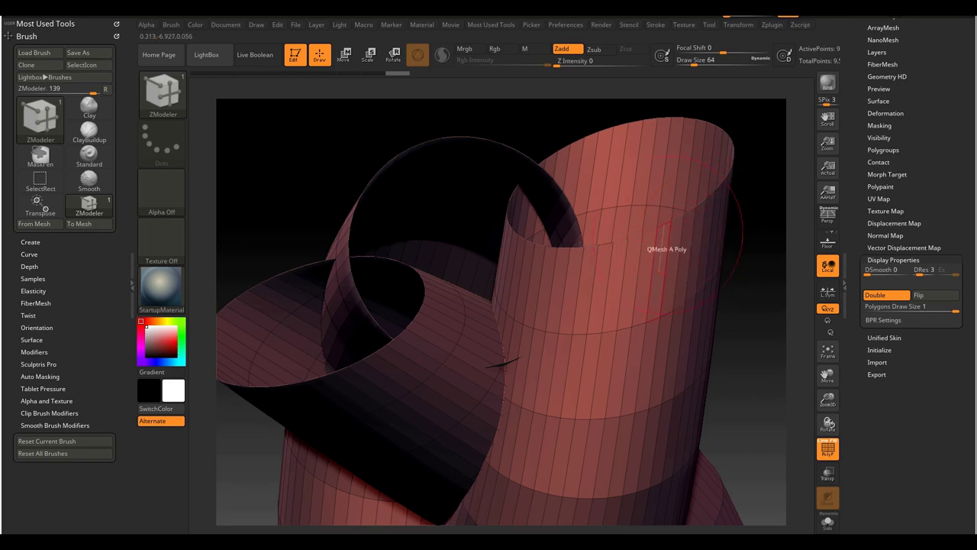
pyautogui.moveTo(808, 176)
pyautogui.mouseDown()
pyautogui.moveTo(807, 252)
pyautogui.moveTo(807, 206)
pyautogui.moveTo(807, 222)
pyautogui.moveTo(871, 229)
pyautogui.moveTo(878, 249)
pyautogui.moveTo(798, 229)
pyautogui.moveTo(794, 418)
pyautogui.mouseUp()
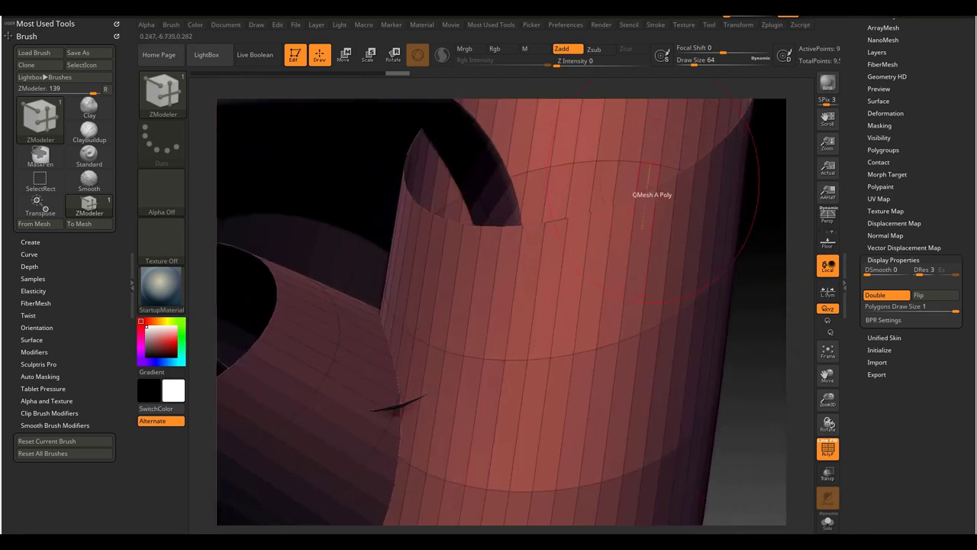
pyautogui.moveTo(798, 191)
pyautogui.keyDown('alt'); pyautogui.mouseDown()
pyautogui.moveTo(798, 365)
pyautogui.moveTo(798, 328)
pyautogui.moveTo(828, 280)
pyautogui.mouseUp(); pyautogui.keyUp('alt')
pyautogui.press('s')
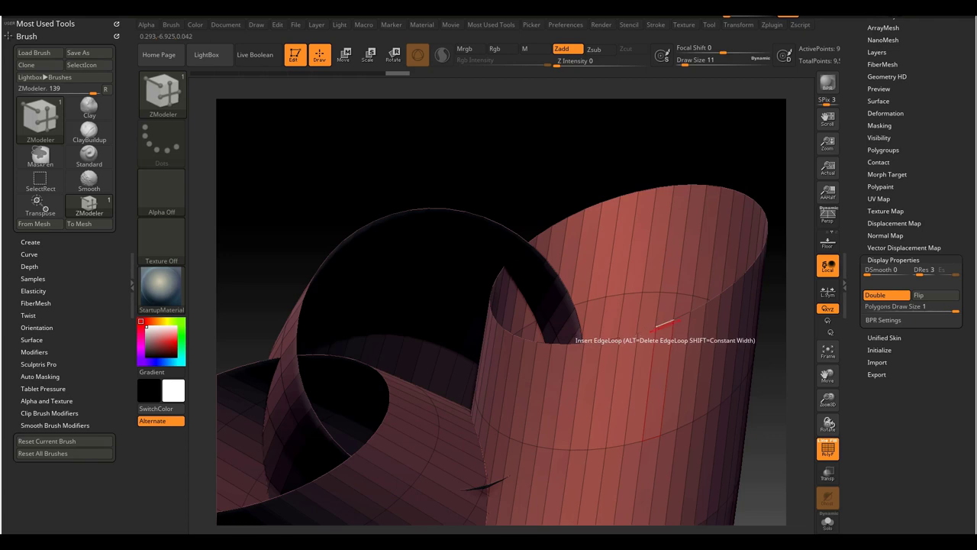
# Set the ZModeler edge action to Close with the Convex Hole target.
pyautogui.press('space')
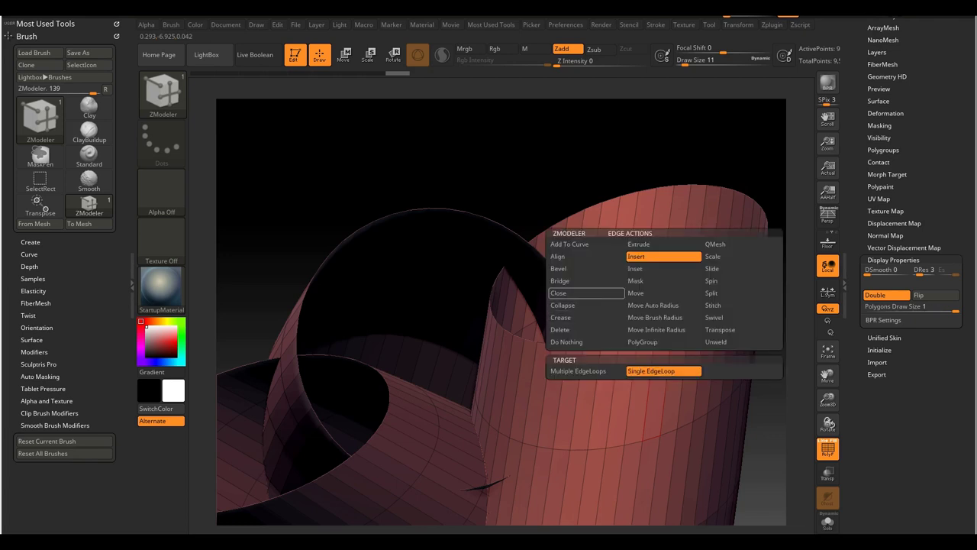
pyautogui.click(586, 292)
pyautogui.click(663, 371)
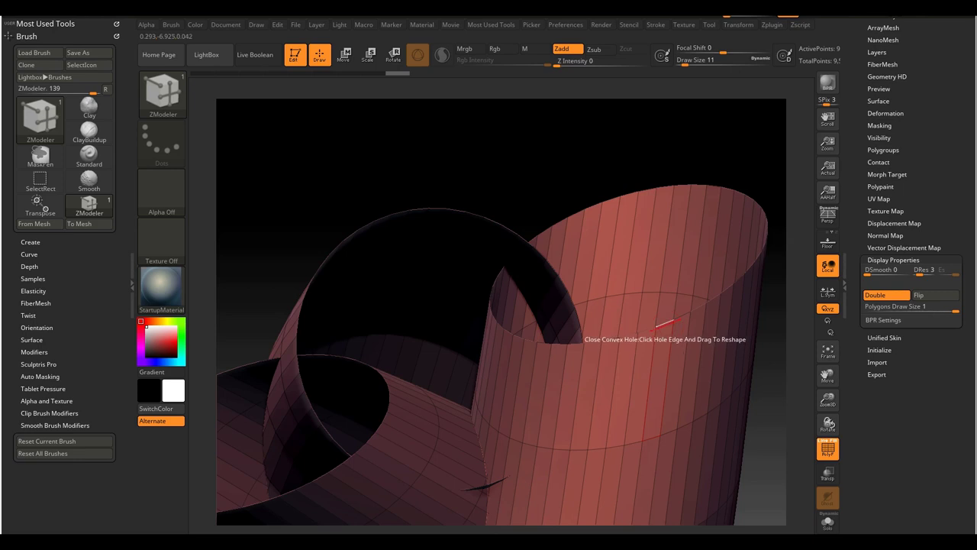
pyautogui.click(664, 324)
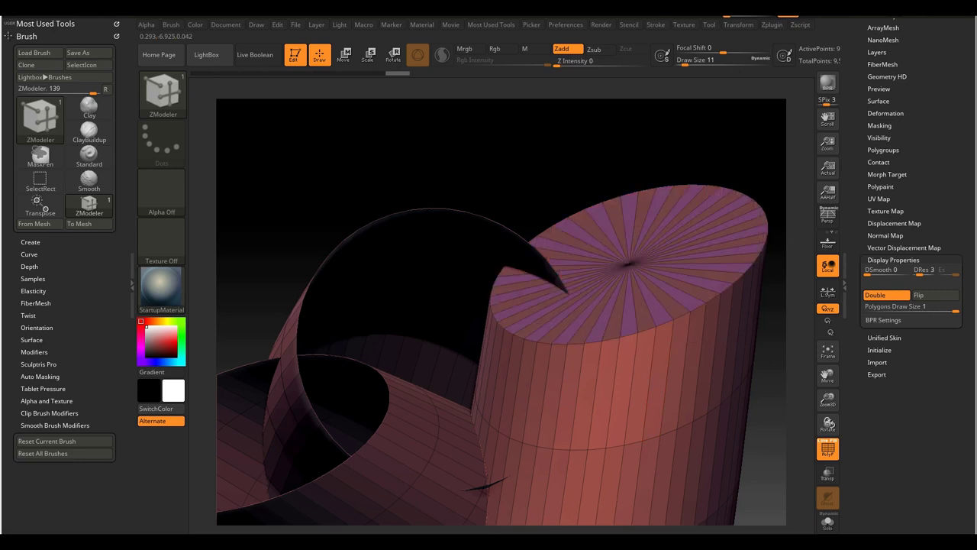
pyautogui.moveTo(665, 324); pyautogui.dragTo(665, 334)
pyautogui.hotkey('ctrl', 'z')
pyautogui.hotkey('ctrl', 'z')
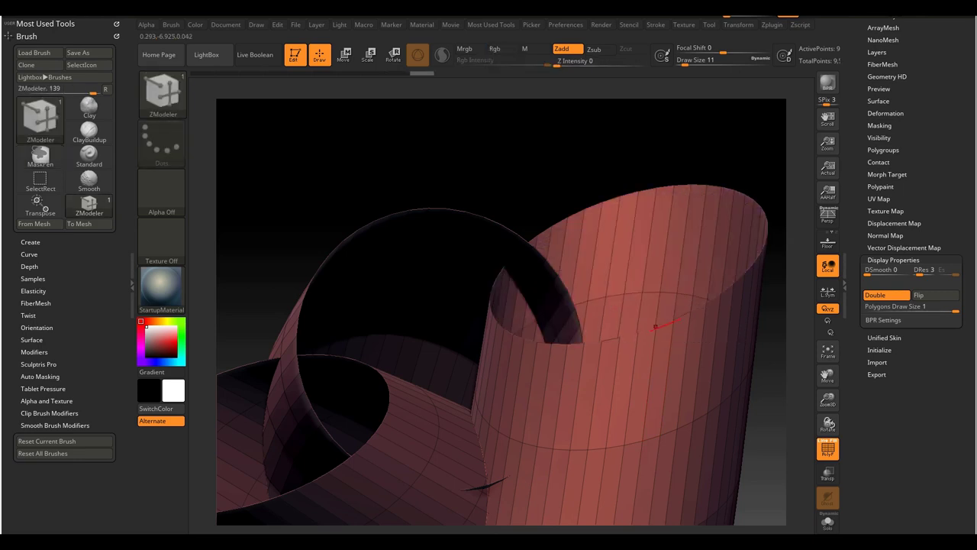
# Close the open holes on the three strand ends at the top of the upper braid with flat caps.
pyautogui.click(662, 324)
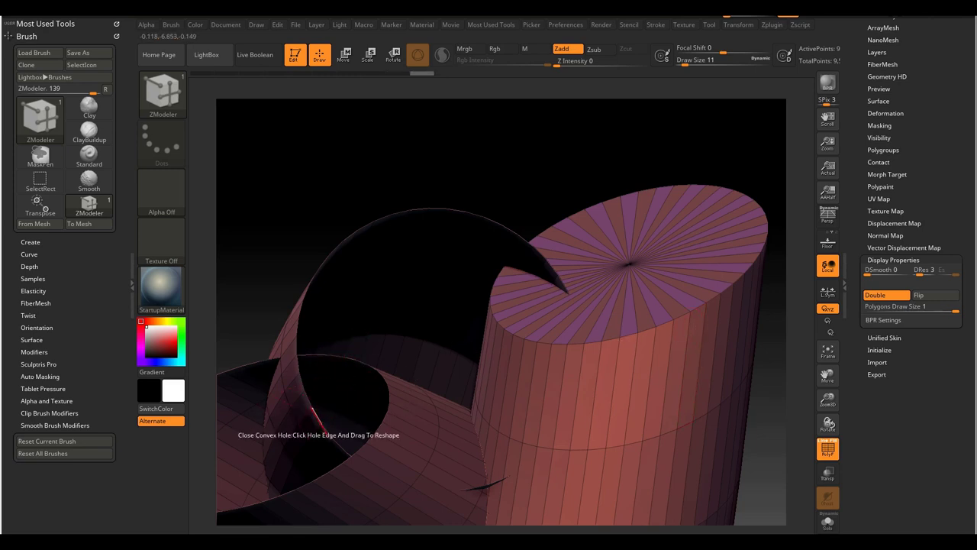
pyautogui.click(314, 414)
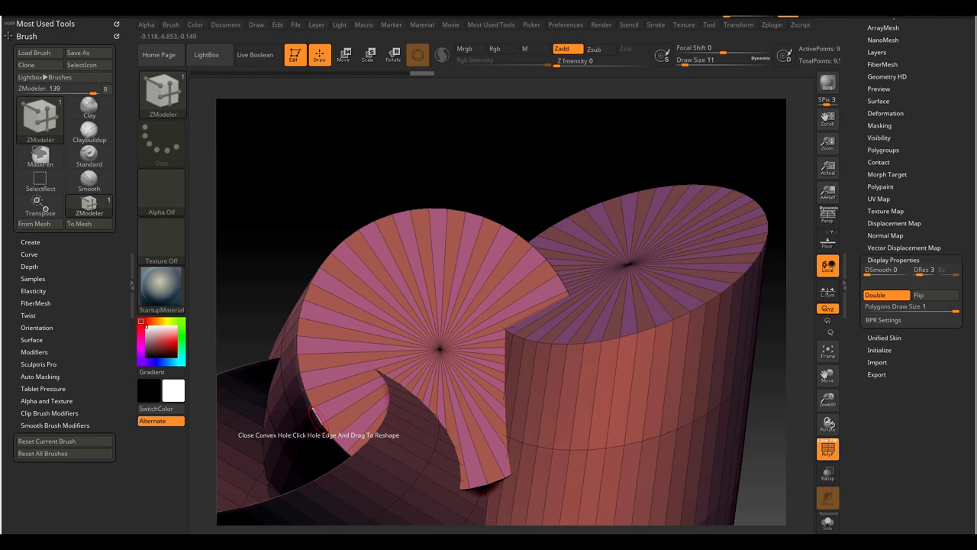
pyautogui.click(328, 468)
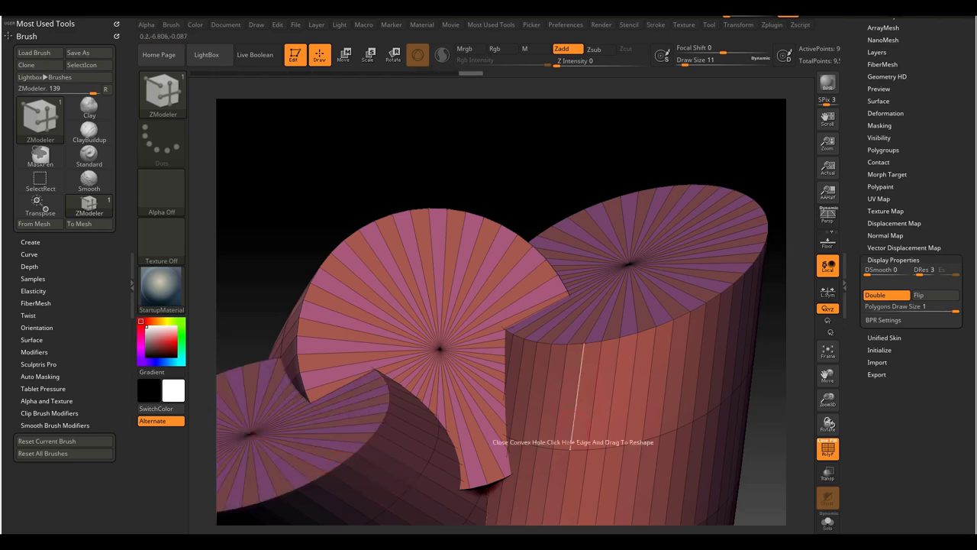
# Mask the entire upper braid, leaving the lower braid unmasked.
pyautogui.keyDown('alt'); pyautogui.moveTo(766, 447); pyautogui.dragTo(515, 262); pyautogui.keyUp('alt')
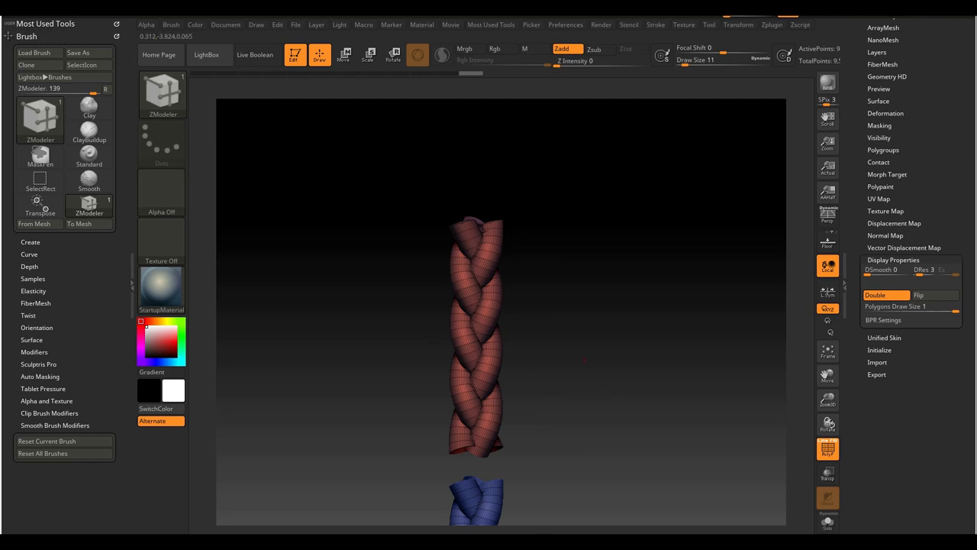
pyautogui.moveTo(396, 179); pyautogui.dragTo(571, 467)
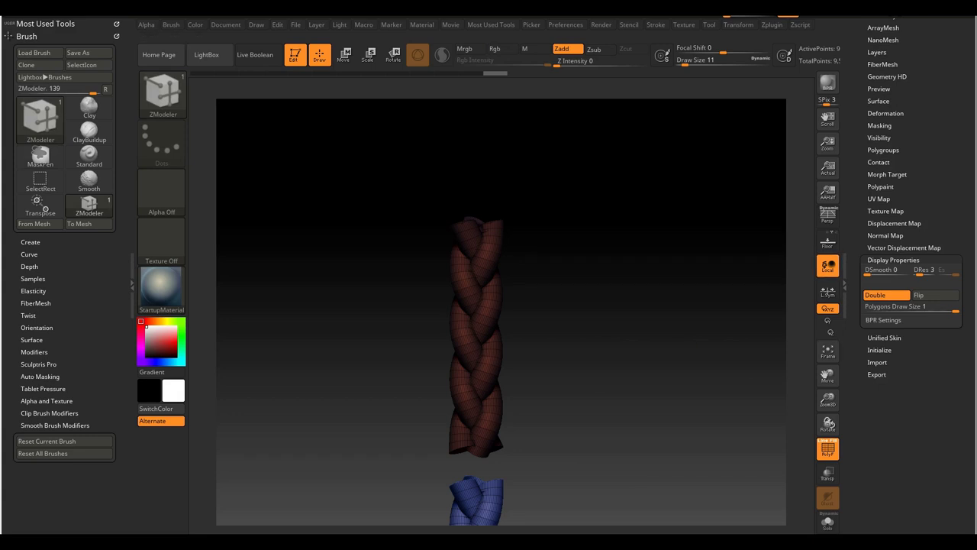
# Turn the masked upper braid into its own polygroup and clear the mask.
pyautogui.click(884, 149)
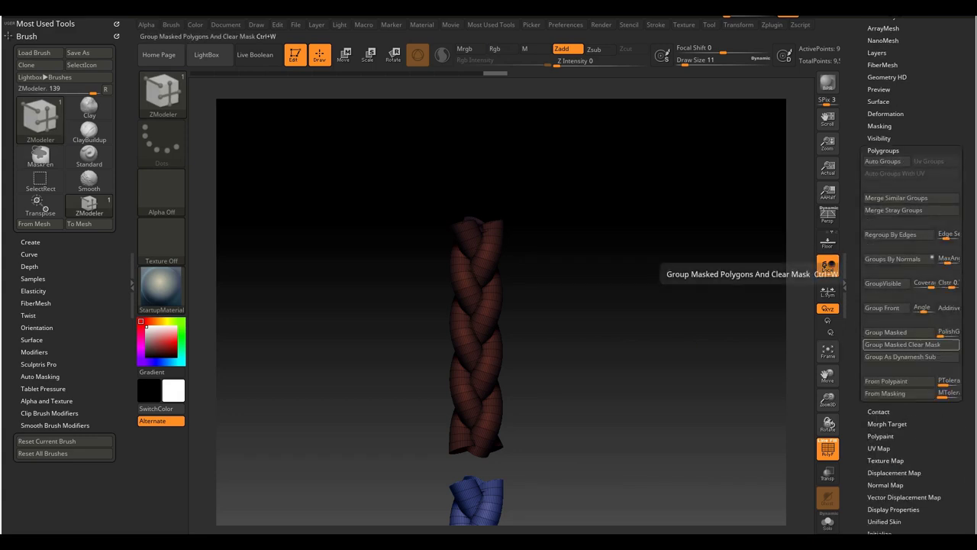
pyautogui.click(903, 344)
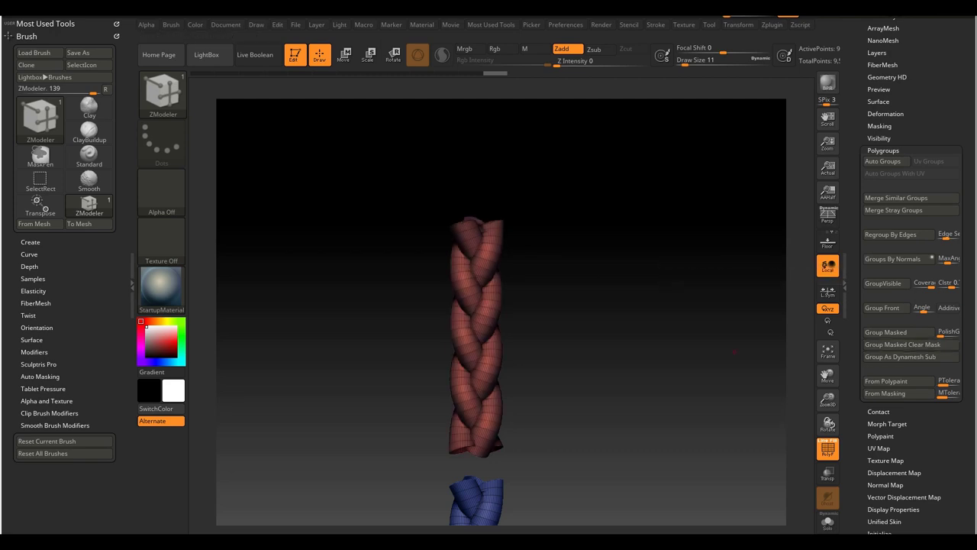
pyautogui.moveTo(649, 320)
pyautogui.keyDown('alt'); pyautogui.mouseDown()
pyautogui.moveTo(668, 329)
pyautogui.moveTo(647, 413)
pyautogui.moveTo(641, 386)
pyautogui.moveTo(598, 349)
pyautogui.moveTo(595, 193)
pyautogui.mouseUp(); pyautogui.keyUp('alt')
pyautogui.keyDown('alt'); pyautogui.moveTo(707, 471); pyautogui.dragTo(641, 211); pyautogui.keyUp('alt')
pyautogui.keyDown('alt'); pyautogui.moveTo(603, 246); pyautogui.dragTo(667, 283); pyautogui.keyUp('alt')
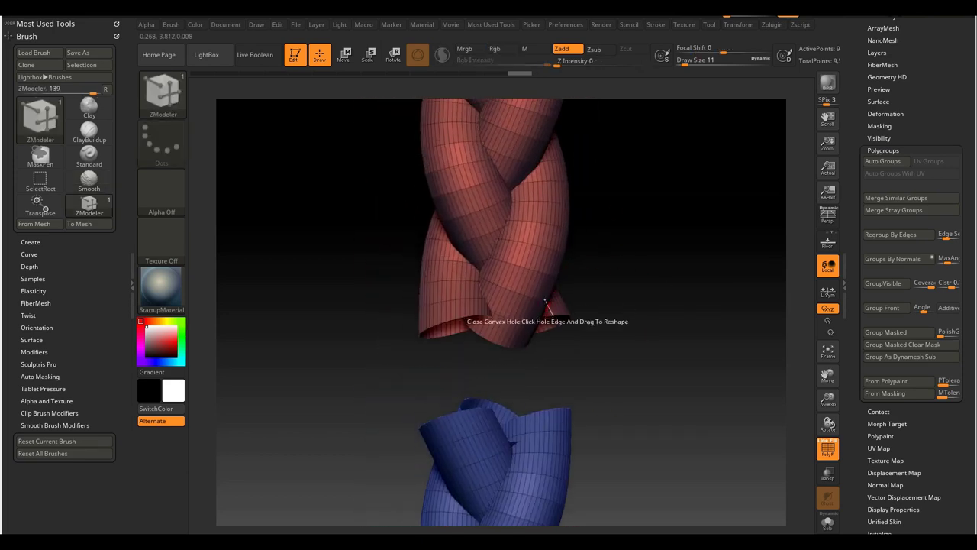
# Mask everything except the upper braid's polygroup with the Move gizmo active, and reset the gizmo's orientation.
pyautogui.press('w')
pyautogui.moveTo(649, 344)
pyautogui.keyDown('alt'); pyautogui.mouseDown()
pyautogui.moveTo(650, 307)
pyautogui.moveTo(650, 351)
pyautogui.moveTo(645, 336)
pyautogui.mouseUp(); pyautogui.keyUp('alt')
pyautogui.moveTo(491, 213); pyautogui.dragTo(491, 229)
pyautogui.hotkey('ctrl', 'z')
pyautogui.keyDown('alt'); pyautogui.moveTo(634, 183); pyautogui.dragTo(646, 227); pyautogui.keyUp('alt')
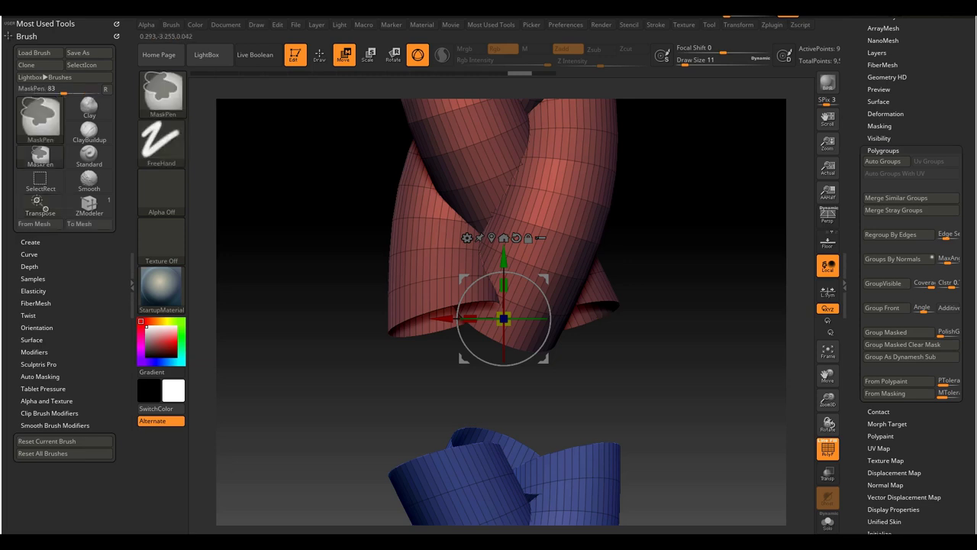
pyautogui.keyDown('ctrl'); pyautogui.click(583, 287); pyautogui.keyUp('ctrl')
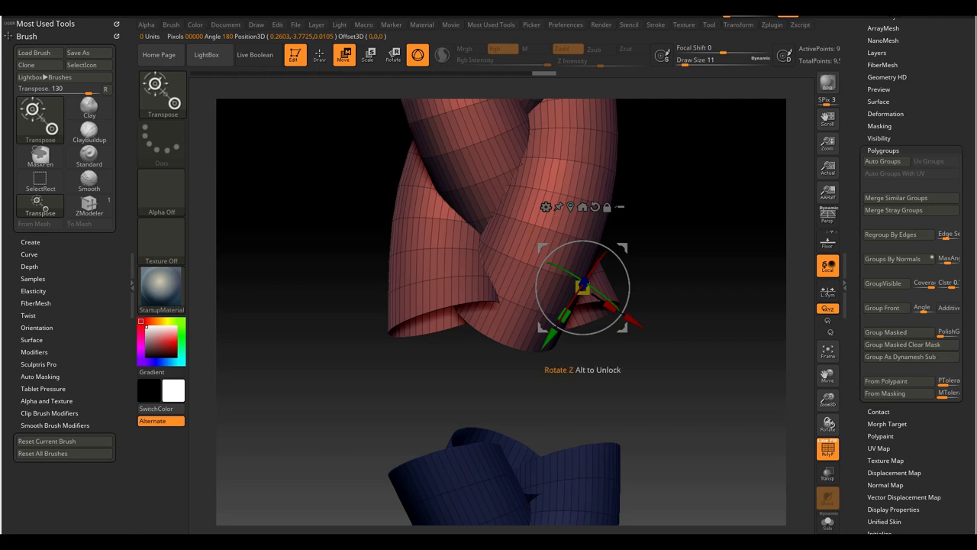
pyautogui.keyDown('alt'); pyautogui.moveTo(649, 306); pyautogui.dragTo(649, 329); pyautogui.keyUp('alt')
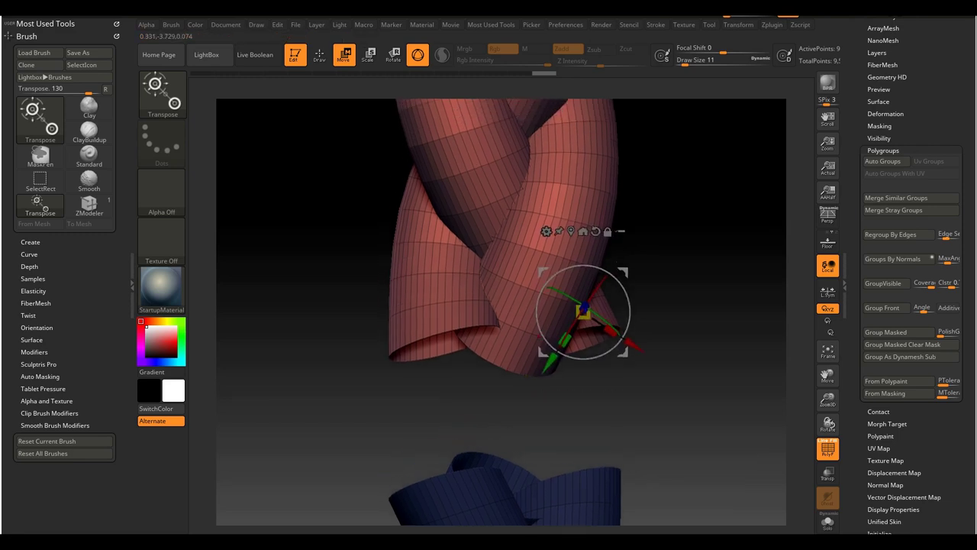
pyautogui.click(595, 231)
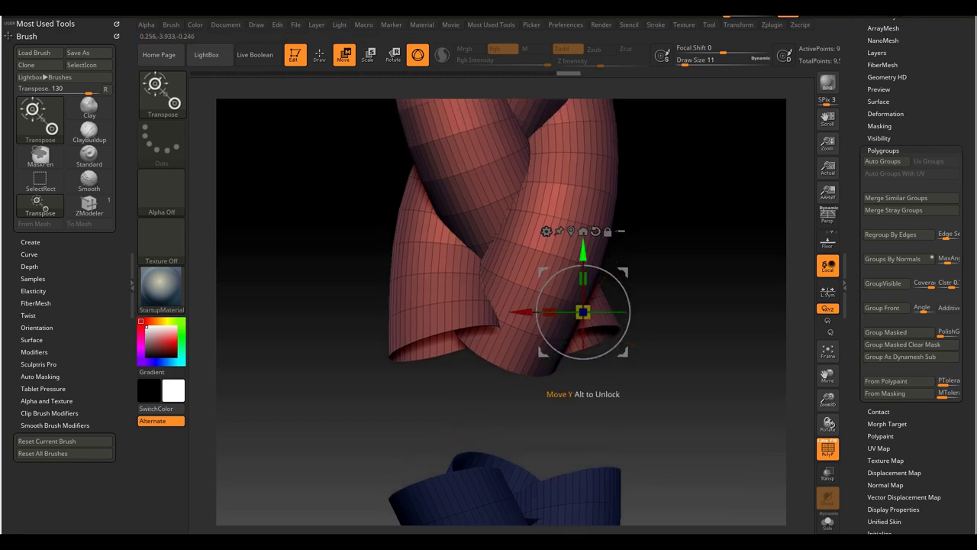
# Move the upper braid straight down until its open strand ends meet the top of the lower braid.
pyautogui.moveTo(584, 252); pyautogui.dragTo(583, 342)
pyautogui.keyDown('alt'); pyautogui.moveTo(583, 342); pyautogui.dragTo(592, 184, button='right'); pyautogui.keyUp('alt')
pyautogui.moveTo(592, 214); pyautogui.dragTo(592, 321)
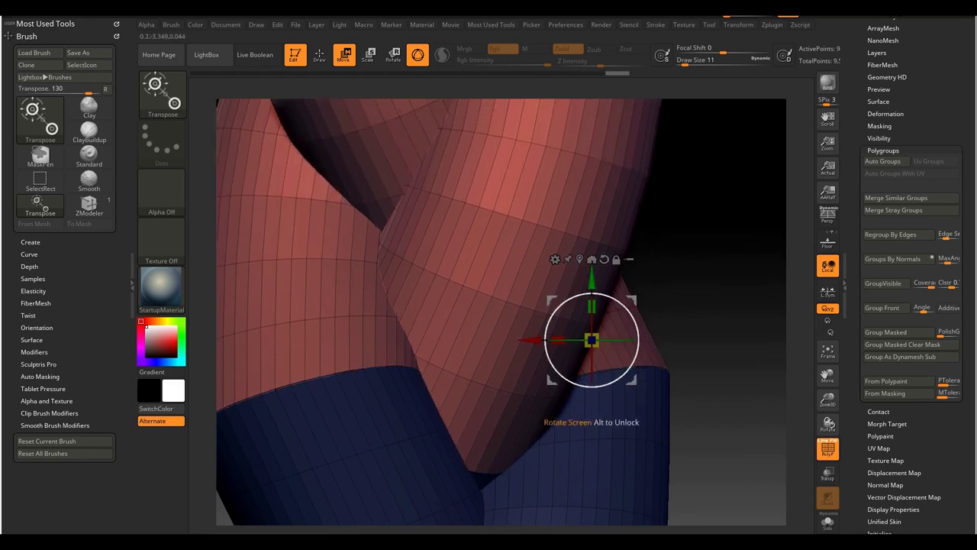
pyautogui.keyDown('alt'); pyautogui.moveTo(592, 328); pyautogui.dragTo(639, 279, button='right'); pyautogui.keyUp('alt')
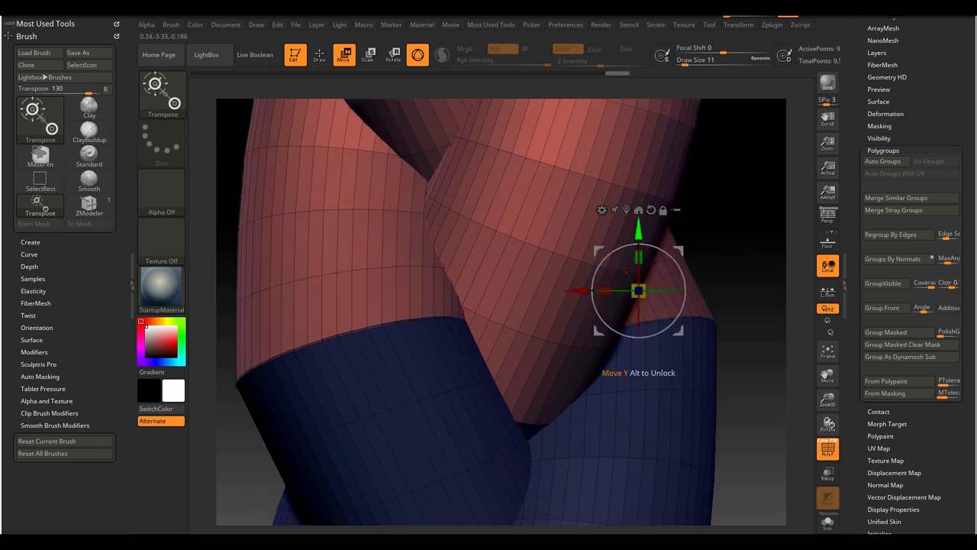
pyautogui.moveTo(639, 232); pyautogui.dragTo(639, 231)
pyautogui.keyDown('ctrl'); pyautogui.moveTo(639, 232); pyautogui.dragTo(479, 146, button='right'); pyautogui.keyUp('ctrl')
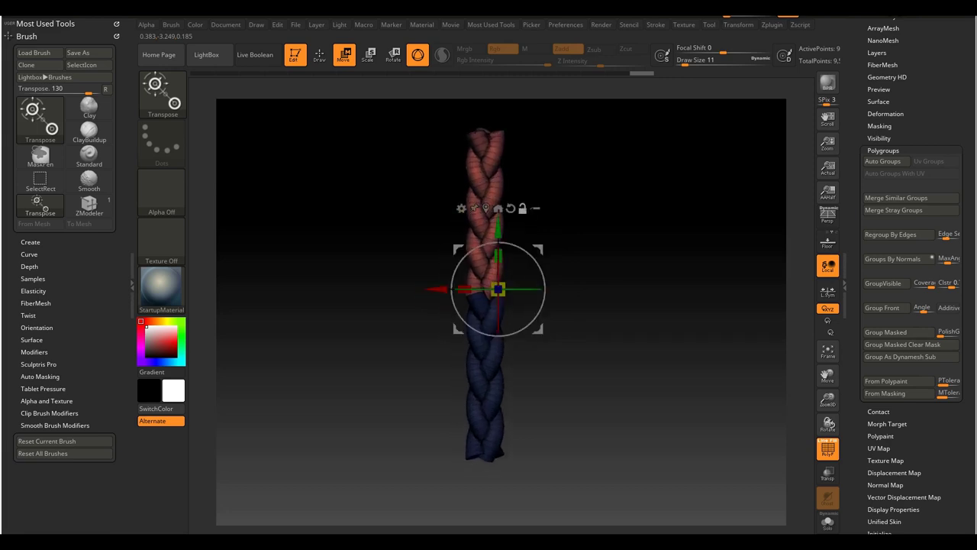
# Return to Draw mode and clear the mask from the lower braid.
pyautogui.press('q')
pyautogui.keyDown('alt'); pyautogui.moveTo(484, 458); pyautogui.dragTo(482, 436, button='right'); pyautogui.keyUp('alt')
pyautogui.keyDown('ctrl'); pyautogui.moveTo(577, 301); pyautogui.dragTo(619, 362); pyautogui.keyUp('ctrl')
pyautogui.keyDown('alt'); pyautogui.moveTo(611, 359); pyautogui.dragTo(611, 394, button='right'); pyautogui.keyUp('alt')
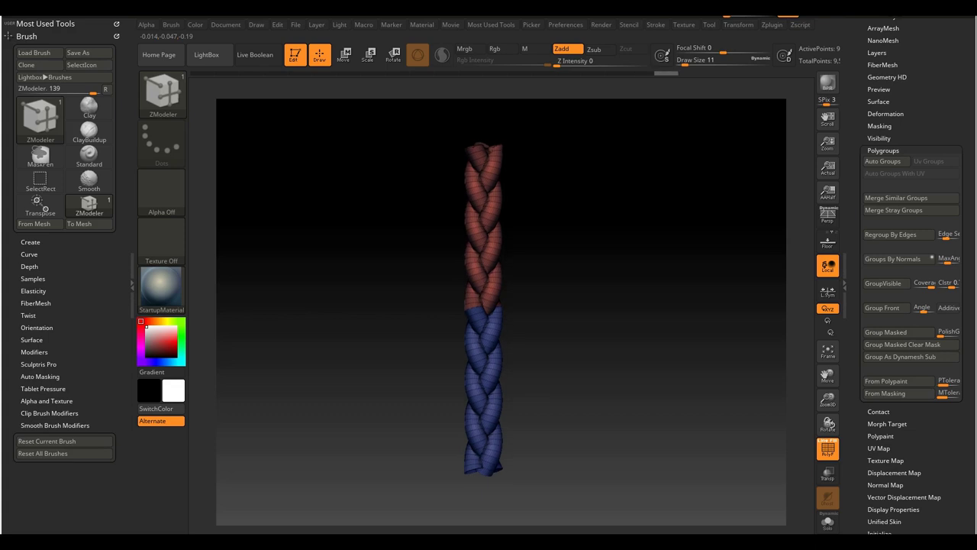
# Insert a Sphere3D mesh at the lower end of the braid through the geometry's topology options.
pyautogui.moveTo(968, 229); pyautogui.dragTo(968, 423)
pyautogui.click(882, 210)
pyautogui.scroll(-4, 909, 275)
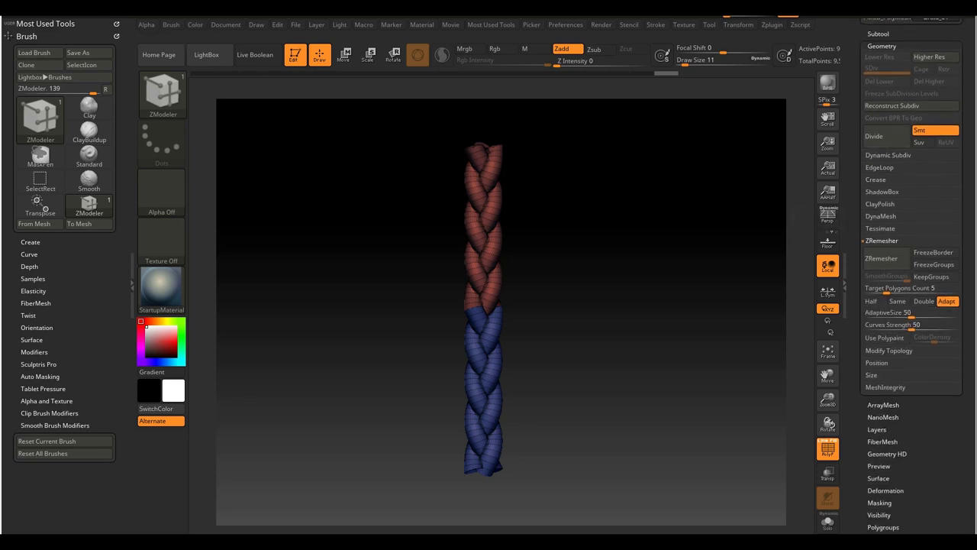
pyautogui.click(889, 351)
pyautogui.scroll(-1, 885, 290)
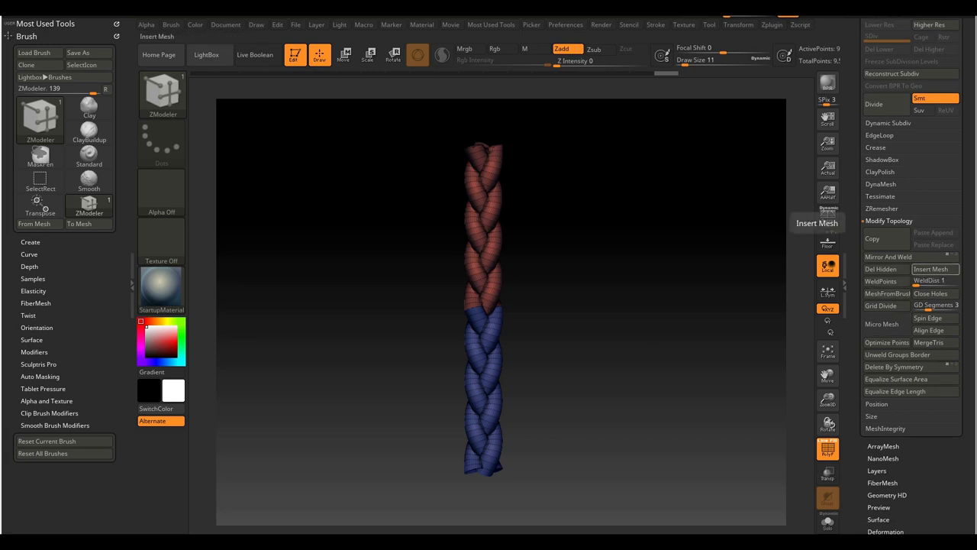
pyautogui.click(931, 268)
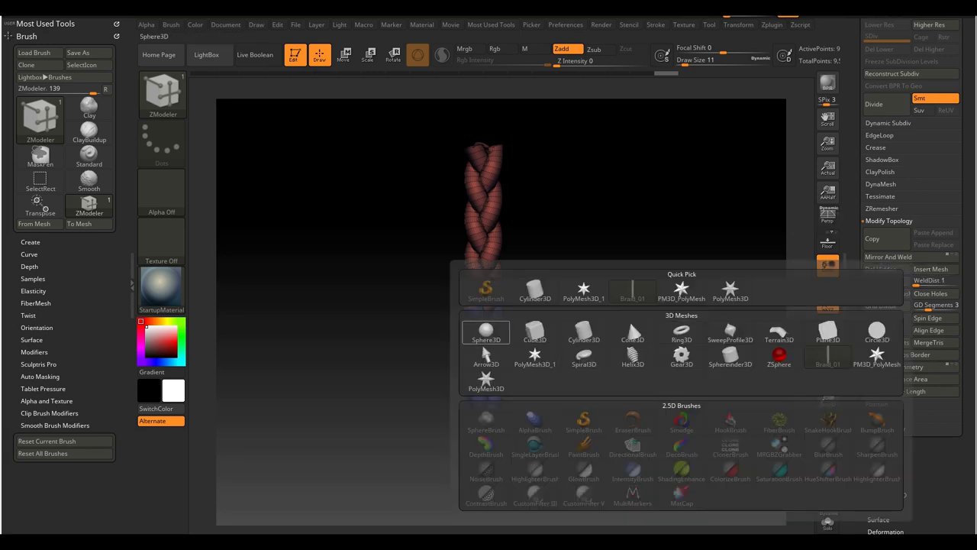
pyautogui.click(486, 331)
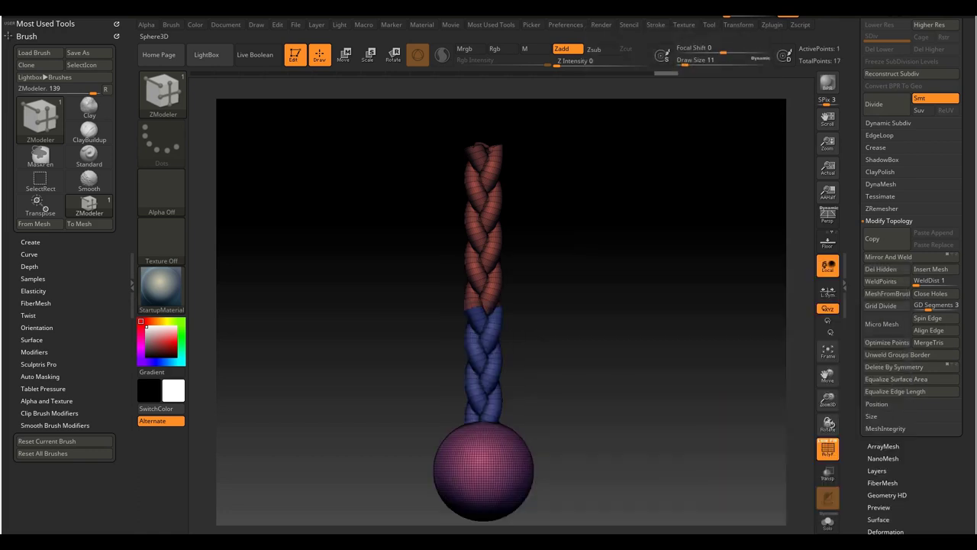
pyautogui.moveTo(620, 294)
pyautogui.keyDown('alt'); pyautogui.mouseDown()
pyautogui.moveTo(624, 374)
pyautogui.moveTo(666, 272)
pyautogui.moveTo(657, 259)
pyautogui.mouseUp(); pyautogui.keyUp('alt')
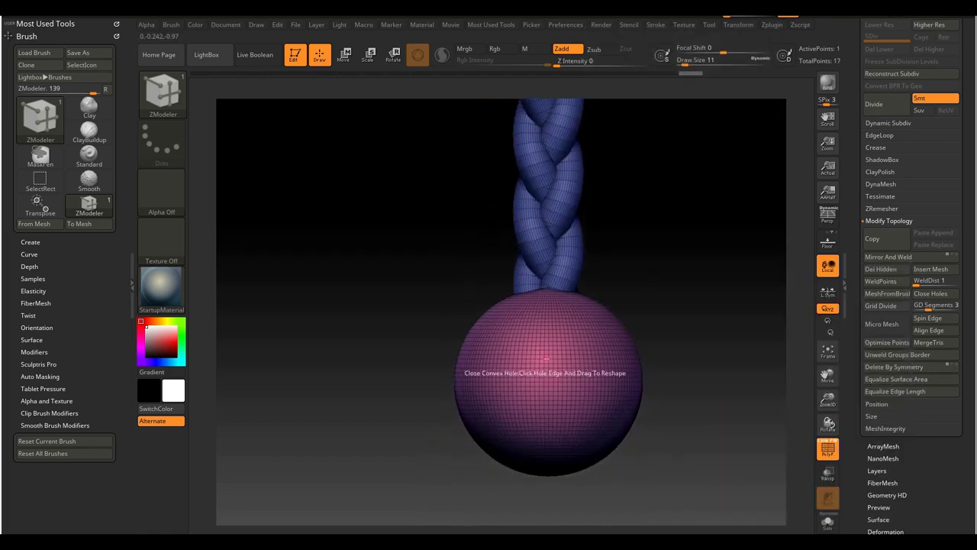
# Mask the braid so only the sphere is editable, and reset and centre the Move gizmo on the sphere.
pyautogui.press('w')
pyautogui.click(592, 372)
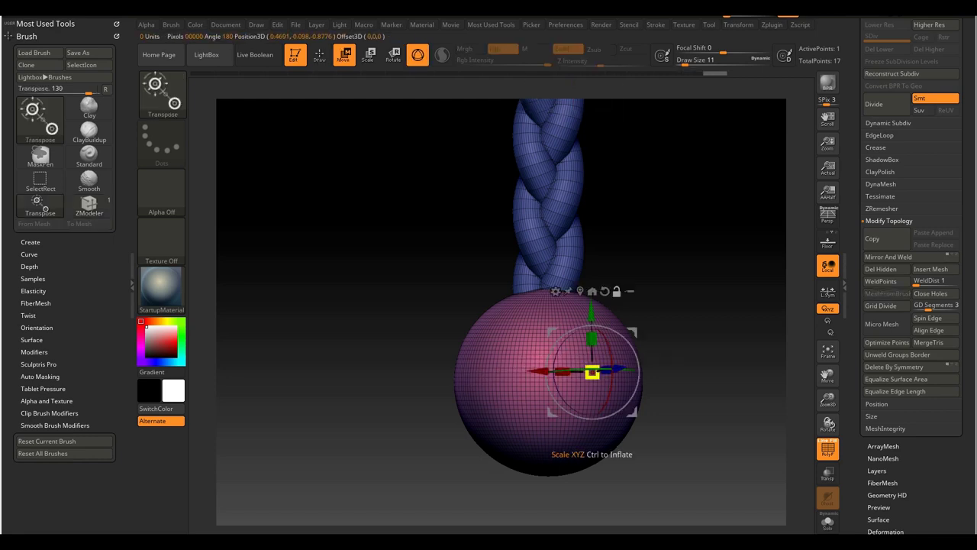
pyautogui.keyDown('alt'); pyautogui.click(531, 342); pyautogui.keyUp('alt')
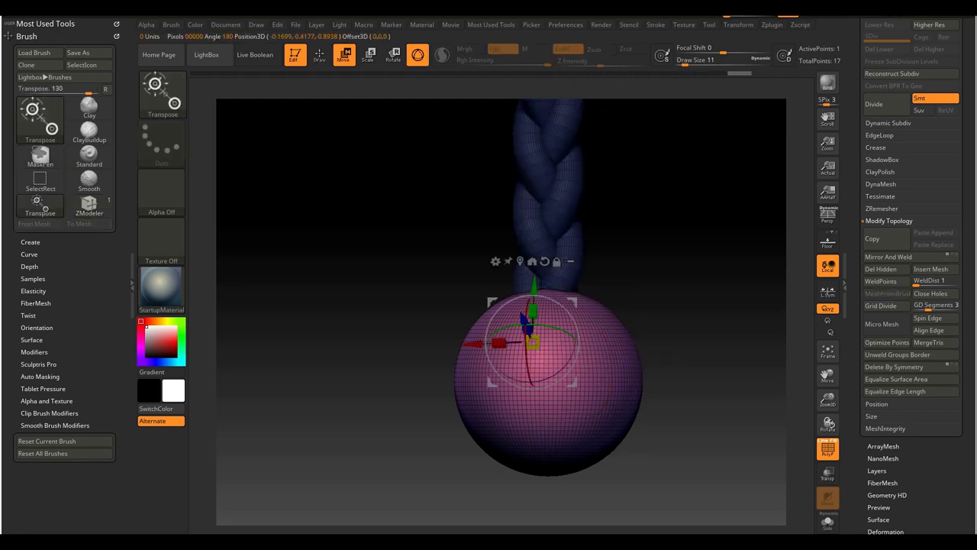
pyautogui.moveTo(672, 313)
pyautogui.keyDown('alt'); pyautogui.mouseDown()
pyautogui.moveTo(657, 402)
pyautogui.moveTo(676, 310)
pyautogui.moveTo(672, 229)
pyautogui.moveTo(675, 324)
pyautogui.mouseUp(); pyautogui.keyUp('alt')
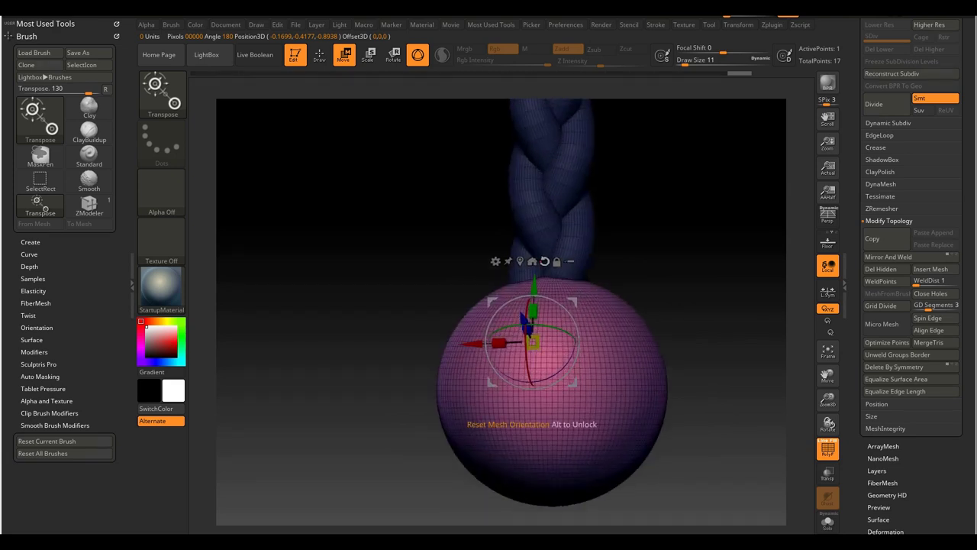
pyautogui.click(544, 261)
pyautogui.click(532, 261)
pyautogui.keyDown('alt'); pyautogui.moveTo(529, 259); pyautogui.dragTo(515, 228); pyautogui.keyUp('alt')
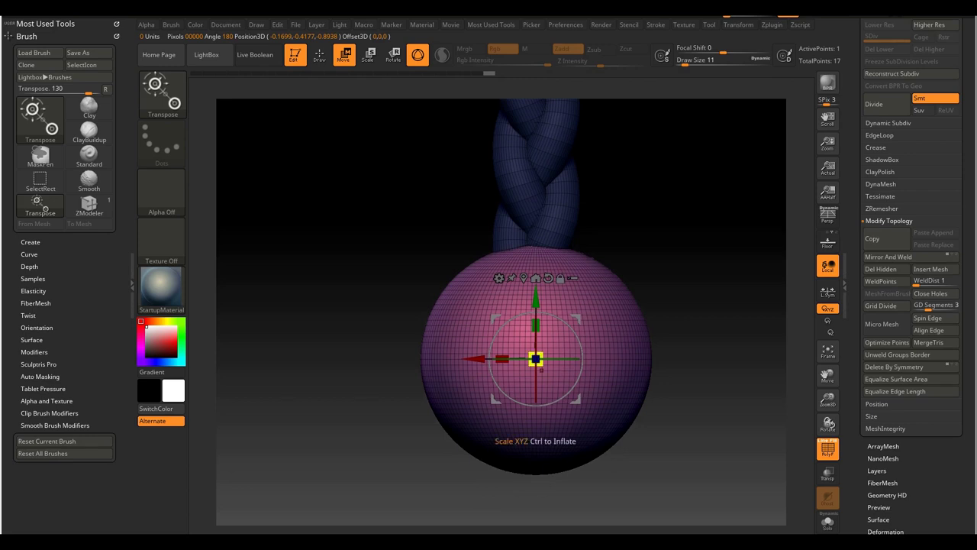
# Scale the sphere down to roughly half its size and lower it so it caps the braid's bottom end.
pyautogui.moveTo(536, 358); pyautogui.dragTo(525, 362)
pyautogui.moveTo(536, 324); pyautogui.dragTo(536, 347)
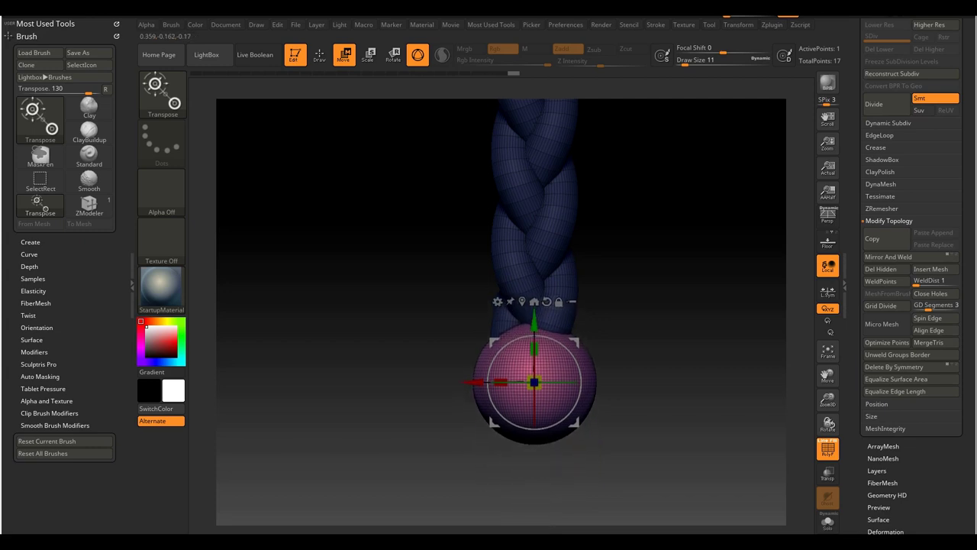
pyautogui.keyDown('alt'); pyautogui.moveTo(428, 252); pyautogui.dragTo(419, 233); pyautogui.keyUp('alt')
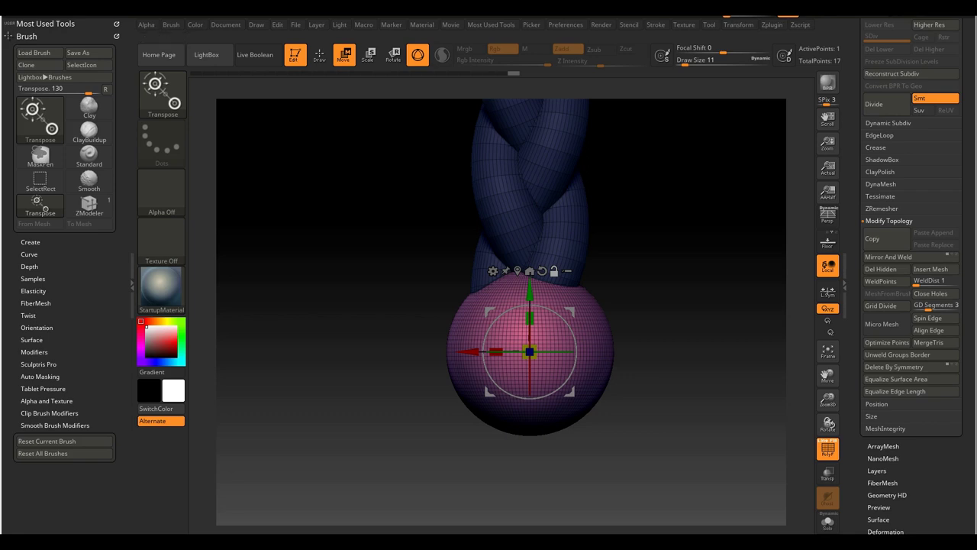
# Activate sculpting symmetry on the X and Z axes.
pyautogui.click(739, 25)
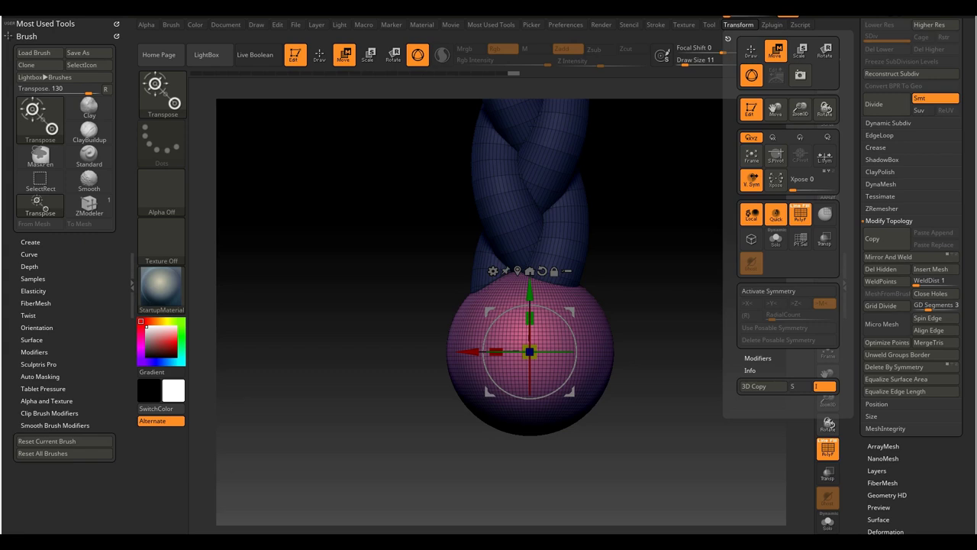
pyautogui.click(769, 291)
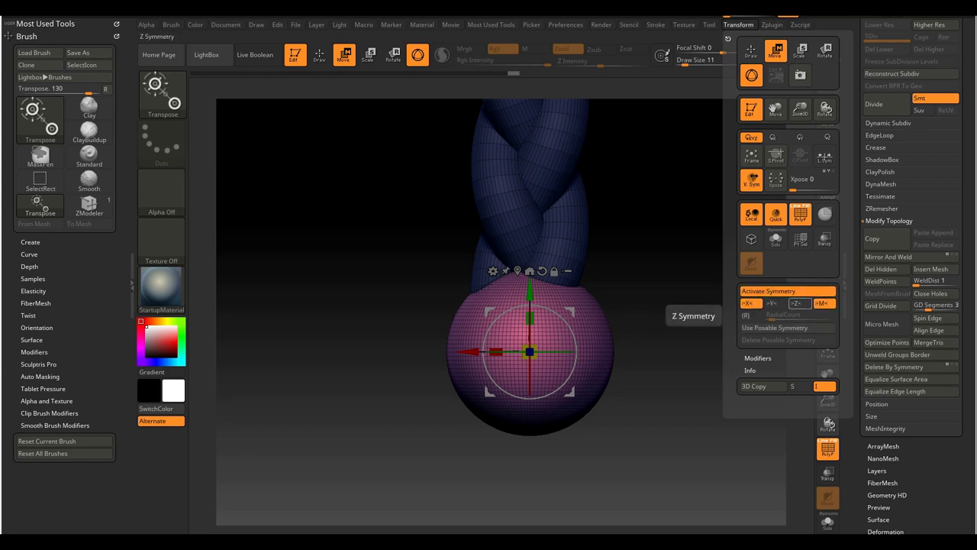
pyautogui.click(798, 303)
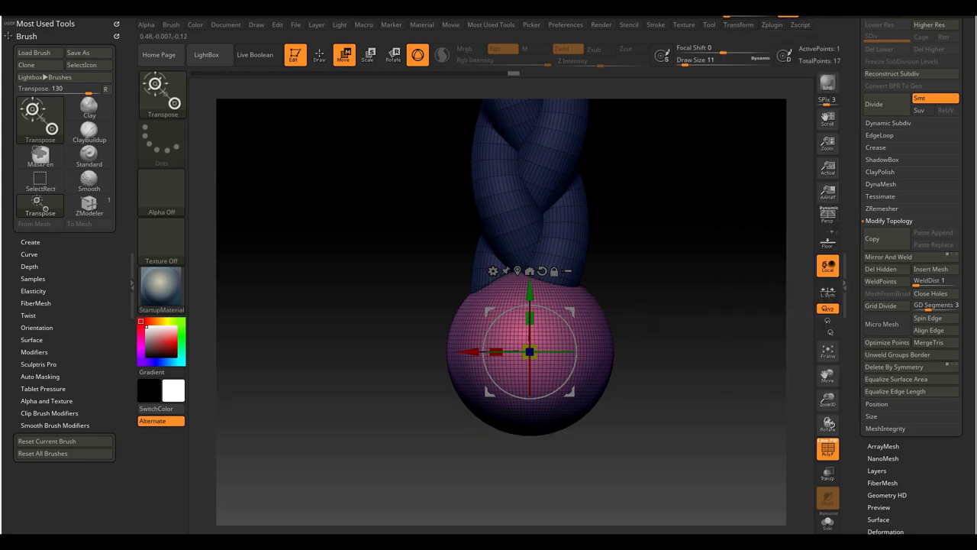
# Return to Draw mode, dismiss the smoothing-brush note and choose the Move brush.
pyautogui.press('q')
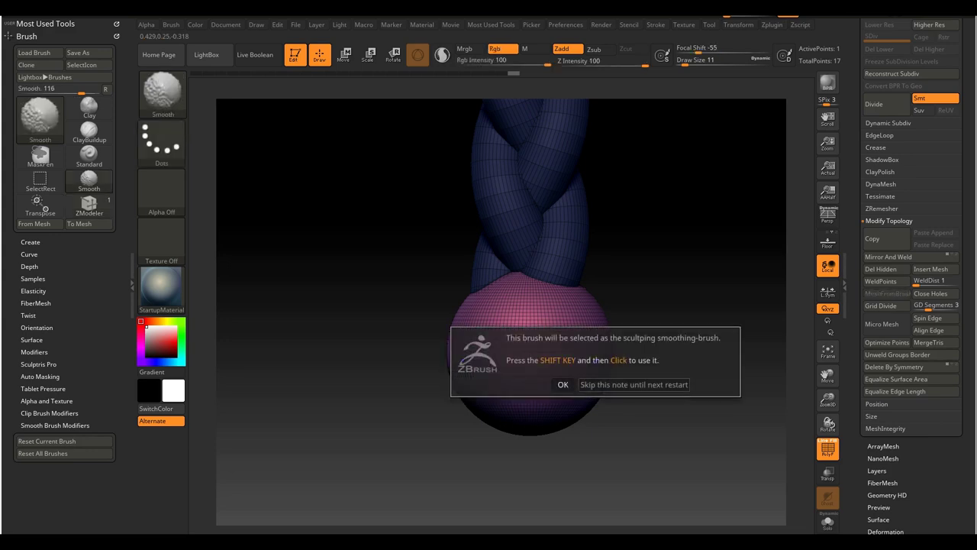
pyautogui.click(590, 385)
pyautogui.press('b')
pyautogui.press('m')
pyautogui.press('v')
# Pull the sphere's lower half into a pointed teardrop with the Move brush at draw size 445, smoothing the tip.
pyautogui.press('s')
pyautogui.moveTo(571, 402)
pyautogui.mouseDown()
pyautogui.moveTo(610, 409)
pyautogui.moveTo(586, 432)
pyautogui.moveTo(570, 429)
pyautogui.moveTo(538, 473)
pyautogui.moveTo(531, 516)
pyautogui.mouseUp()
pyautogui.moveTo(571, 465); pyautogui.dragTo(592, 460)
pyautogui.press('s')
pyautogui.moveTo(583, 405); pyautogui.dragTo(593, 407)
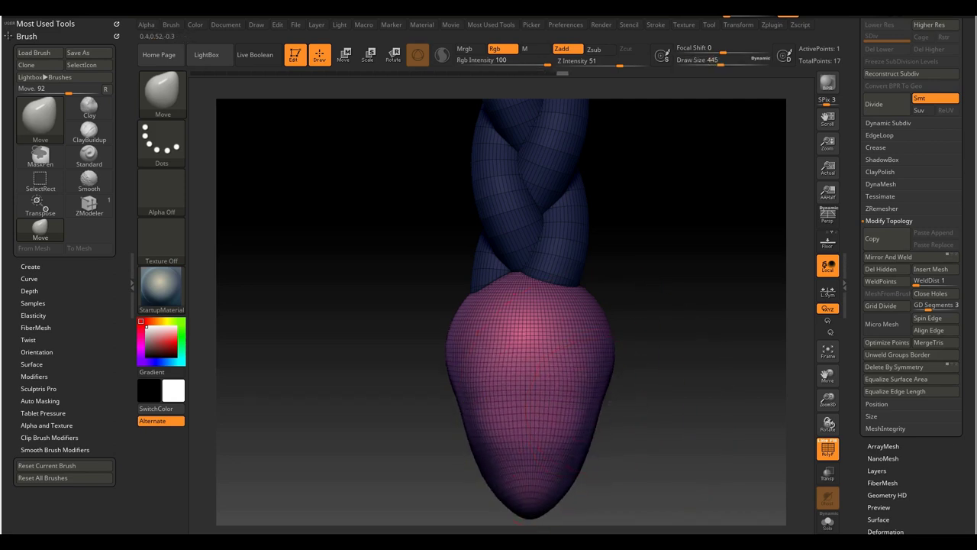
pyautogui.press('shift')
pyautogui.keyDown('shift'); pyautogui.moveTo(561, 470); pyautogui.dragTo(533, 504); pyautogui.keyUp('shift')
pyautogui.moveTo(574, 399); pyautogui.dragTo(588, 399)
# Refine the teardrop's sides from a side view and clear the mask from the braid.
pyautogui.moveTo(649, 384)
pyautogui.mouseDown()
pyautogui.moveTo(526, 386)
pyautogui.moveTo(465, 298)
pyautogui.mouseUp()
pyautogui.moveTo(563, 263); pyautogui.dragTo(583, 269)
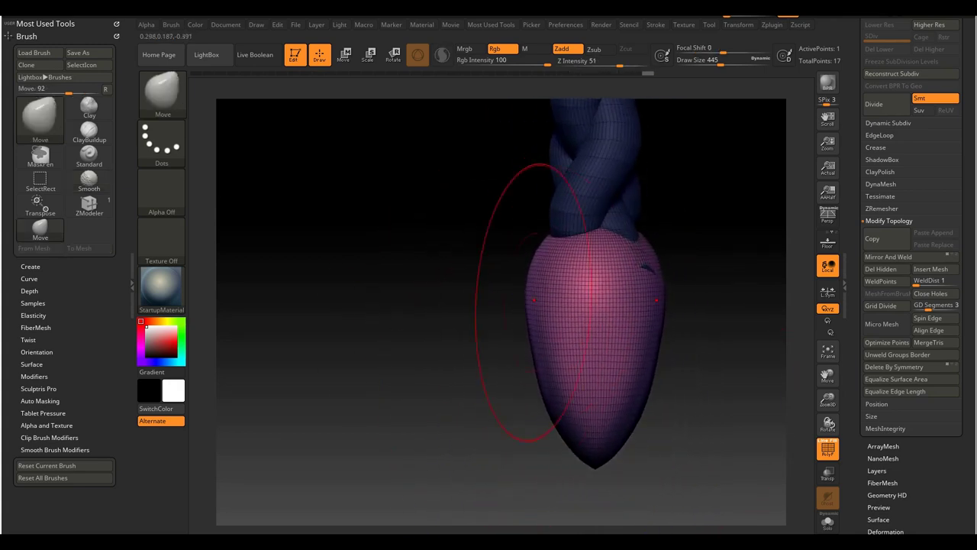
pyautogui.moveTo(652, 265)
pyautogui.mouseDown()
pyautogui.moveTo(737, 292)
pyautogui.moveTo(692, 294)
pyautogui.moveTo(680, 229)
pyautogui.moveTo(626, 289)
pyautogui.moveTo(608, 345)
pyautogui.moveTo(586, 277)
pyautogui.moveTo(604, 295)
pyautogui.mouseUp()
pyautogui.moveTo(581, 401); pyautogui.dragTo(585, 394)
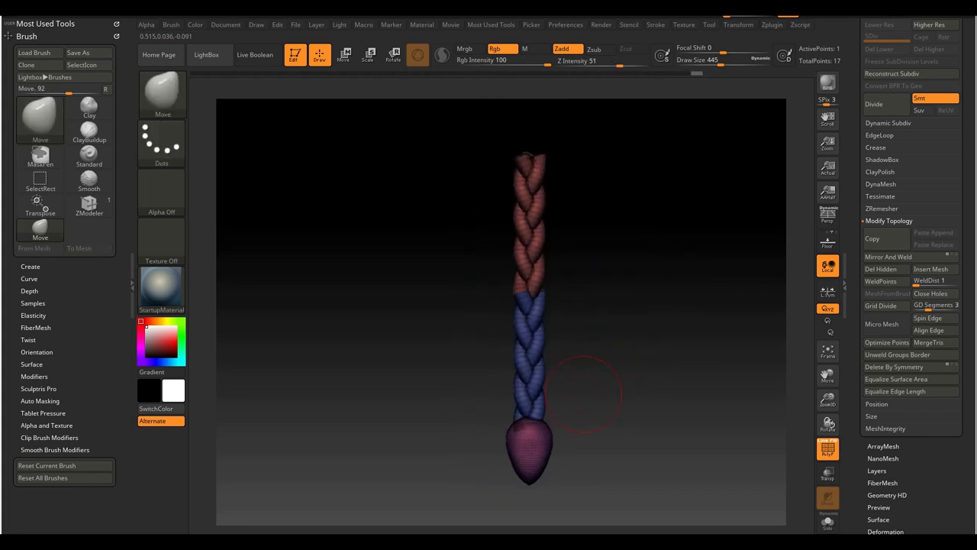
# Examine the joined braid sections, the capped strand ends at the top and the teardrop tip from several angles.
pyautogui.moveTo(653, 331); pyautogui.dragTo(595, 321)
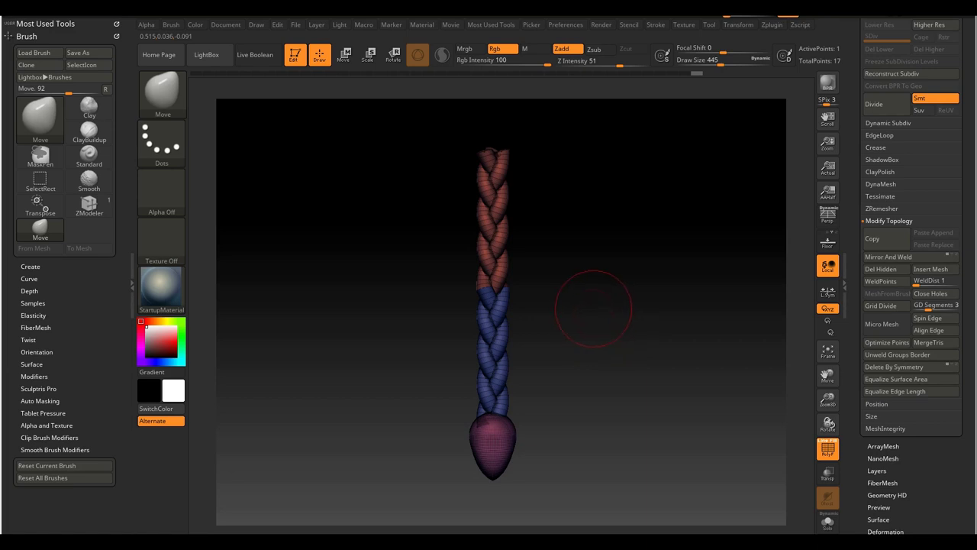
pyautogui.moveTo(603, 321)
pyautogui.keyDown('alt'); pyautogui.mouseDown()
pyautogui.moveTo(630, 310)
pyautogui.moveTo(610, 305)
pyautogui.mouseUp(); pyautogui.keyUp('alt')
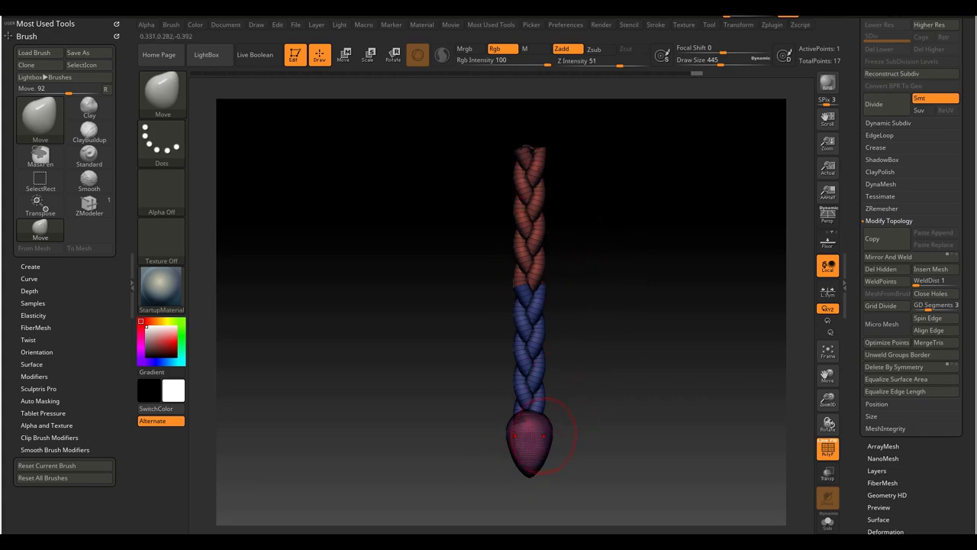
pyautogui.keyDown('alt'); pyautogui.moveTo(615, 274); pyautogui.dragTo(613, 332); pyautogui.keyUp('alt')
pyautogui.moveTo(611, 250)
pyautogui.mouseDown()
pyautogui.moveTo(604, 317)
pyautogui.moveTo(611, 286)
pyautogui.moveTo(651, 315)
pyautogui.mouseUp()
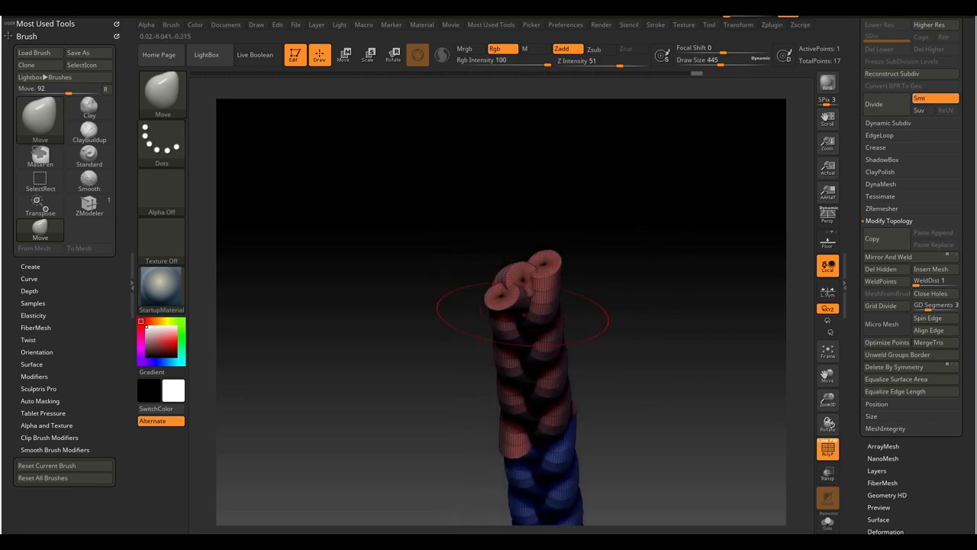
pyautogui.moveTo(620, 275); pyautogui.dragTo(617, 210)
pyautogui.keyDown('alt'); pyautogui.moveTo(646, 304); pyautogui.dragTo(611, 249); pyautogui.keyUp('alt')
pyautogui.keyDown('alt'); pyautogui.moveTo(651, 380); pyautogui.dragTo(643, 321); pyautogui.keyUp('alt')
pyautogui.keyDown('alt'); pyautogui.moveTo(626, 194); pyautogui.dragTo(637, 419); pyautogui.keyUp('alt')
pyautogui.keyDown('alt'); pyautogui.moveTo(704, 513); pyautogui.dragTo(630, 263); pyautogui.keyUp('alt')
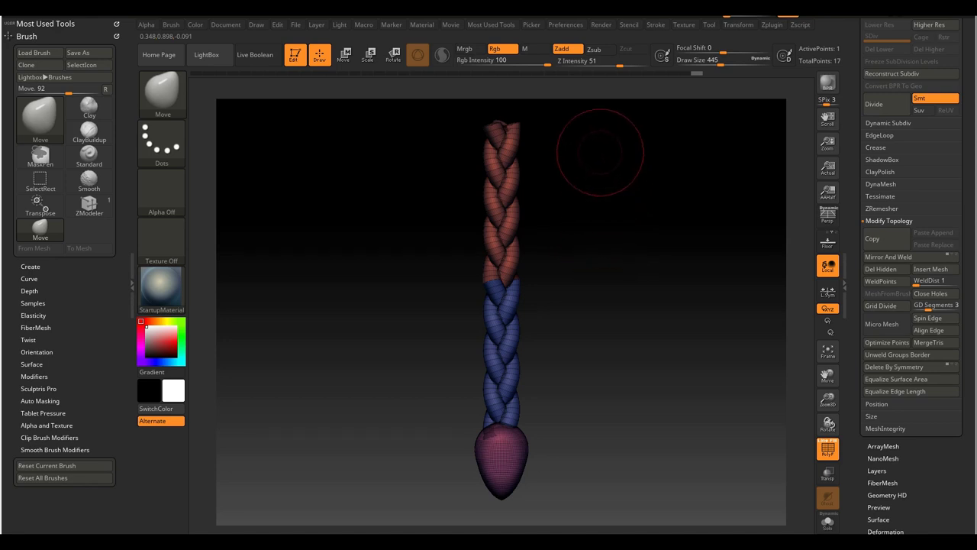
# Create a new InsertMesh brush from the active braid mesh instead of appending it to an existing brush.
pyautogui.press('b')
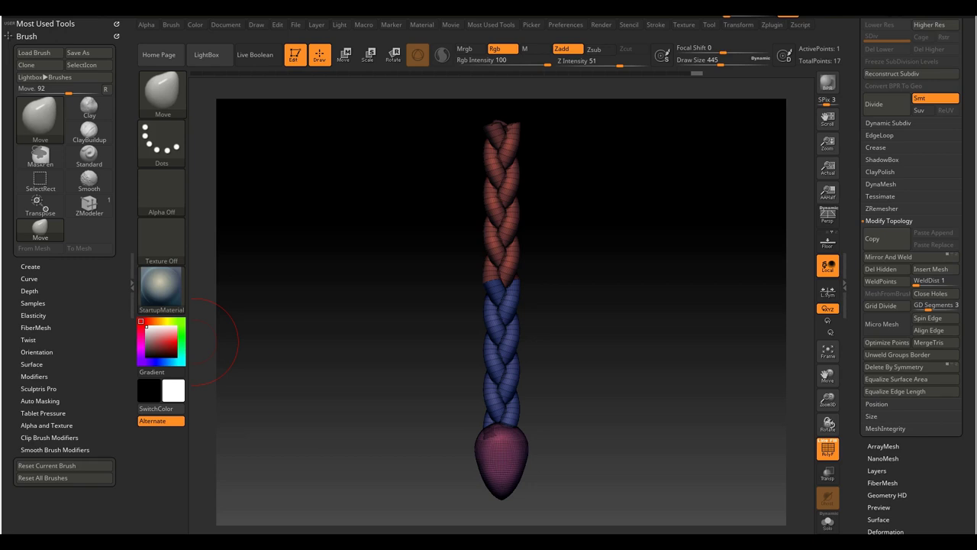
pyautogui.click(31, 266)
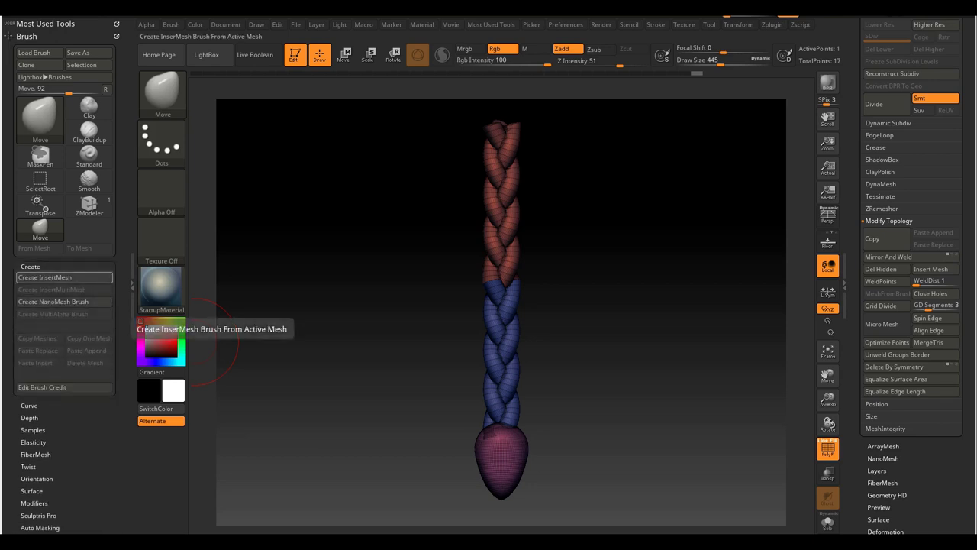
pyautogui.click(65, 277)
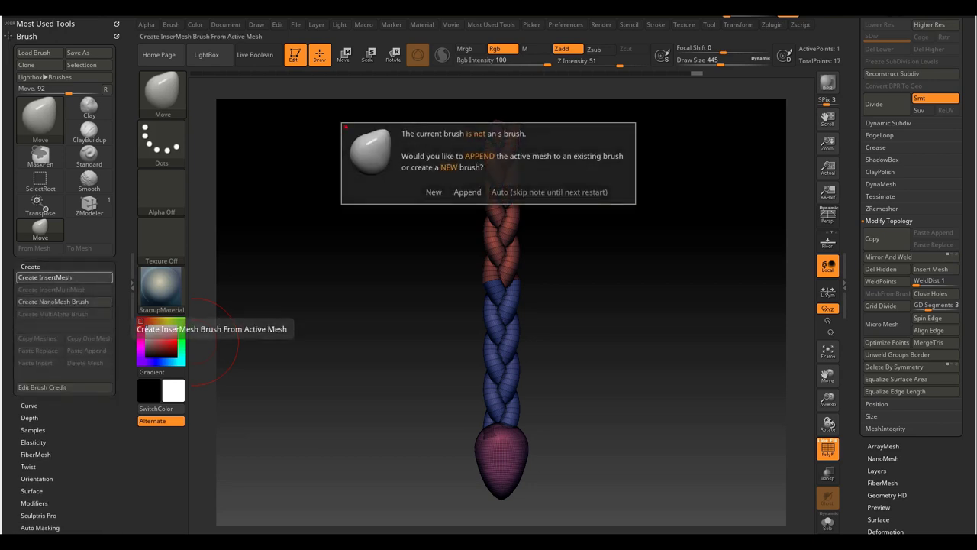
pyautogui.press('Return')
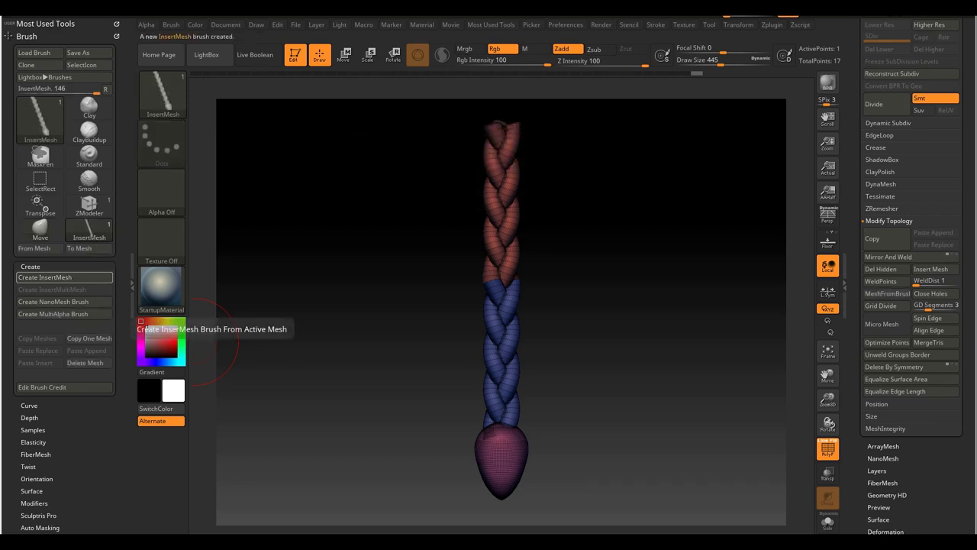
# Load the Sphere3D tool, convert it to a PolyMesh3D, frame it and turn off the polyframe display.
pyautogui.keyDown('alt'); pyautogui.moveTo(551, 229); pyautogui.dragTo(558, 267); pyautogui.keyUp('alt')
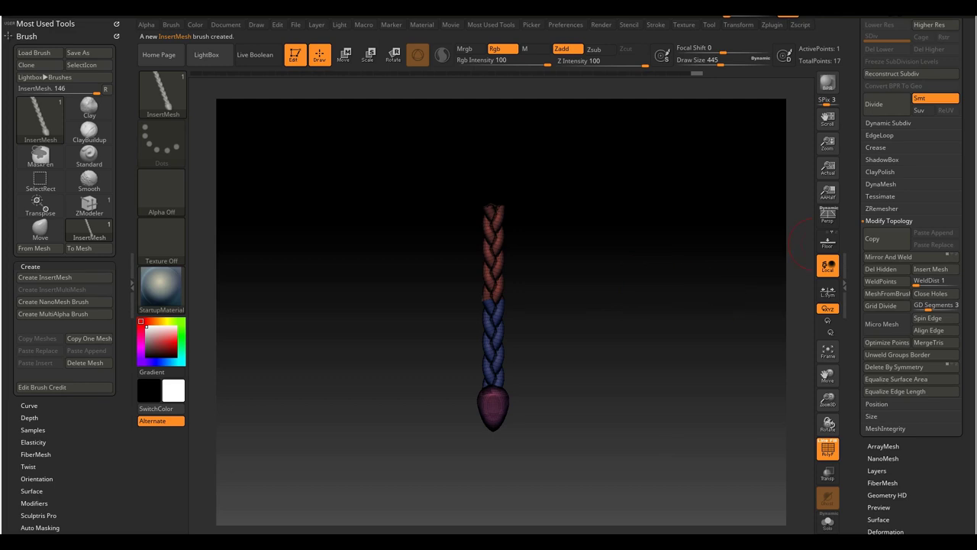
pyautogui.moveTo(855, 122); pyautogui.dragTo(856, 522)
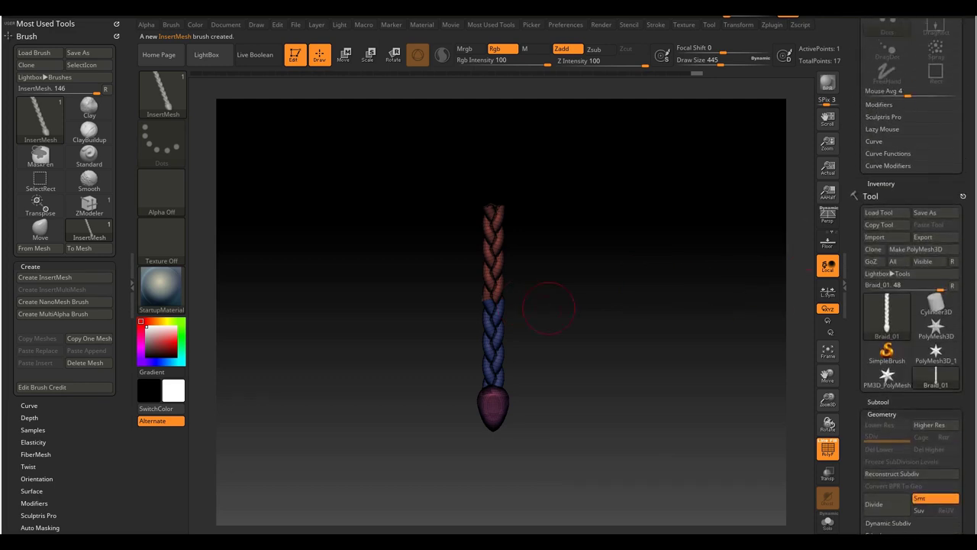
pyautogui.click(886, 313)
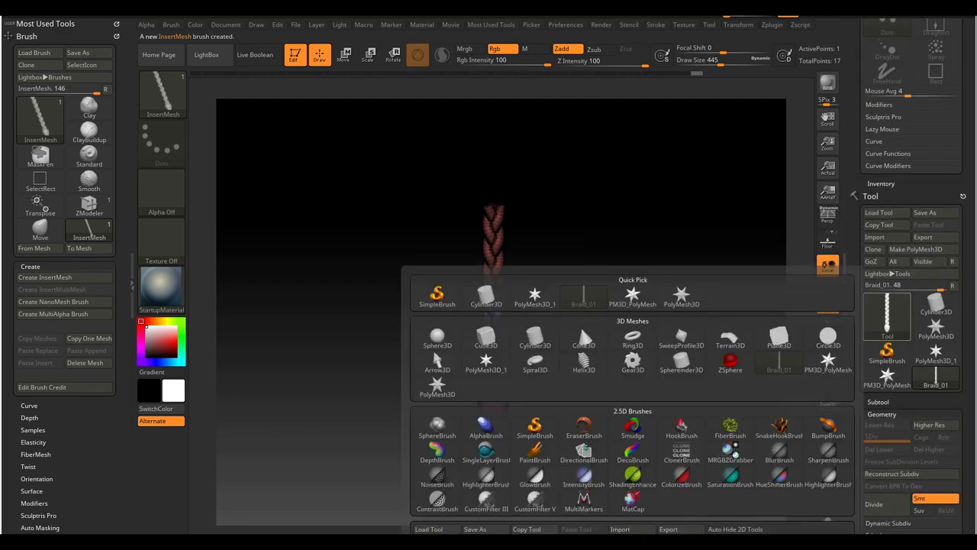
pyautogui.click(437, 337)
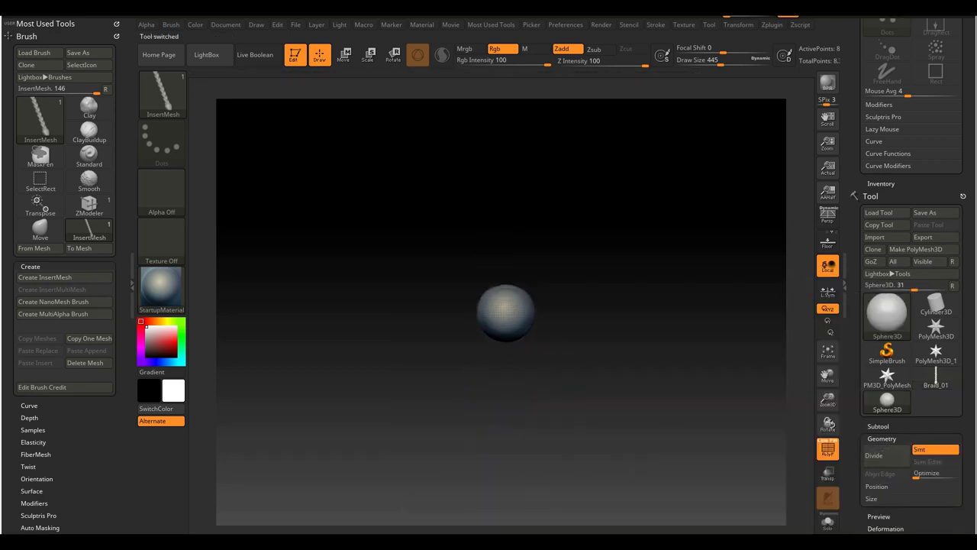
pyautogui.click(917, 249)
pyautogui.press('f')
pyautogui.press('shift')
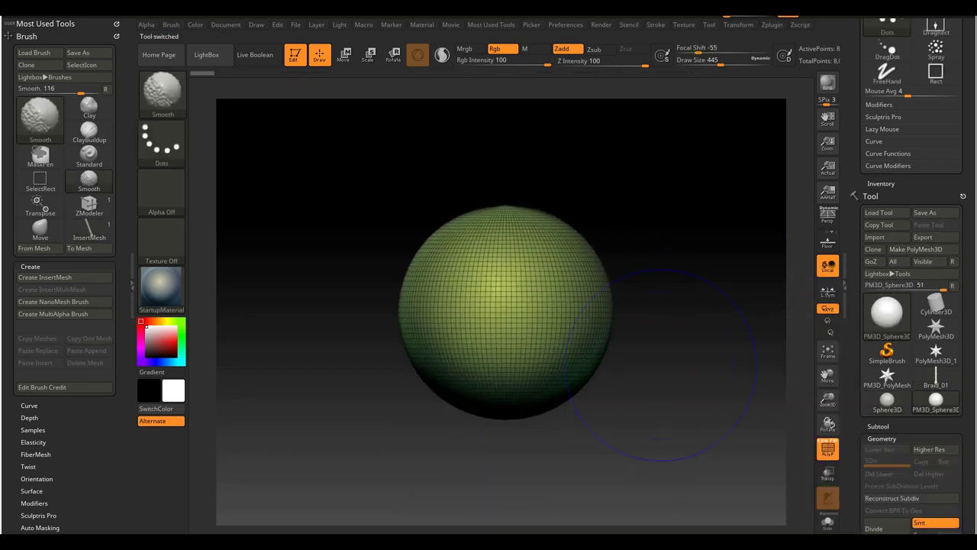
pyautogui.hotkey('shift', 'f')
pyautogui.press('f')
# Try inserting separate braid meshes on the sphere with single strokes, and undo them all.
pyautogui.moveTo(500, 222); pyautogui.dragTo(550, 302)
pyautogui.moveTo(504, 274); pyautogui.dragTo(516, 366)
pyautogui.moveTo(439, 246); pyautogui.dragTo(434, 345)
pyautogui.moveTo(458, 207); pyautogui.dragTo(565, 298)
pyautogui.moveTo(563, 204); pyautogui.dragTo(600, 324)
pyautogui.hotkey('ctrl', 'z')
pyautogui.hotkey('ctrl', 'z')
pyautogui.hotkey('ctrl', 'z')
pyautogui.hotkey('ctrl', 'z')
pyautogui.hotkey('ctrl', 'z')
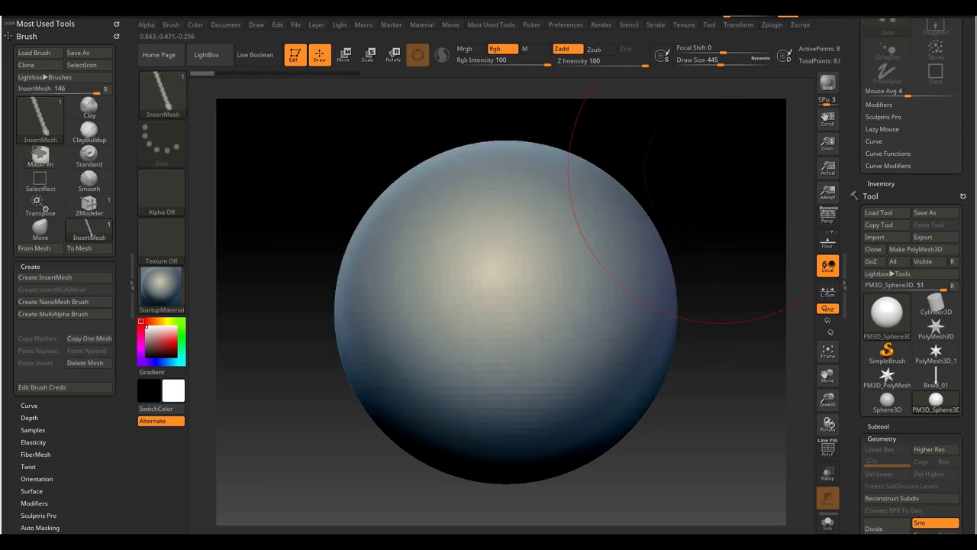
# Redock the Stroke palette and enable Curve Mode for the InsertMesh brush.
pyautogui.keyDown('alt'); pyautogui.moveTo(699, 183); pyautogui.dragTo(679, 200); pyautogui.keyUp('alt')
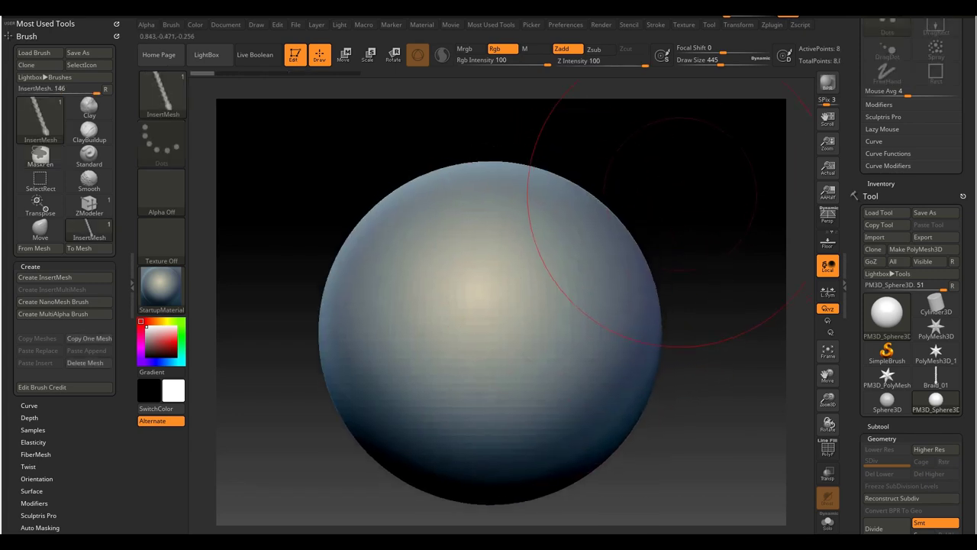
pyautogui.moveTo(856, 229); pyautogui.dragTo(855, 288)
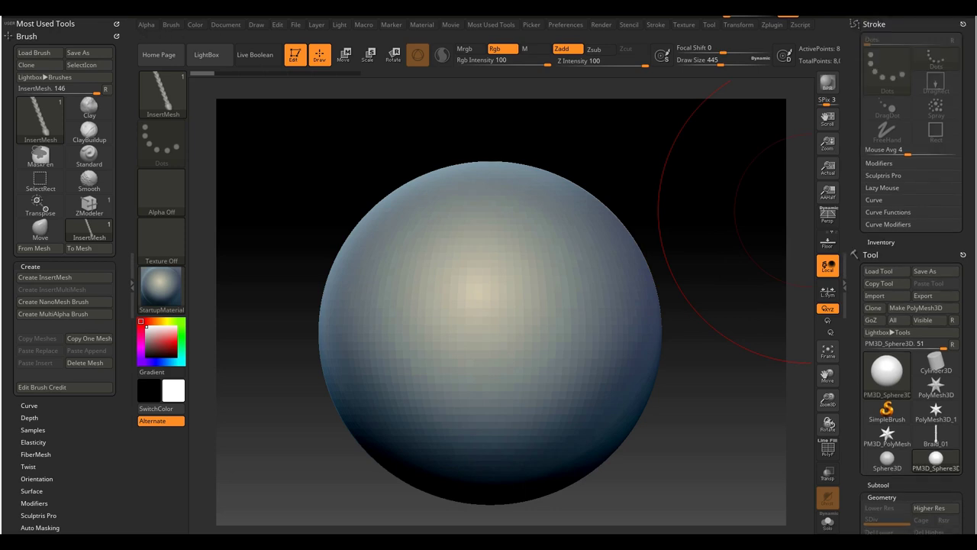
pyautogui.click(963, 24)
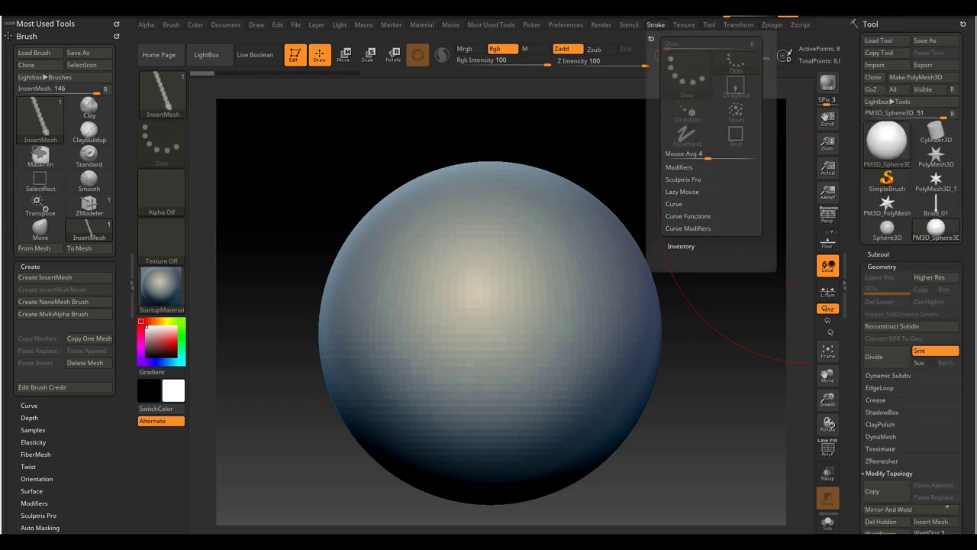
pyautogui.click(652, 38)
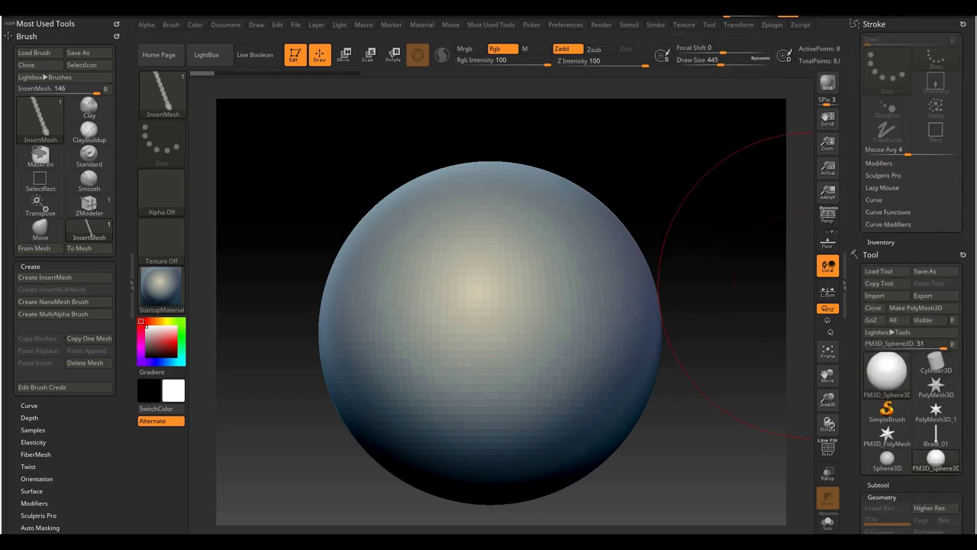
pyautogui.click(874, 199)
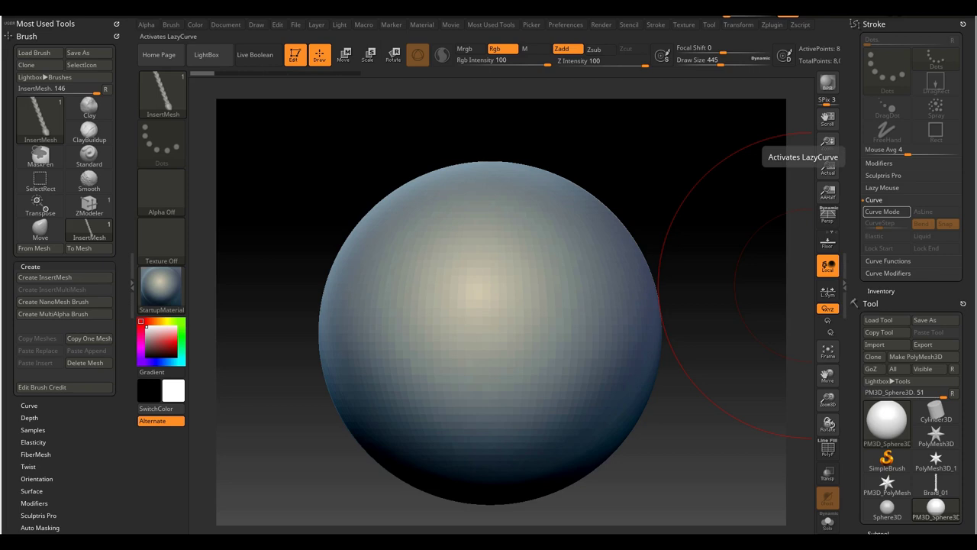
pyautogui.click(886, 212)
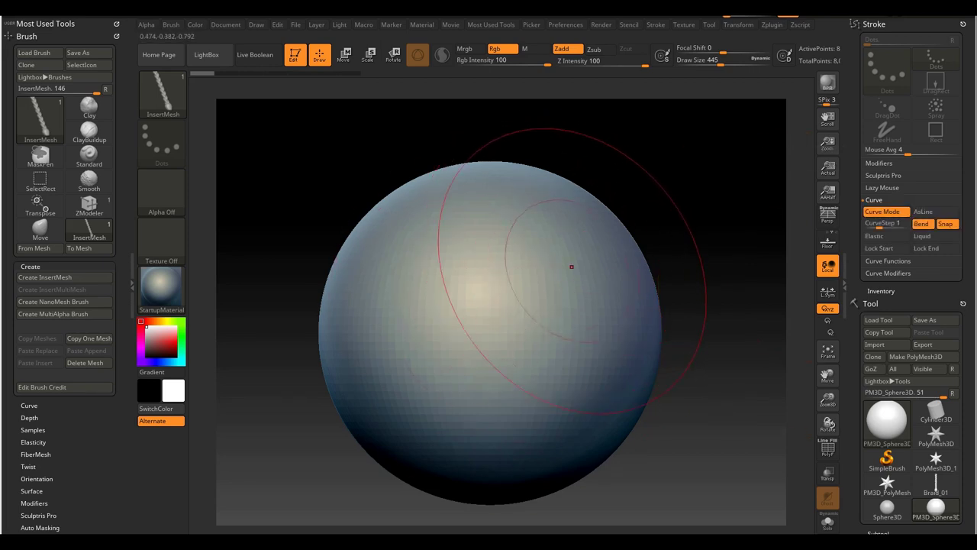
# Undo a test braid curve, reduce the draw size to 107 and draw an S-shaped braid curve across the sphere.
pyautogui.moveTo(574, 221)
pyautogui.mouseDown()
pyautogui.moveTo(432, 271)
pyautogui.moveTo(458, 391)
pyautogui.mouseUp()
pyautogui.hotkey('ctrl', 'z')
pyautogui.press('s')
pyautogui.moveTo(582, 243); pyautogui.dragTo(560, 242)
pyautogui.moveTo(396, 382); pyautogui.dragTo(402, 394)
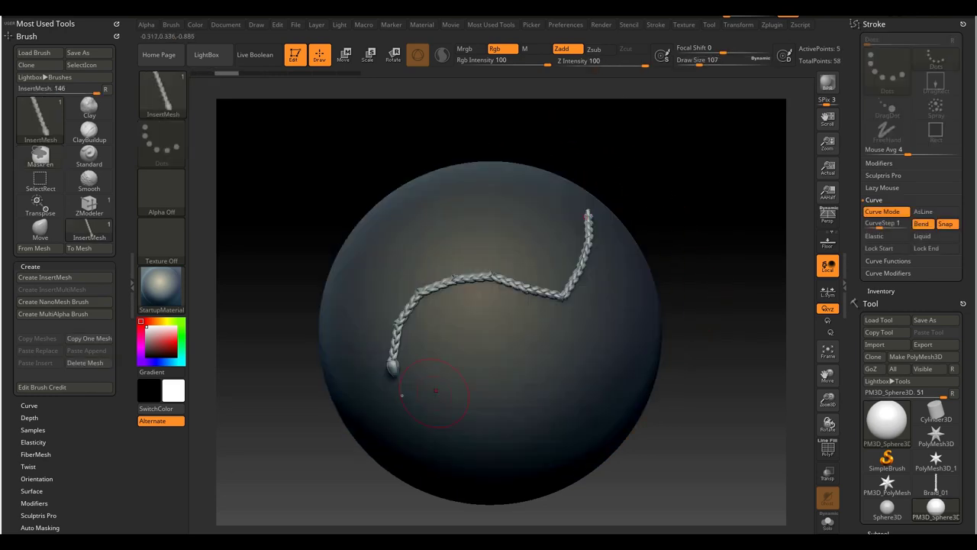
# Enable Weld Points in the brush modifiers with Tri Parts on, and update the braid along its curve.
pyautogui.moveTo(678, 245); pyautogui.dragTo(783, 265)
pyautogui.keyDown('alt'); pyautogui.moveTo(637, 166); pyautogui.dragTo(734, 144); pyautogui.keyUp('alt')
pyautogui.keyDown('alt'); pyautogui.moveTo(793, 210); pyautogui.dragTo(792, 298); pyautogui.keyUp('alt')
pyautogui.moveTo(610, 362)
pyautogui.keyDown('alt'); pyautogui.mouseDown()
pyautogui.moveTo(610, 298)
pyautogui.moveTo(685, 285)
pyautogui.mouseUp(); pyautogui.keyUp('alt')
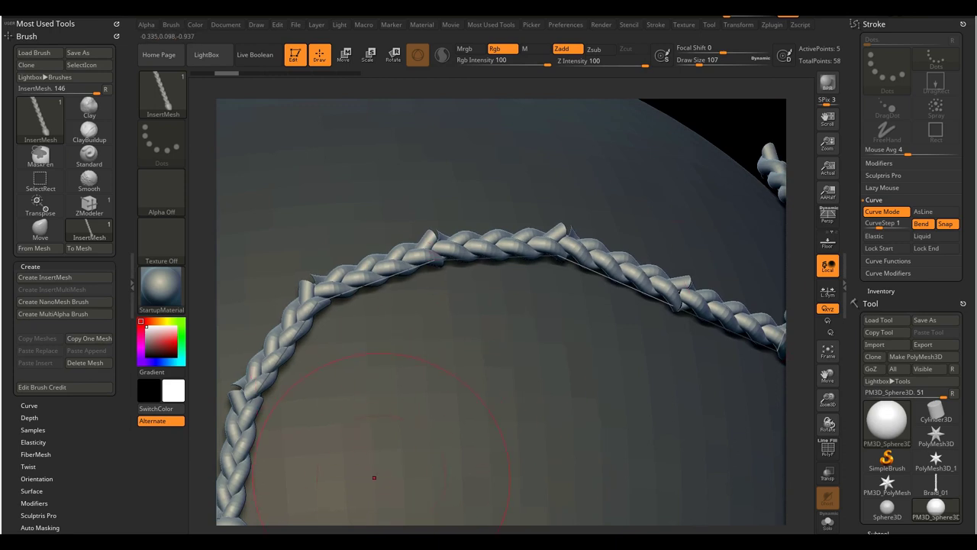
pyautogui.keyDown('alt'); pyautogui.moveTo(313, 531); pyautogui.dragTo(416, 450); pyautogui.keyUp('alt')
pyautogui.click(30, 266)
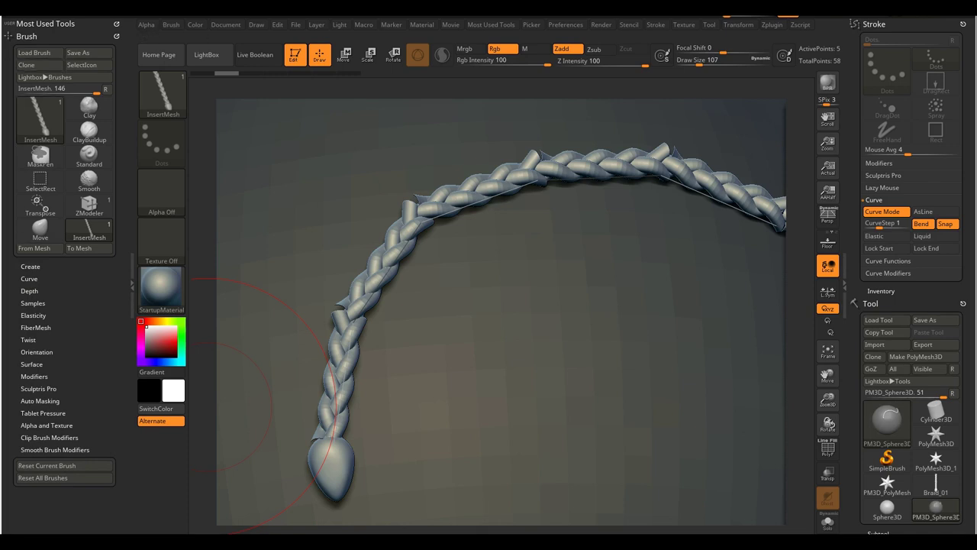
pyautogui.click(33, 376)
pyautogui.scroll(-5, 61, 306)
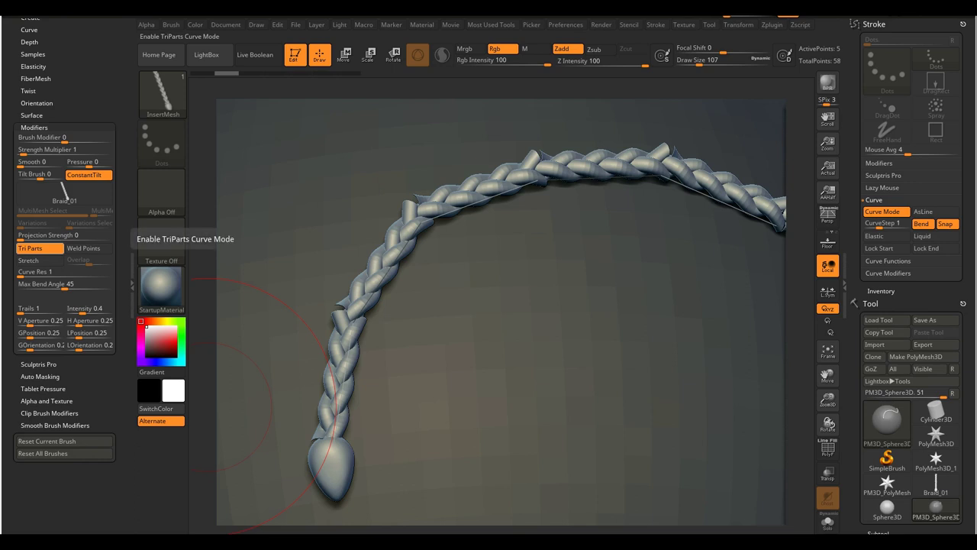
pyautogui.click(84, 248)
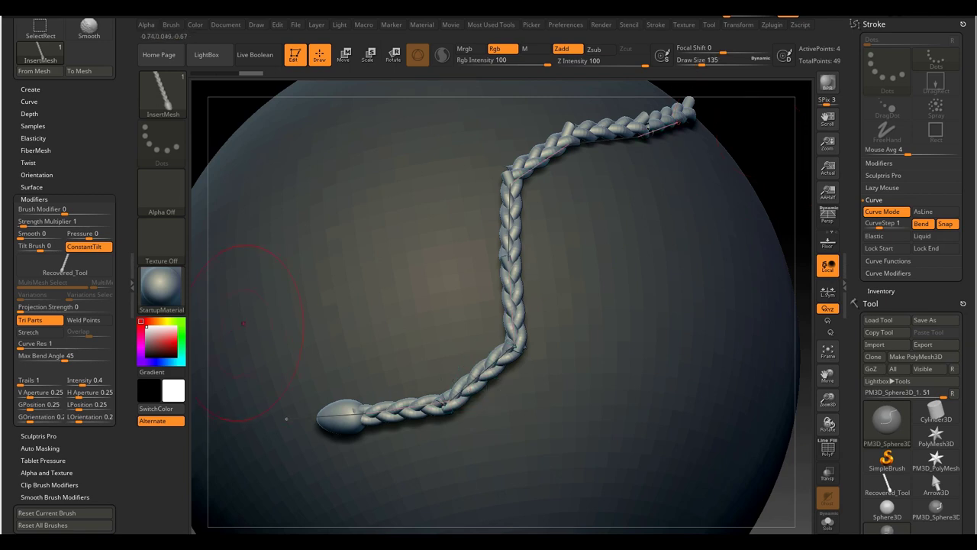
pyautogui.click(83, 320)
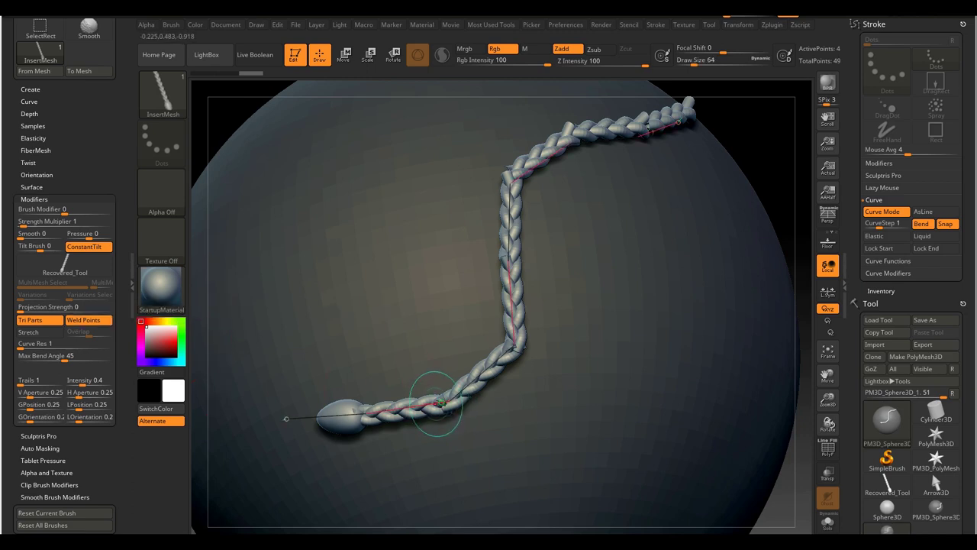
pyautogui.click(437, 404)
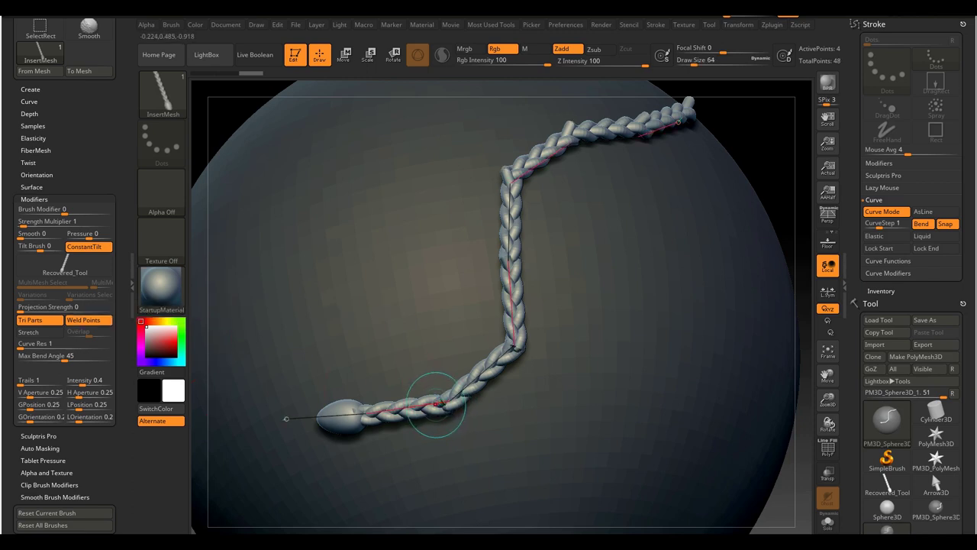
# Enable Stretch in the brush modifiers with an Overlap of -0.05.
pyautogui.keyDown('alt'); pyautogui.moveTo(758, 126); pyautogui.dragTo(733, 351); pyautogui.keyUp('alt')
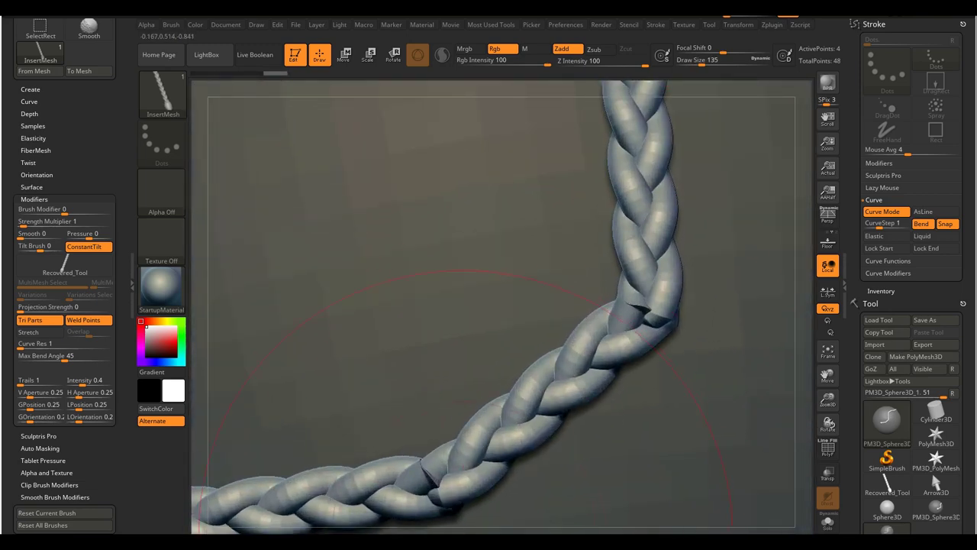
pyautogui.moveTo(502, 543); pyautogui.dragTo(388, 449)
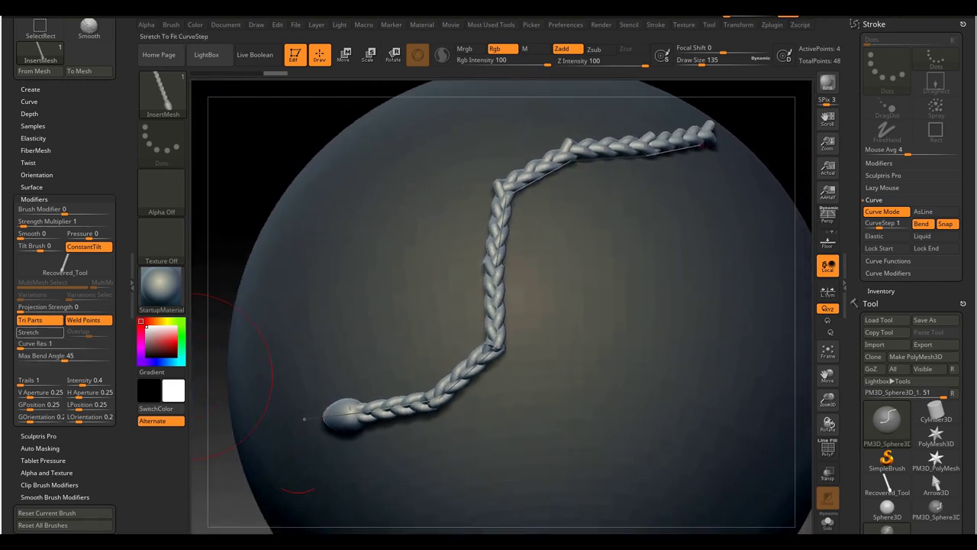
pyautogui.click(38, 333)
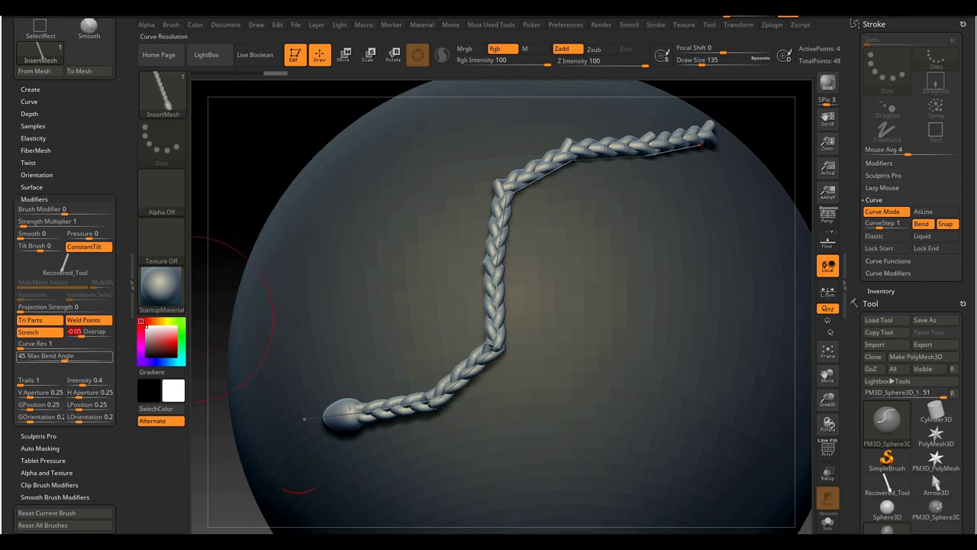
# Set Curve Res to 25 and smooth the braid's curve at its lower bend.
pyautogui.moveTo(21, 347); pyautogui.dragTo(25, 347)
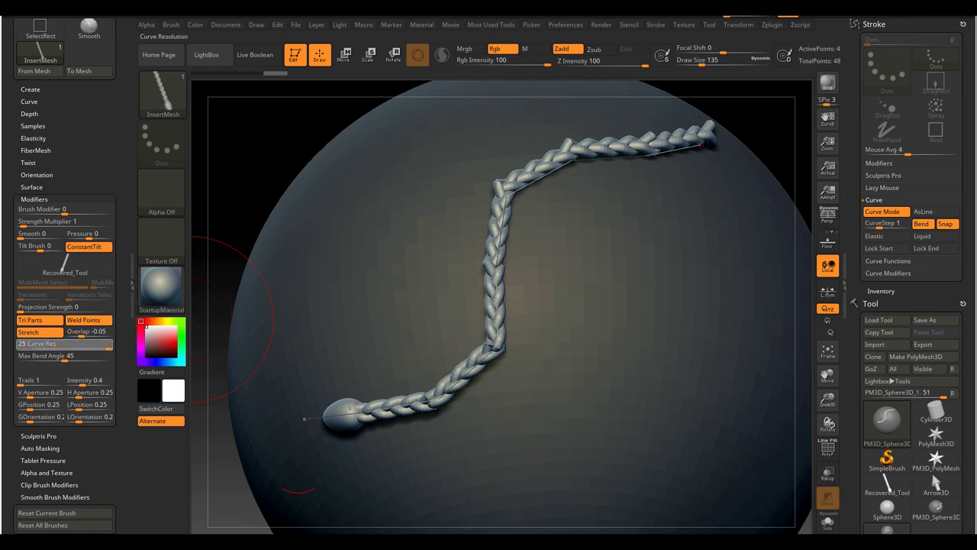
pyautogui.write('5')
pyautogui.press('Return')
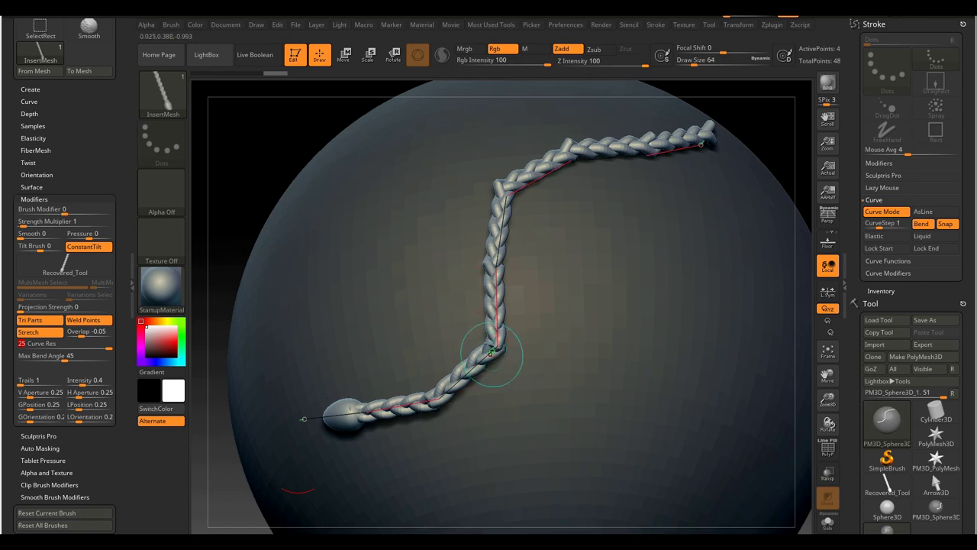
pyautogui.keyDown('shift'); pyautogui.moveTo(496, 356); pyautogui.dragTo(494, 348); pyautogui.keyUp('shift')
# Set the brush's Overlap to -0.1 and update the braid along its curve.
pyautogui.keyDown('alt'); pyautogui.moveTo(767, 127); pyautogui.dragTo(804, 294); pyautogui.keyUp('alt')
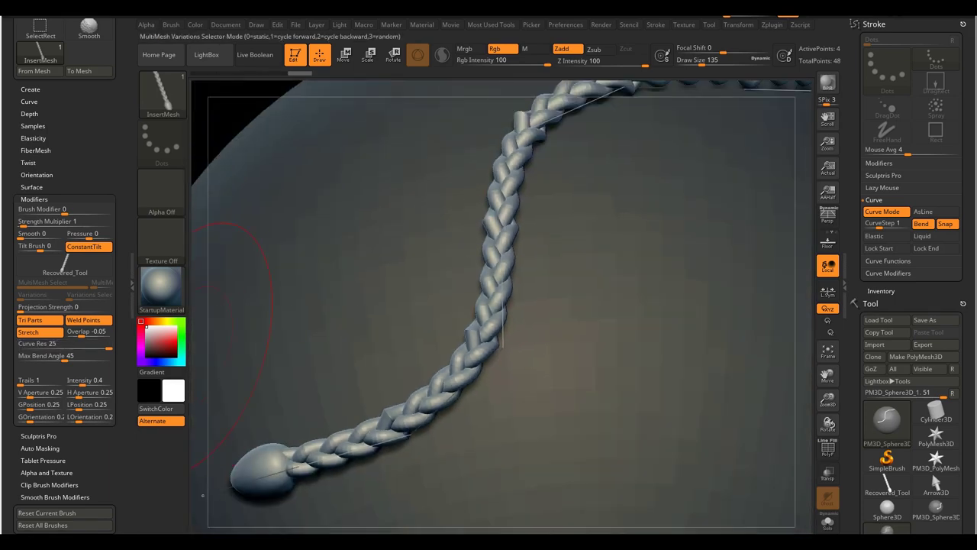
pyautogui.click(84, 331)
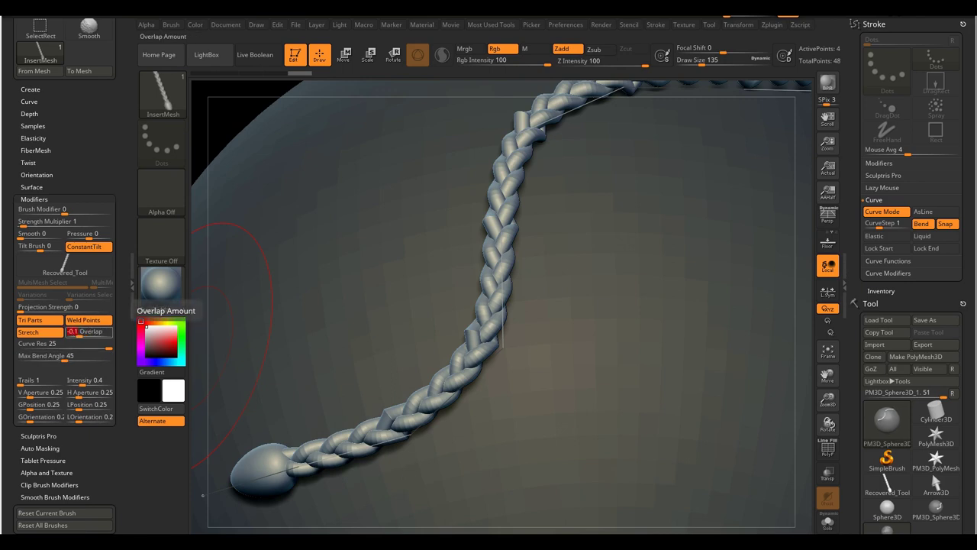
pyautogui.press('Return')
pyautogui.click(501, 286)
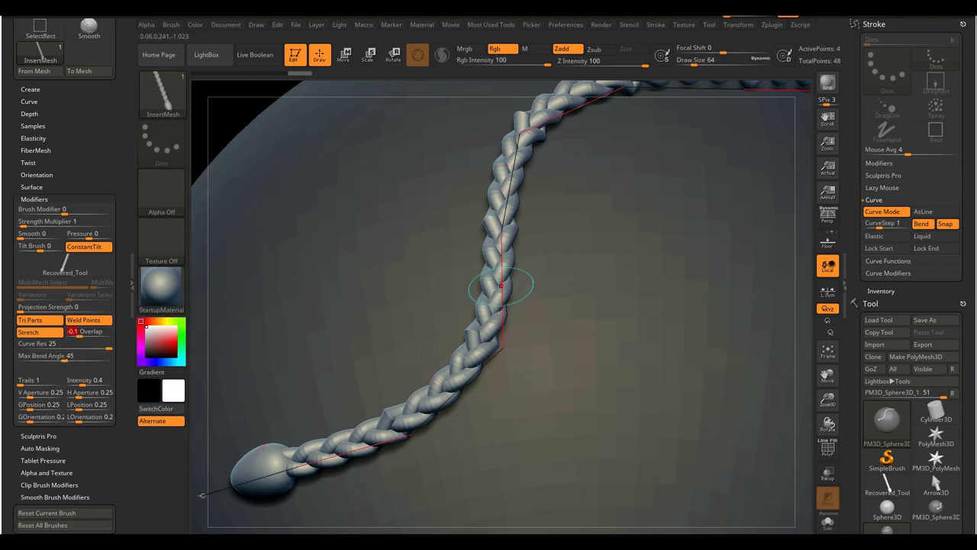
pyautogui.click(503, 283)
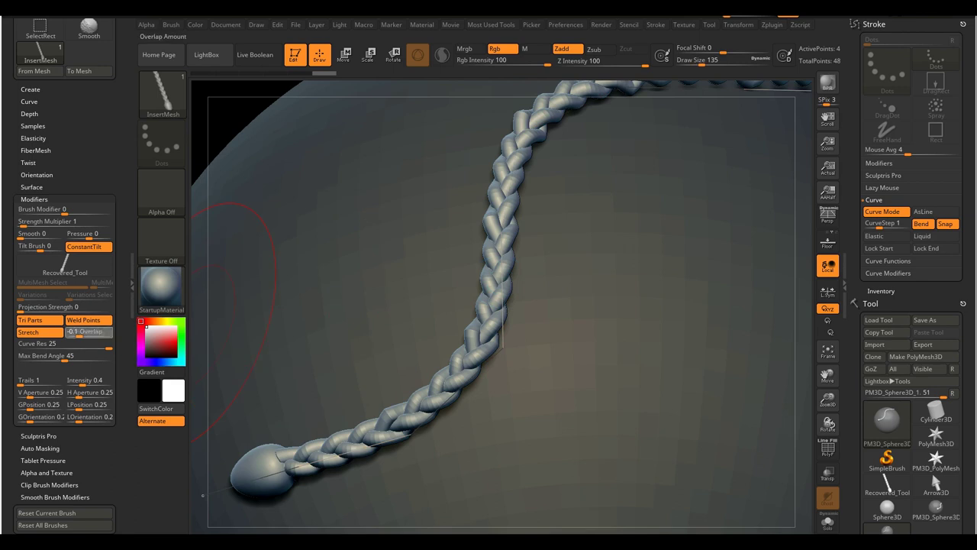
# Set the brush's Overlap to -0.15 and update the braid on the sphere.
pyautogui.click(79, 332)
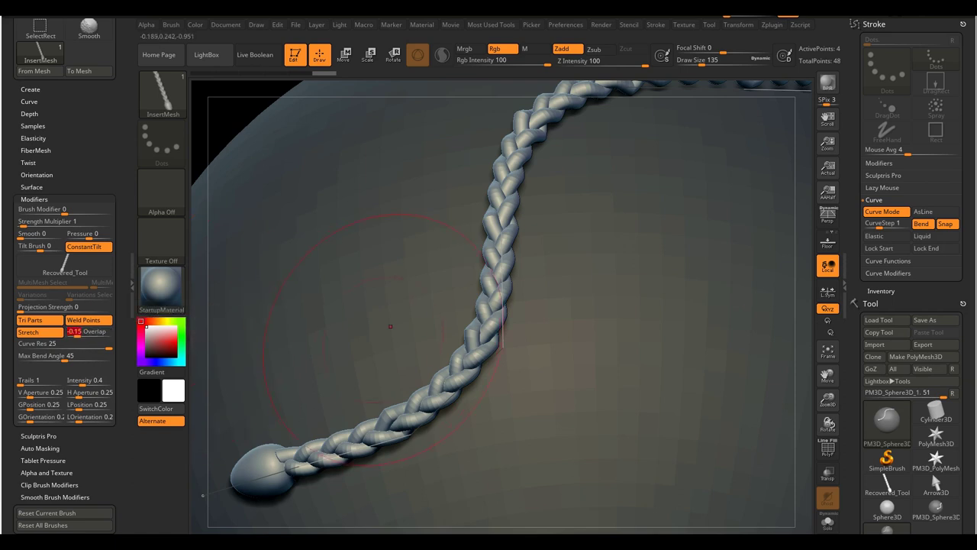
pyautogui.click(503, 326)
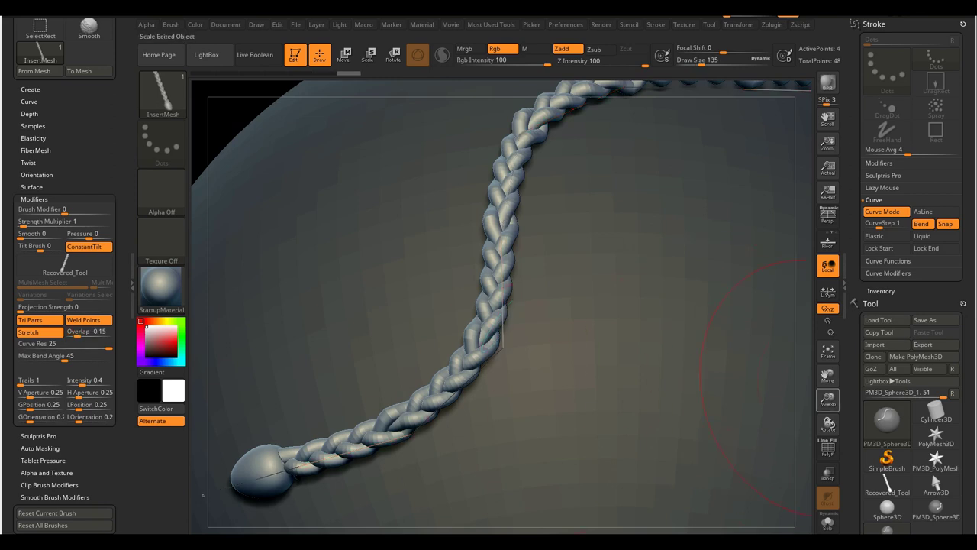
pyautogui.keyDown('alt'); pyautogui.moveTo(203, 496); pyautogui.dragTo(191, 328); pyautogui.keyUp('alt')
pyautogui.keyDown('alt'); pyautogui.moveTo(245, 306); pyautogui.dragTo(229, 342); pyautogui.keyUp('alt')
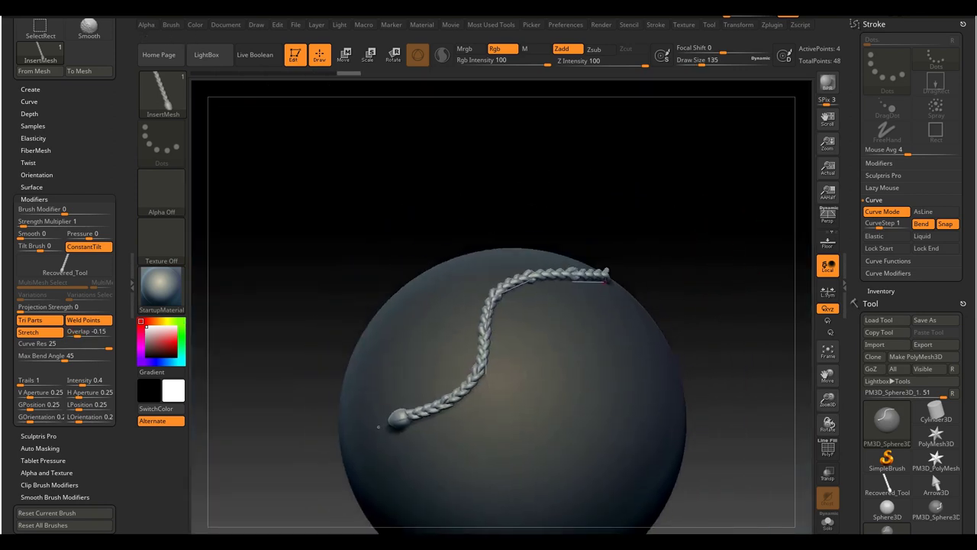
# Examine the braid on the sphere from several angles, including its start and teardrop end.
pyautogui.moveTo(321, 328); pyautogui.dragTo(229, 328)
pyautogui.moveTo(558, 268); pyautogui.dragTo(632, 413)
pyautogui.keyDown('alt'); pyautogui.moveTo(741, 231); pyautogui.dragTo(749, 407); pyautogui.keyUp('alt')
pyautogui.keyDown('alt'); pyautogui.moveTo(794, 95); pyautogui.dragTo(626, 262); pyautogui.keyUp('alt')
pyautogui.moveTo(733, 176); pyautogui.dragTo(428, 229)
pyautogui.moveTo(321, 395); pyautogui.dragTo(645, 372)
pyautogui.moveTo(634, 523); pyautogui.dragTo(489, 433)
pyautogui.moveTo(315, 527); pyautogui.dragTo(343, 412)
pyautogui.keyDown('alt'); pyautogui.moveTo(716, 269); pyautogui.dragTo(599, 416); pyautogui.keyUp('alt')
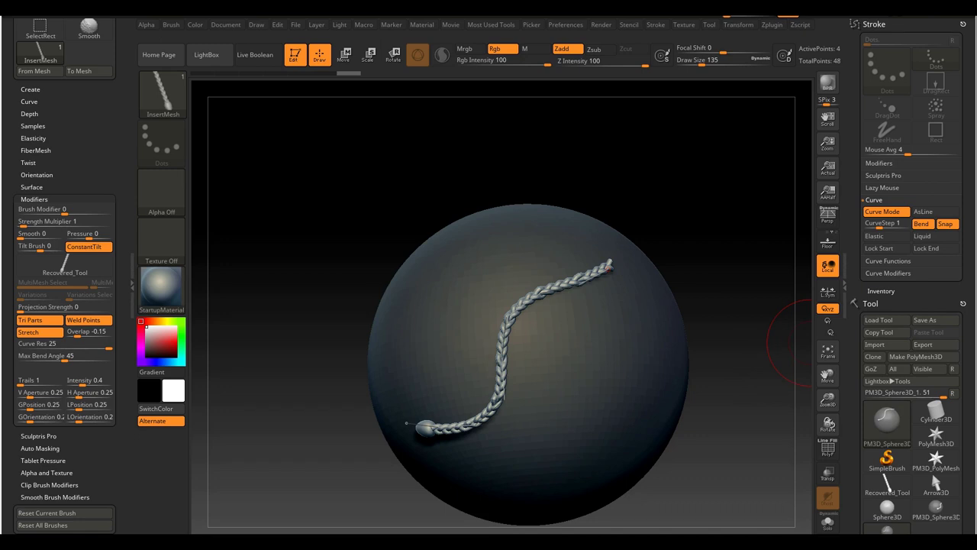
# Enable Size in the stroke's Curve Modifiers and reshape the Curve Falloff to slope from full height at its start to about half at its end.
pyautogui.click(888, 272)
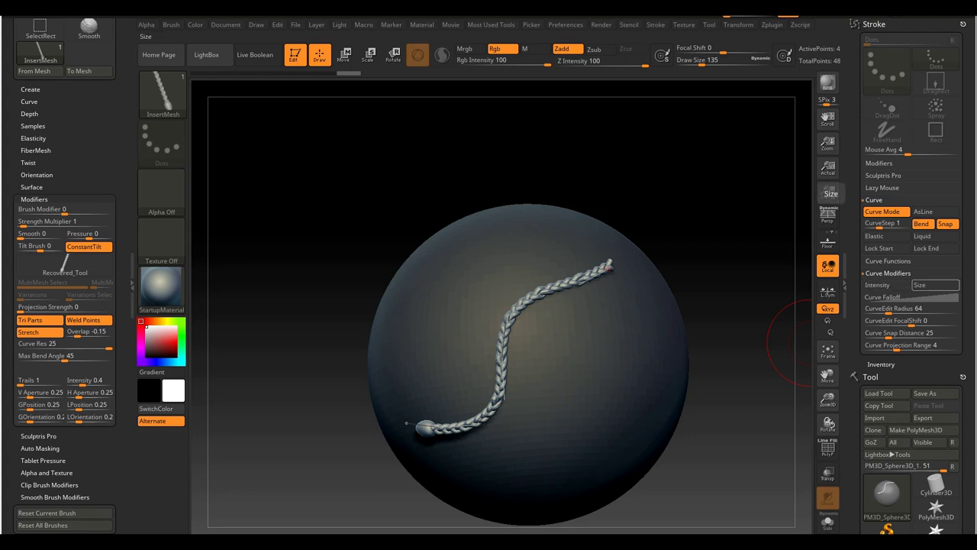
pyautogui.click(935, 285)
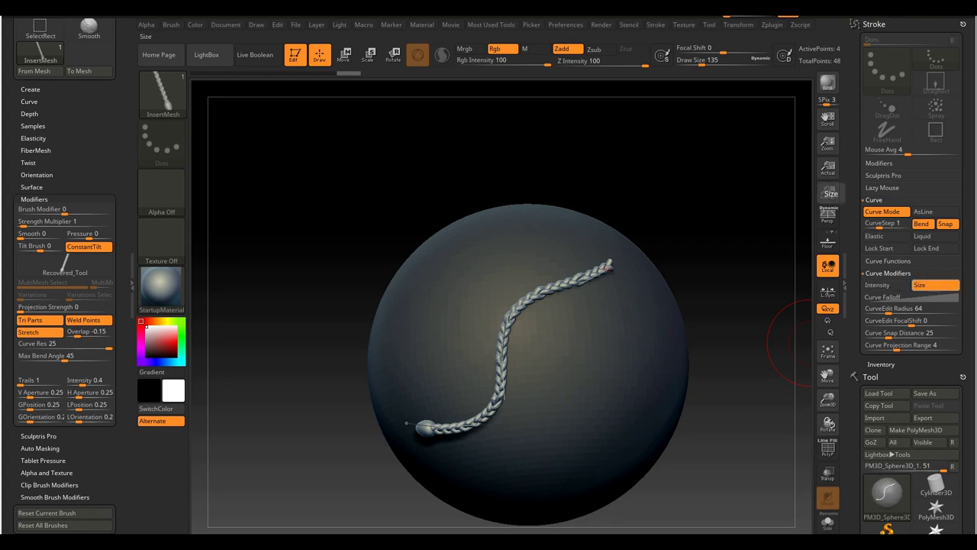
pyautogui.click(886, 297)
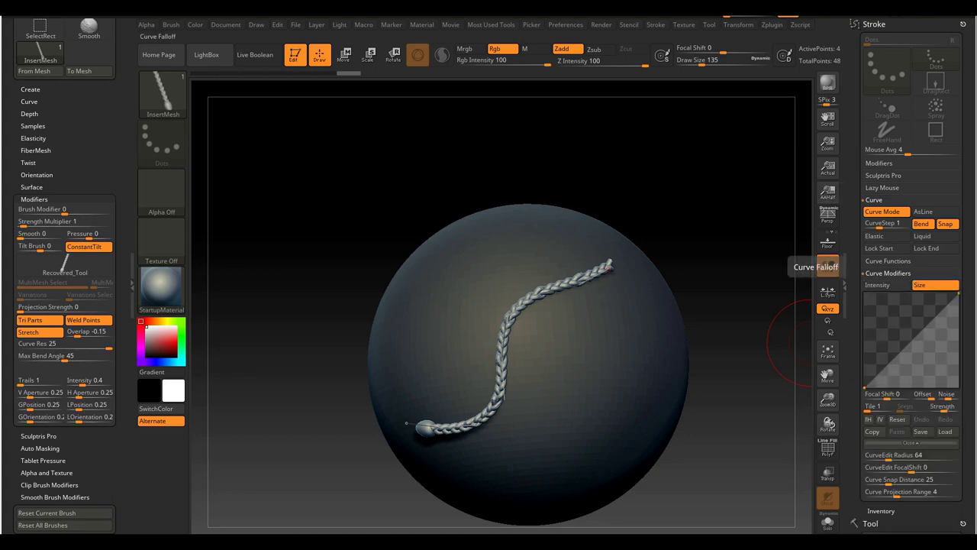
pyautogui.moveTo(959, 293); pyautogui.dragTo(959, 333)
pyautogui.click(866, 386)
pyautogui.moveTo(865, 386); pyautogui.dragTo(865, 295)
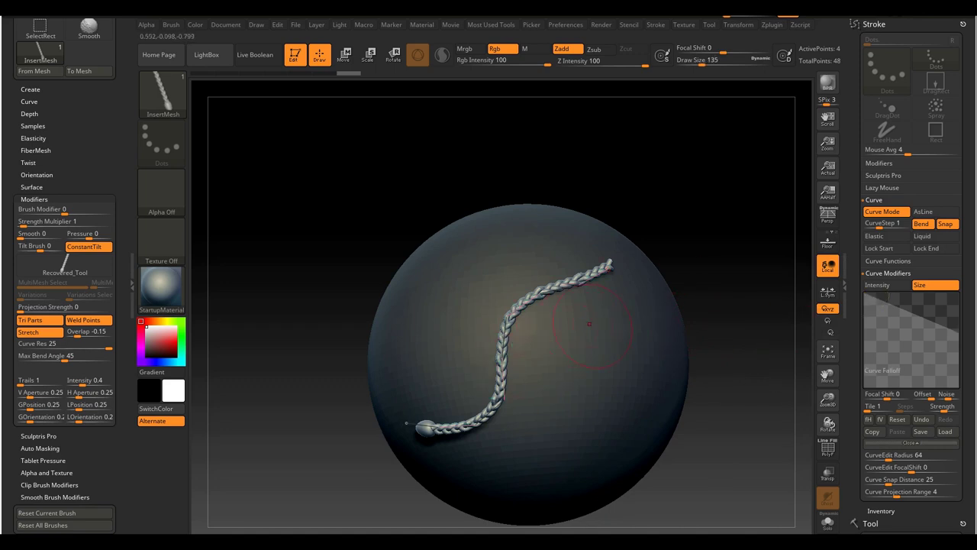
# Draw a second braid curve across the empty area of the sphere to test the size falloff.
pyautogui.keyDown('alt'); pyautogui.moveTo(711, 238); pyautogui.dragTo(649, 211); pyautogui.keyUp('alt')
pyautogui.keyDown('alt'); pyautogui.moveTo(683, 247); pyautogui.dragTo(672, 207); pyautogui.keyUp('alt')
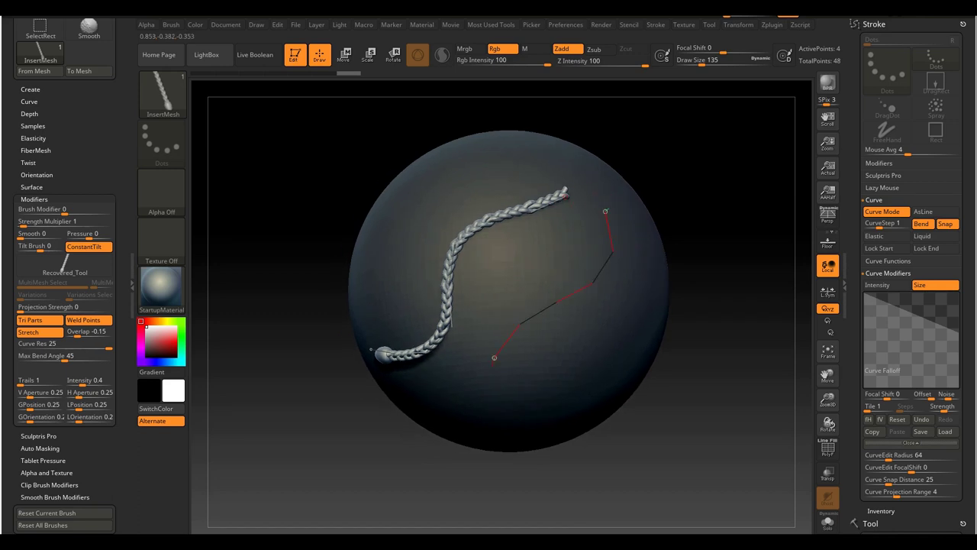
pyautogui.moveTo(449, 406); pyautogui.dragTo(447, 407)
pyautogui.hotkey('ctrl', 'z')
pyautogui.moveTo(712, 325); pyautogui.dragTo(648, 178)
pyautogui.moveTo(631, 277); pyautogui.dragTo(440, 293)
pyautogui.moveTo(729, 336)
pyautogui.keyDown('alt'); pyautogui.mouseDown()
pyautogui.moveTo(697, 398)
pyautogui.moveTo(626, 348)
pyautogui.moveTo(584, 344)
pyautogui.moveTo(588, 298)
pyautogui.moveTo(718, 313)
pyautogui.moveTo(721, 290)
pyautogui.moveTo(721, 302)
pyautogui.moveTo(618, 329)
pyautogui.moveTo(640, 317)
pyautogui.mouseUp(); pyautogui.keyUp('alt')
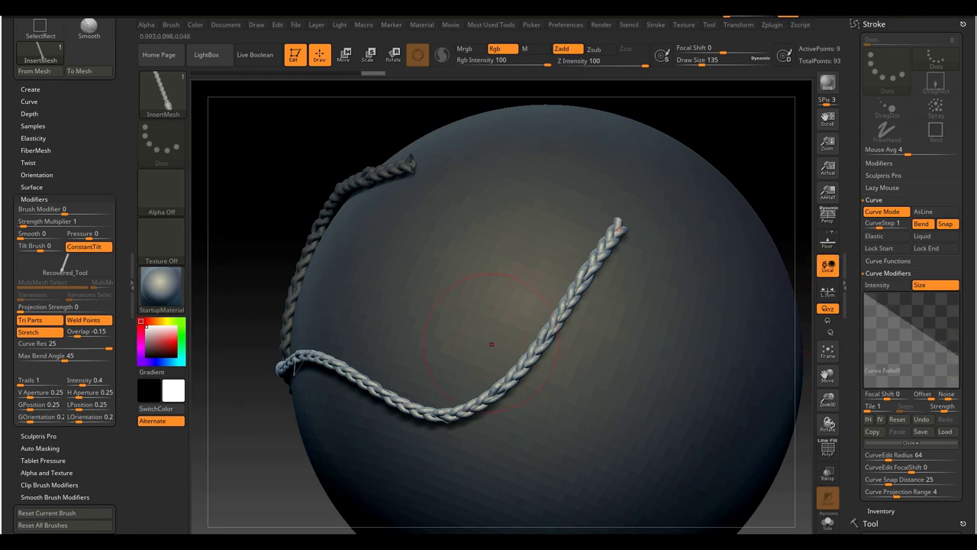
# Update the second braid along its curve and inspect its taper toward the teardrop end.
pyautogui.click(539, 349)
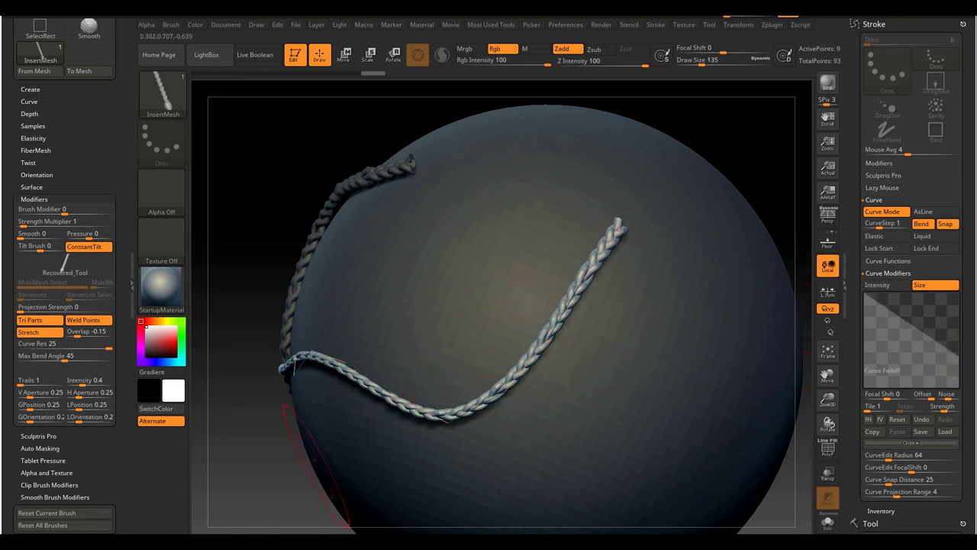
pyautogui.keyDown('alt'); pyautogui.moveTo(306, 488); pyautogui.dragTo(355, 462); pyautogui.keyUp('alt')
pyautogui.moveTo(275, 474); pyautogui.dragTo(405, 464)
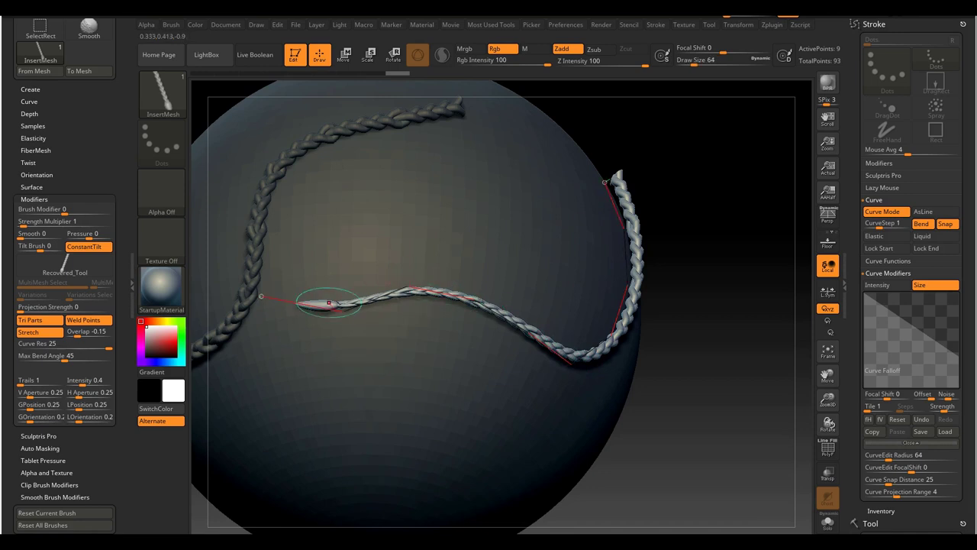
pyautogui.moveTo(718, 308); pyautogui.dragTo(649, 311)
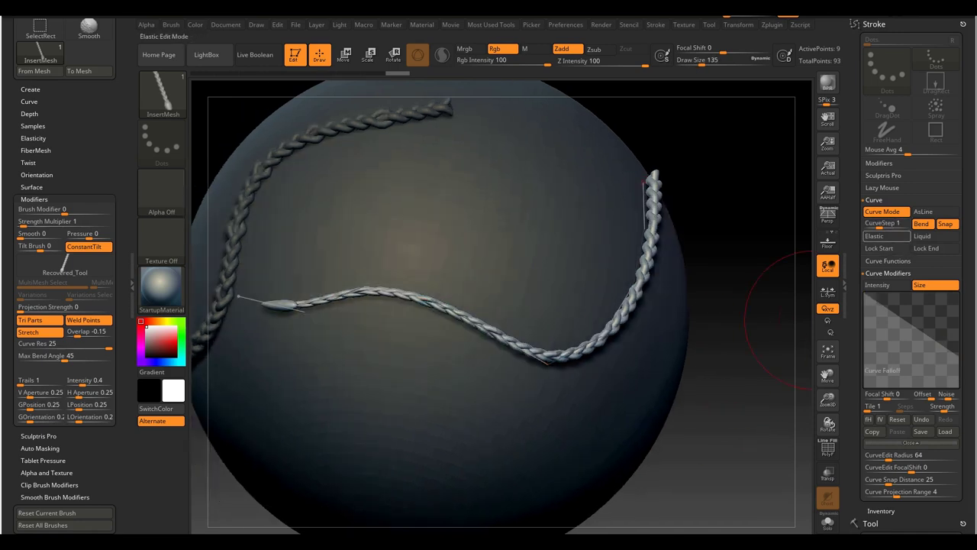
# Enable Intensity in the Curve Modifiers and undo the braids drawn on the sphere.
pyautogui.click(886, 285)
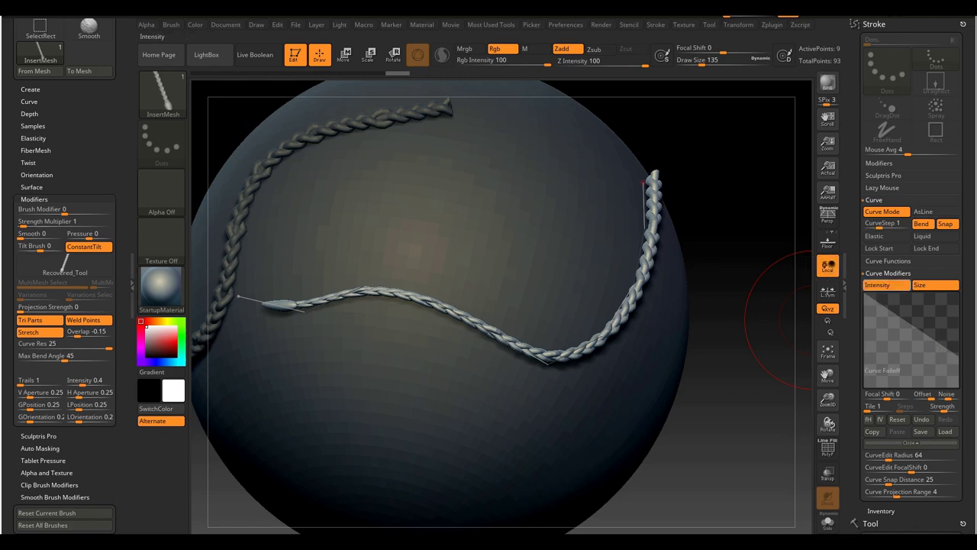
pyautogui.keyDown('alt'); pyautogui.moveTo(731, 400); pyautogui.dragTo(684, 403); pyautogui.keyUp('alt')
pyautogui.hotkey('ctrl', 'z')
pyautogui.hotkey('ctrl', 'z')
pyautogui.hotkey('ctrl', 'z')
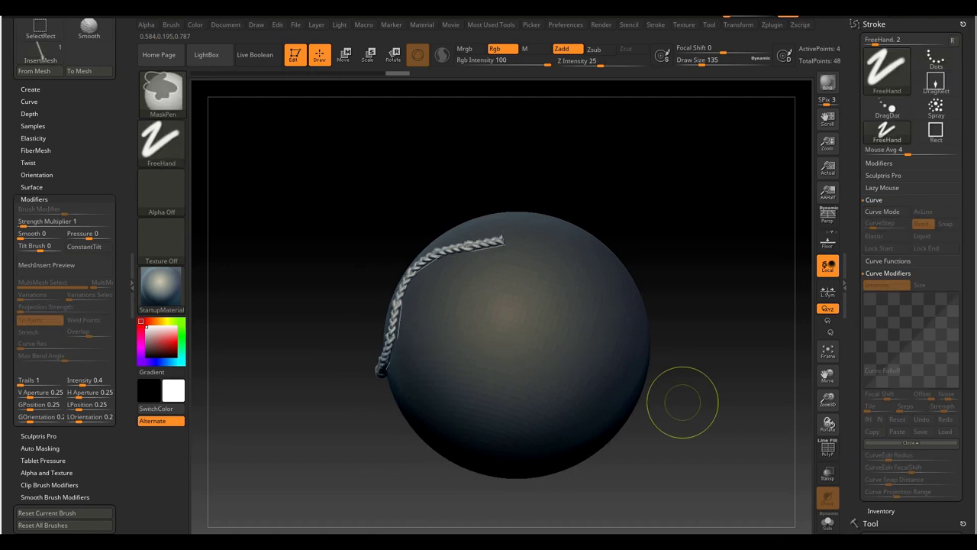
pyautogui.hotkey('ctrl', 'z')
pyautogui.hotkey('ctrl', 'z')
pyautogui.hotkey('ctrl', 'z')
pyautogui.hotkey('ctrl', 'z')
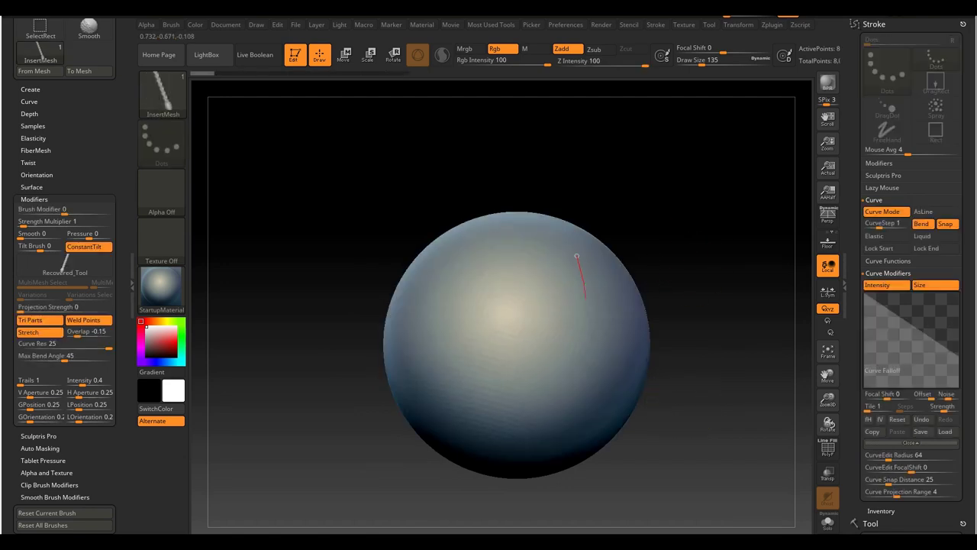
# Draw a new S-shaped tapering braid across the bare sphere and inspect it from the side.
pyautogui.moveTo(498, 314); pyautogui.dragTo(419, 371)
pyautogui.moveTo(530, 419); pyautogui.dragTo(562, 403)
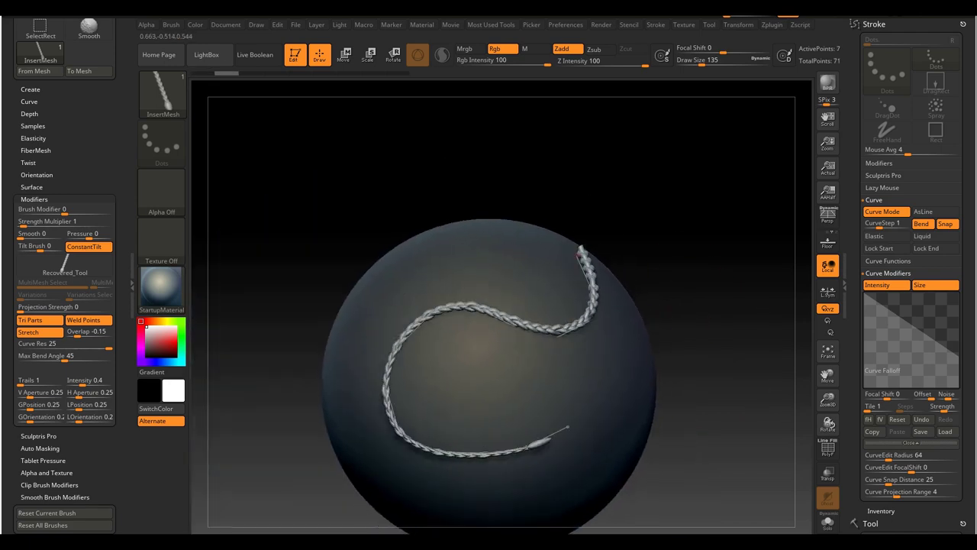
pyautogui.moveTo(710, 328)
pyautogui.mouseDown()
pyautogui.moveTo(707, 318)
pyautogui.moveTo(658, 309)
pyautogui.moveTo(730, 299)
pyautogui.moveTo(708, 318)
pyautogui.mouseUp()
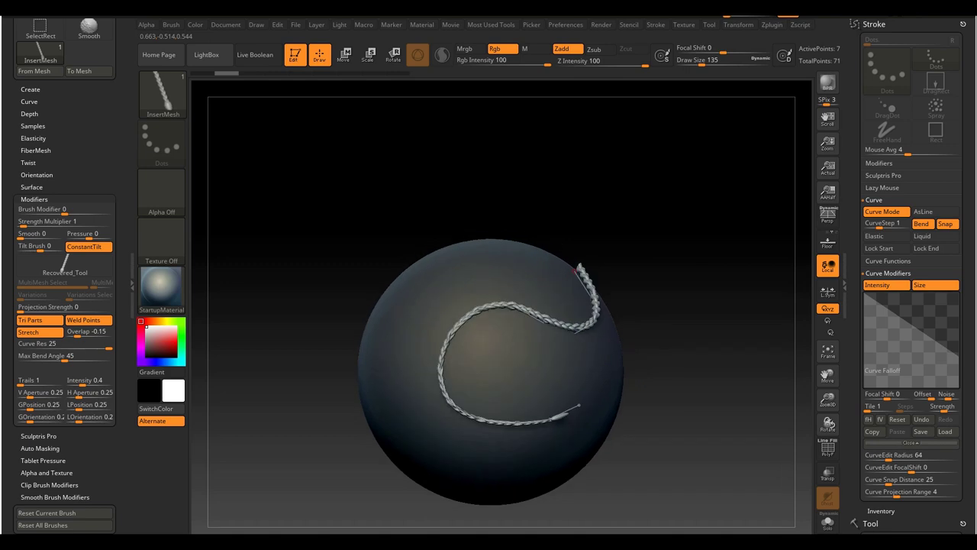
pyautogui.moveTo(708, 317); pyautogui.dragTo(668, 319)
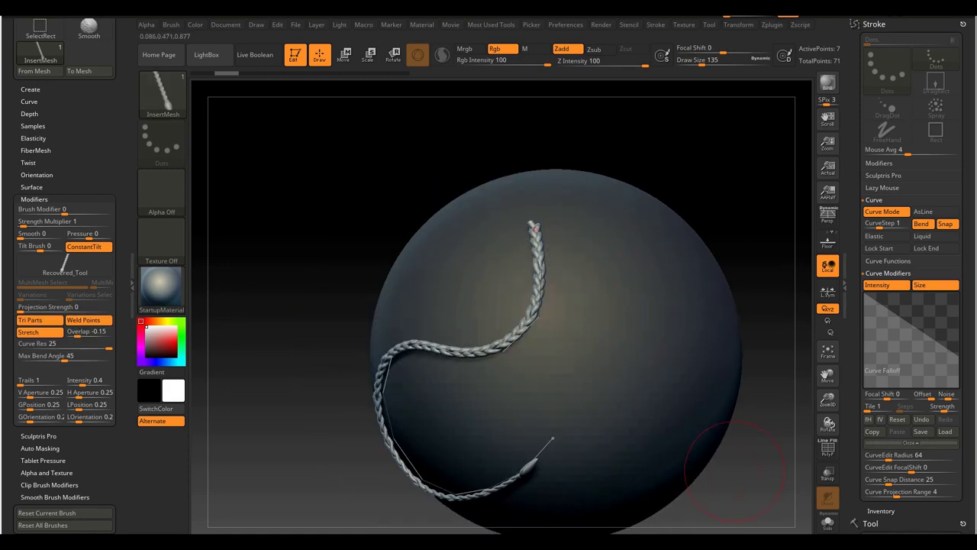
pyautogui.keyDown('alt'); pyautogui.moveTo(734, 472); pyautogui.dragTo(678, 391); pyautogui.keyUp('alt')
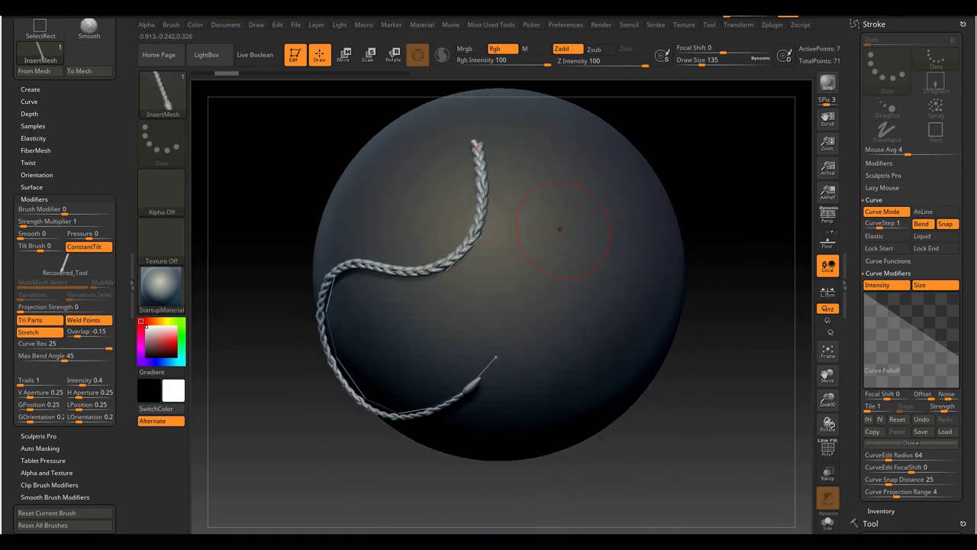
# Start saving the braid brush as a preset in the ZBrush 2018 > ZStartup > BrushPresets folder.
pyautogui.press('b')
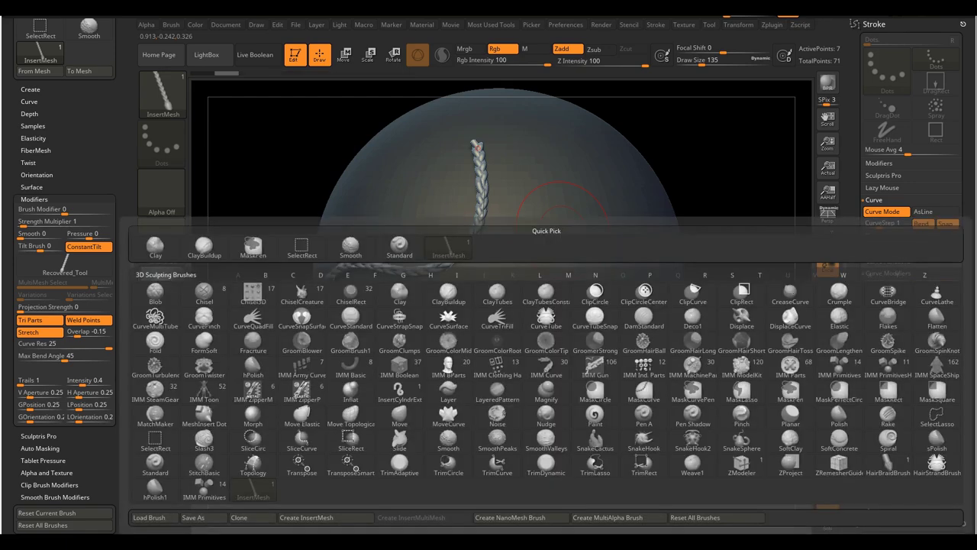
pyautogui.click(193, 518)
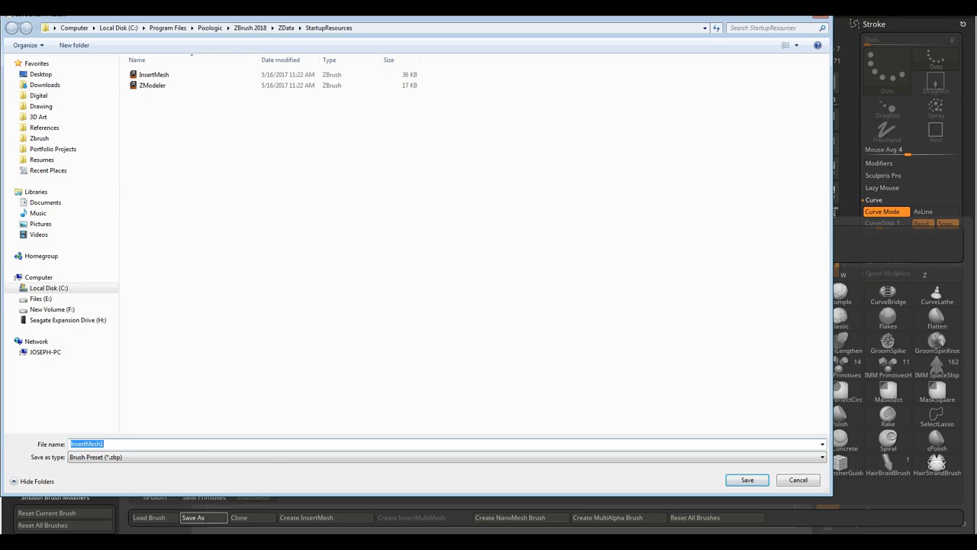
pyautogui.moveTo(416, 14); pyautogui.dragTo(477, 34)
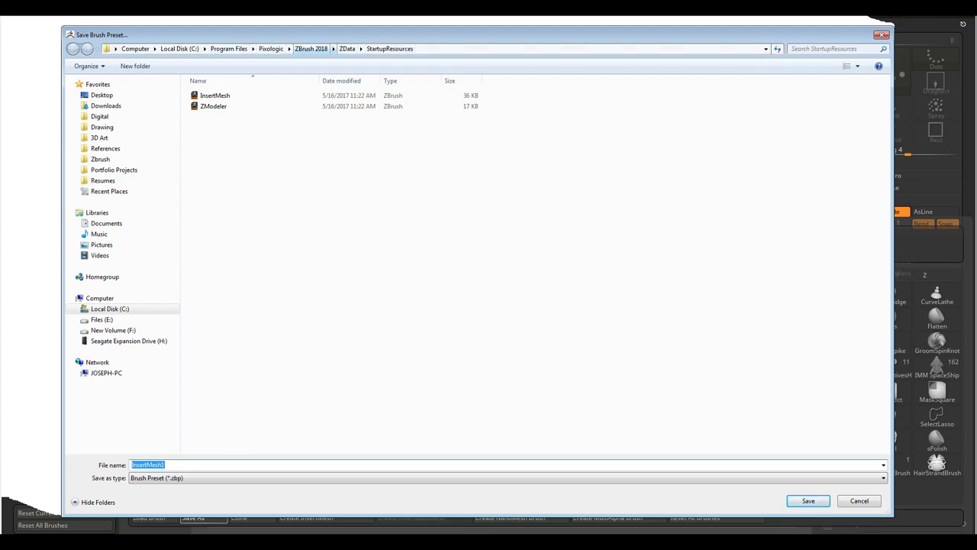
pyautogui.click(311, 48)
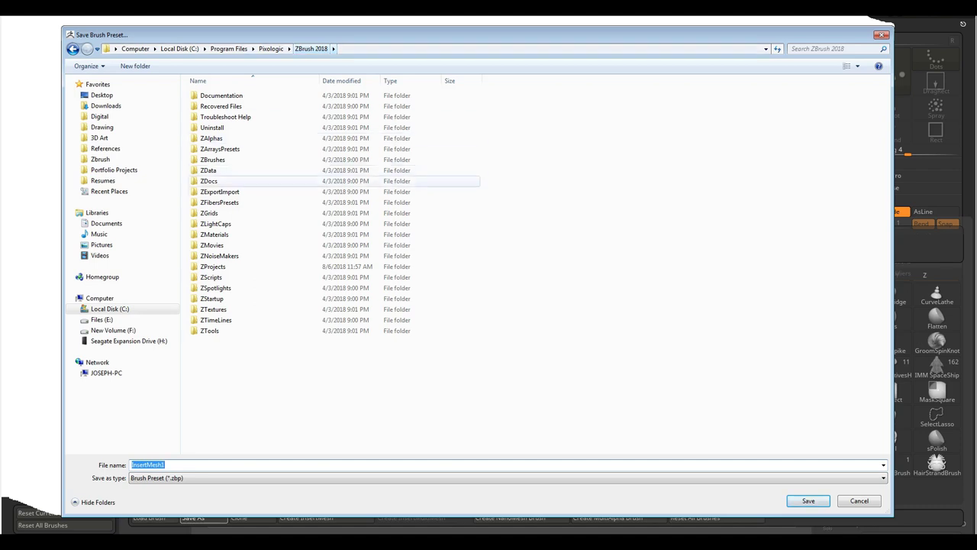
pyautogui.doubleClick(211, 298)
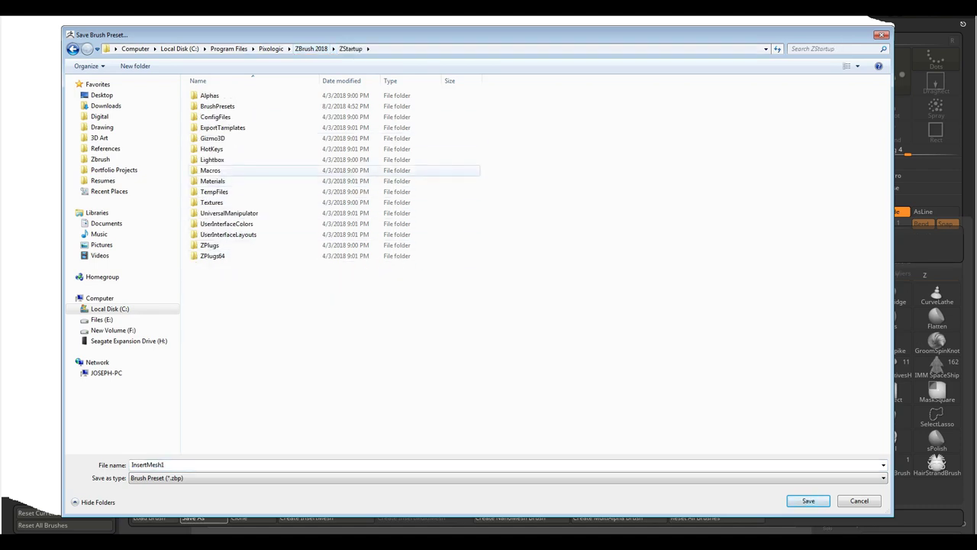
pyautogui.doubleClick(217, 106)
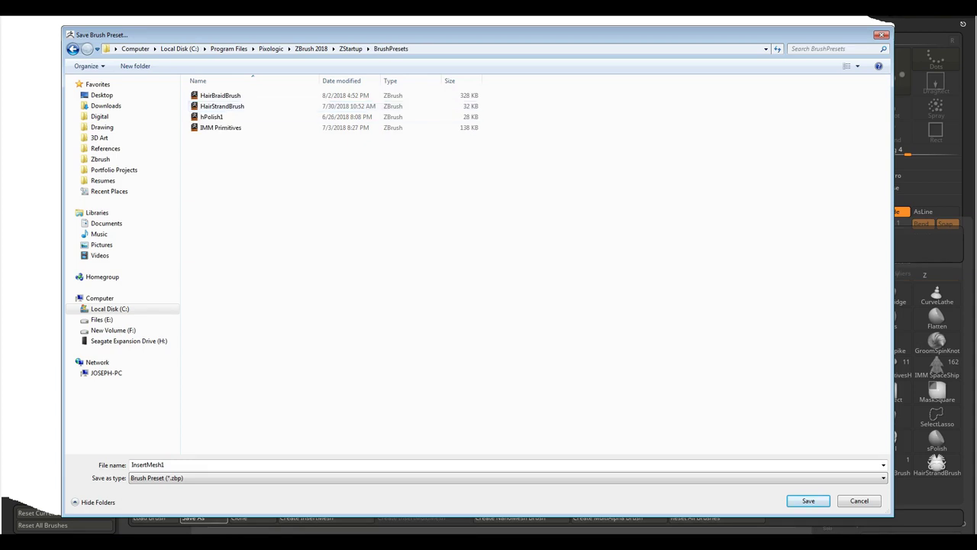
# Save the brush preset as HairBraidBrush2, without replacing the existing HairBraidBrush file.
pyautogui.click(170, 465)
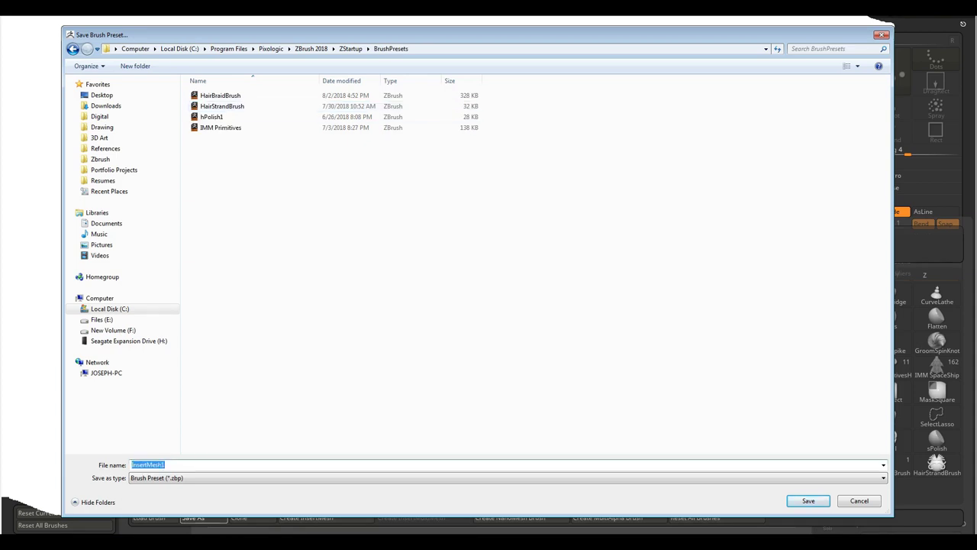
pyautogui.write('Ins')
pyautogui.press('BackSpace')
pyautogui.press('BackSpace')
pyautogui.press('BackSpace')
pyautogui.write('Hai')
pyautogui.press('BackSpace')
pyautogui.press('BackSpace')
pyautogui.write('ir')
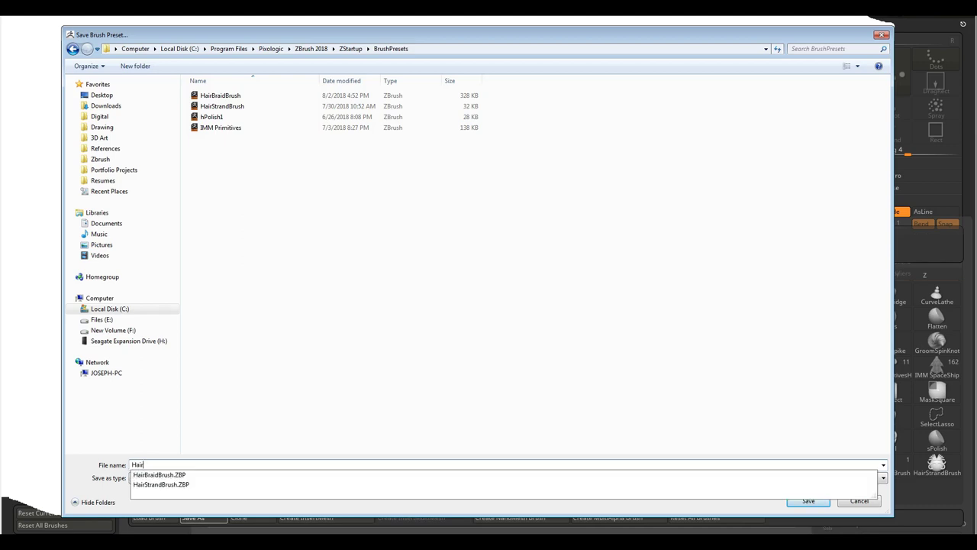
pyautogui.write('BraidBrush')
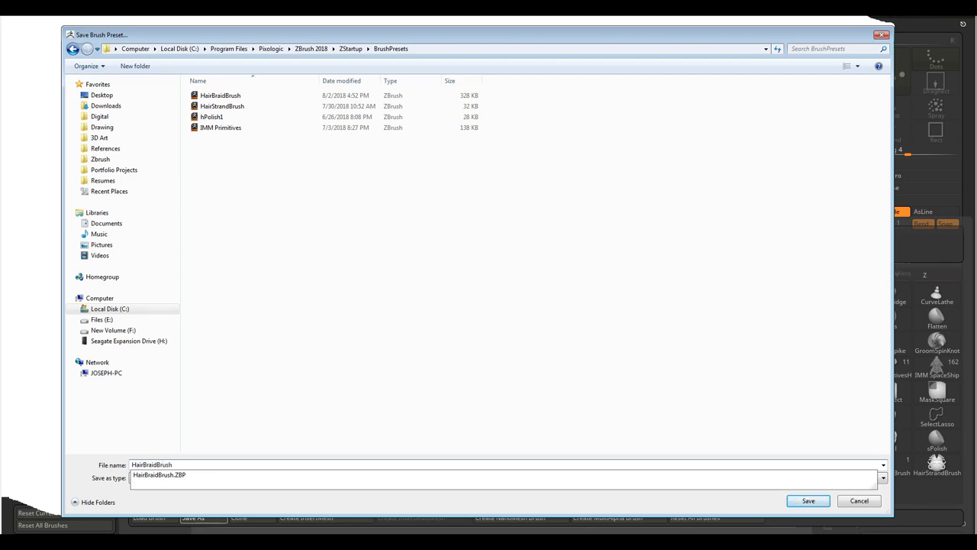
pyautogui.press('Return')
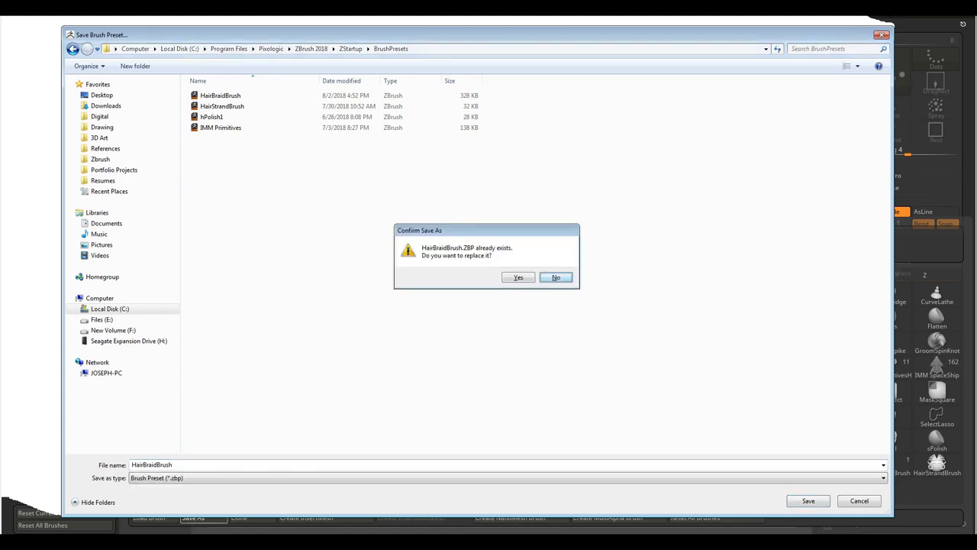
pyautogui.press('Return')
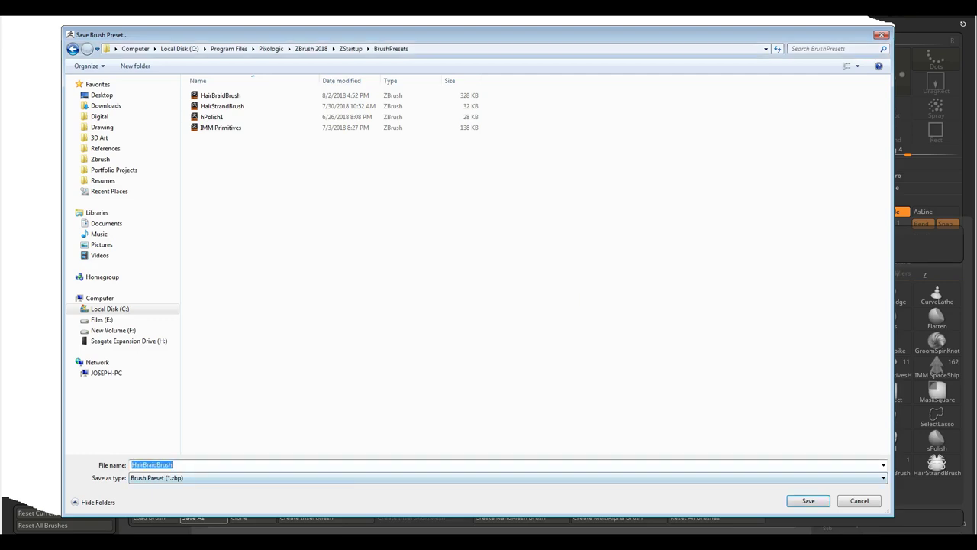
pyautogui.click(173, 465)
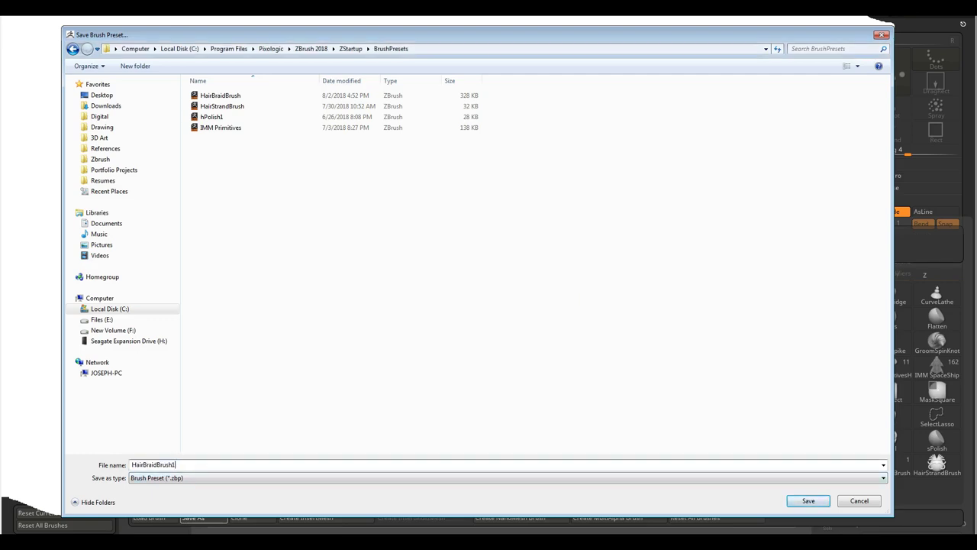
pyautogui.press('Return')
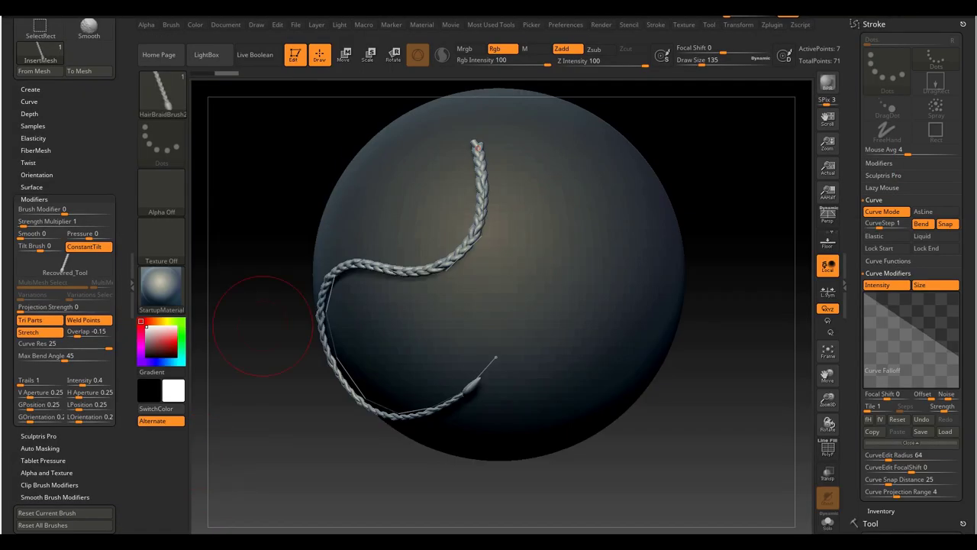
# Close and restart the program with the default PolySphere project.
pyautogui.moveTo(263, 327)
pyautogui.keyDown('alt'); pyautogui.mouseDown()
pyautogui.moveTo(260, 248)
pyautogui.moveTo(250, 316)
pyautogui.mouseUp(); pyautogui.keyUp('alt')
pyautogui.press('shift')
pyautogui.keyDown('alt'); pyautogui.moveTo(590, 242); pyautogui.dragTo(593, 266); pyautogui.keyUp('alt')
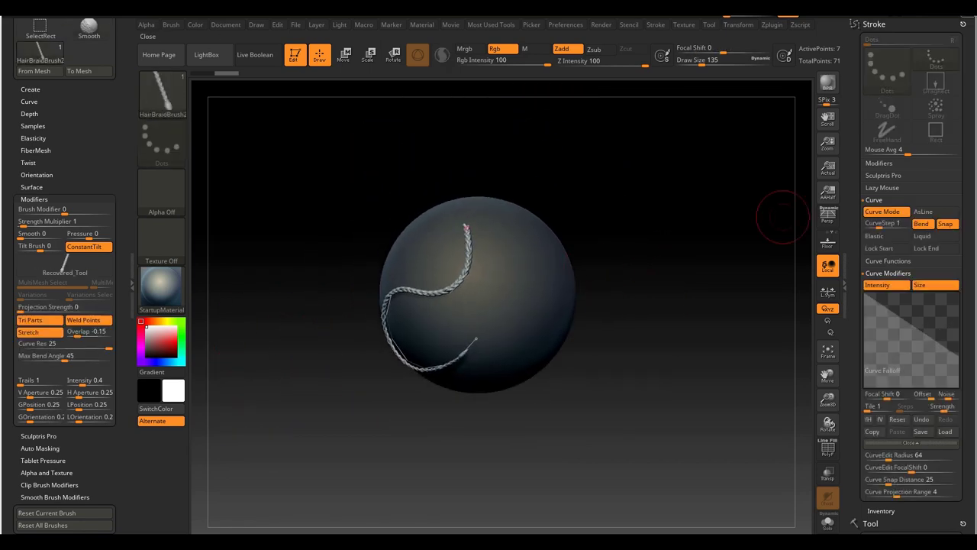
pyautogui.hotkey('alt', 'F4')
pyautogui.press('Escape')
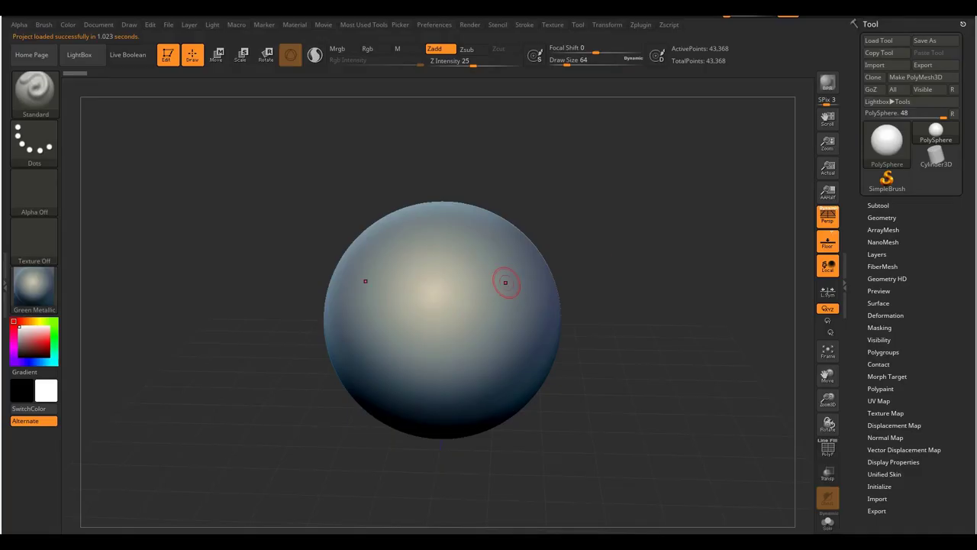
# Choose the saved HairBraidBrush2 from the sculpting brushes.
pyautogui.press('b')
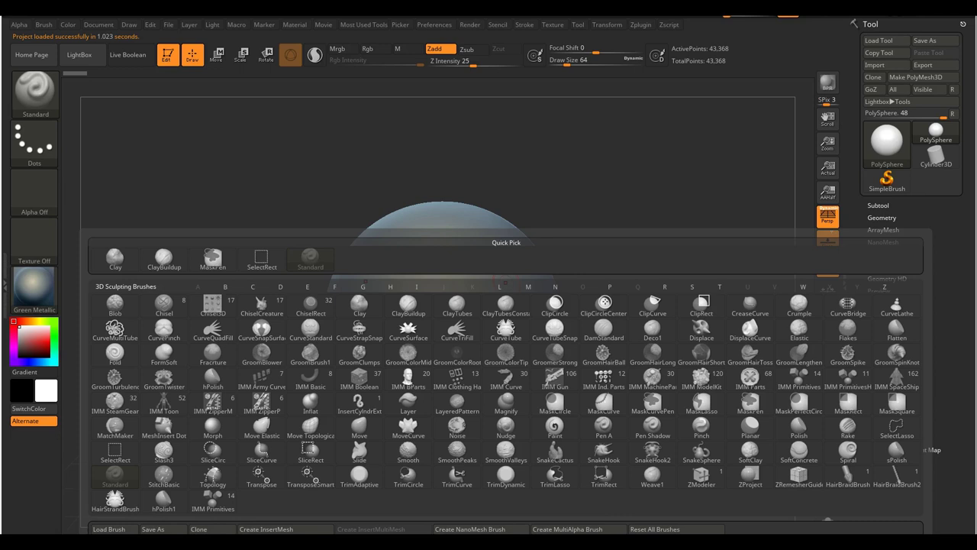
pyautogui.press('h')
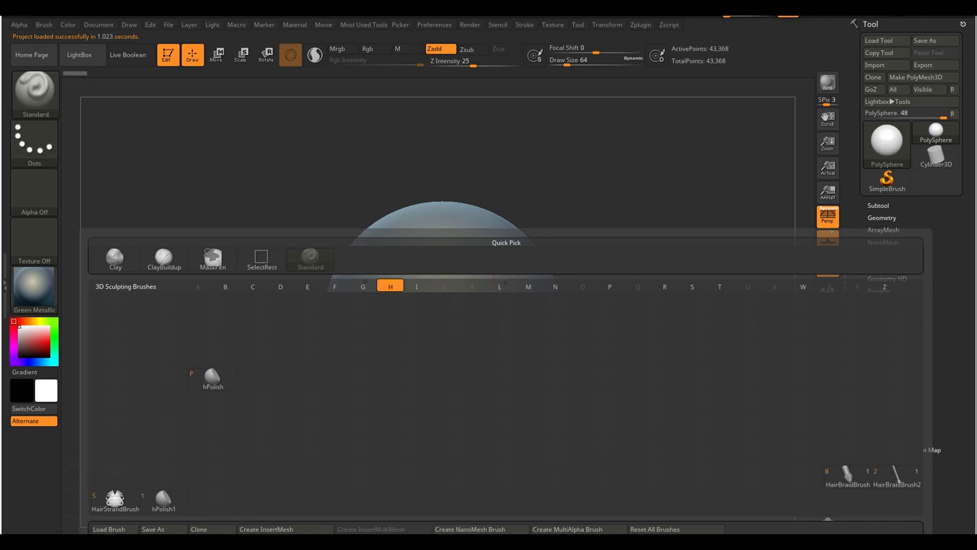
pyautogui.click(896, 478)
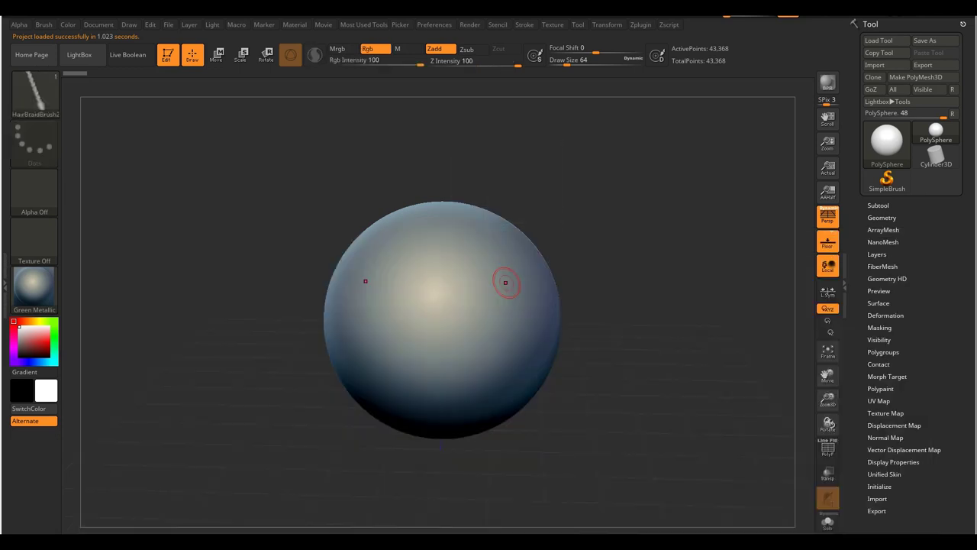
pyautogui.moveTo(518, 255); pyautogui.dragTo(518, 298)
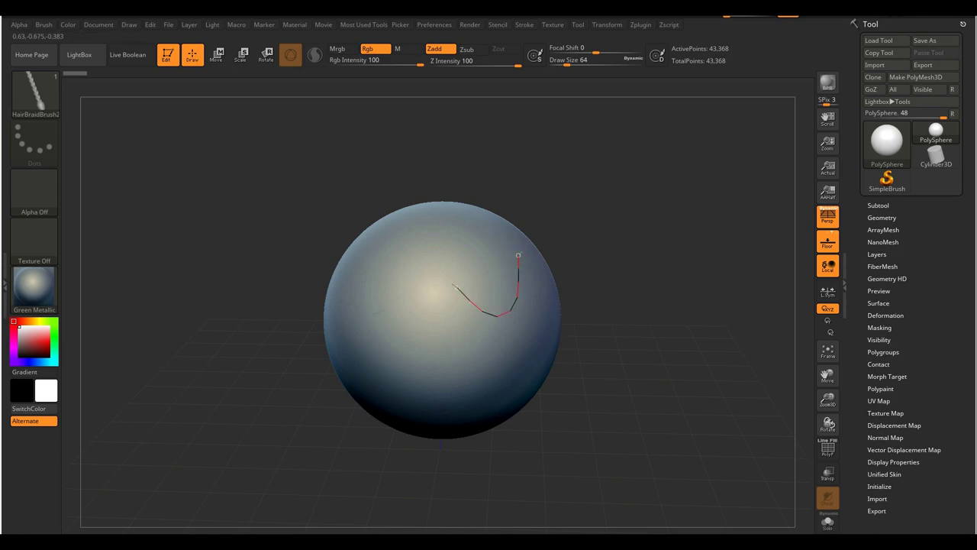
pyautogui.moveTo(496, 387); pyautogui.dragTo(534, 357)
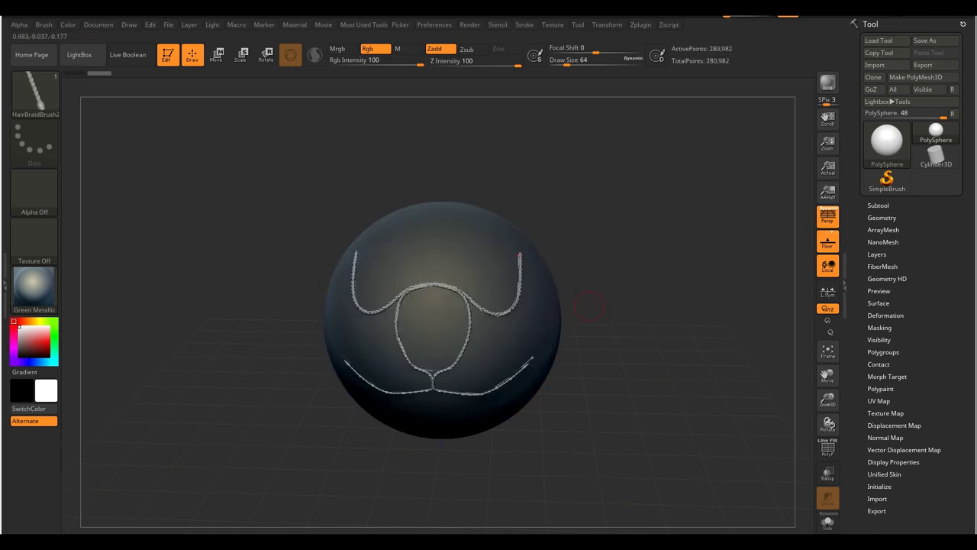
pyautogui.moveTo(680, 294)
pyautogui.mouseDown()
pyautogui.moveTo(611, 273)
pyautogui.moveTo(621, 382)
pyautogui.moveTo(632, 273)
pyautogui.moveTo(656, 284)
pyautogui.mouseUp()
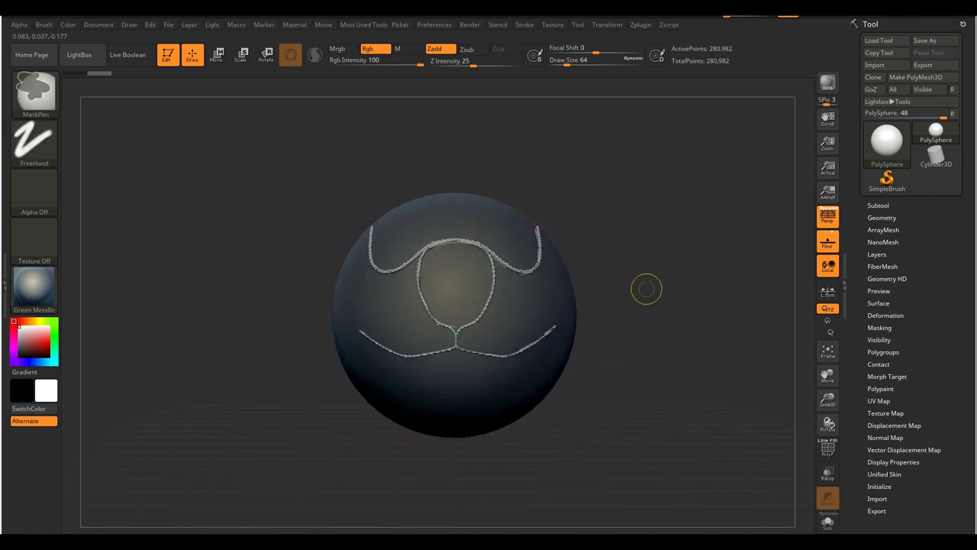
pyautogui.hotkey('ctrl', 'z')
pyautogui.hotkey('ctrl', 'z')
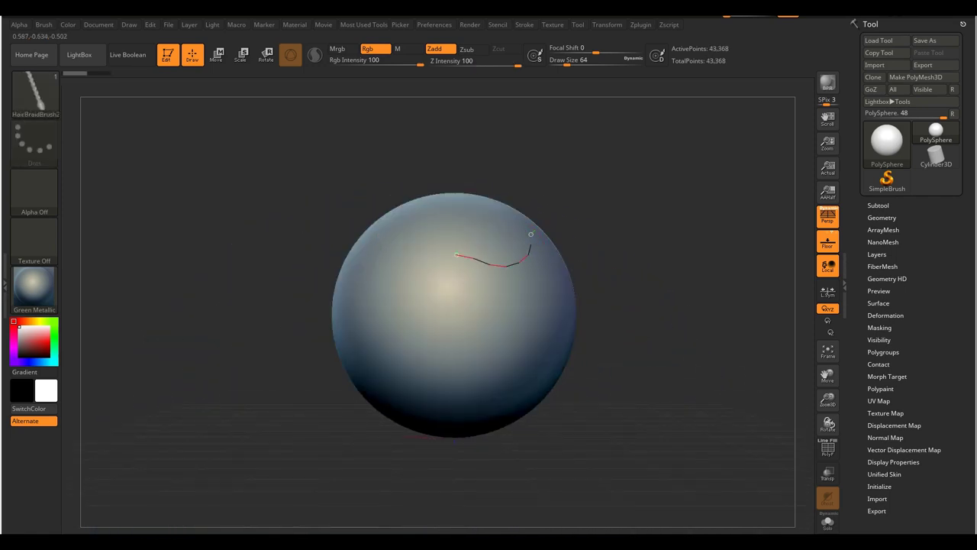
# Draw a single S-shaped braid without symmetry across the sphere's front and thicken it by updating the curve at draw size 180.
pyautogui.moveTo(531, 235); pyautogui.dragTo(533, 231)
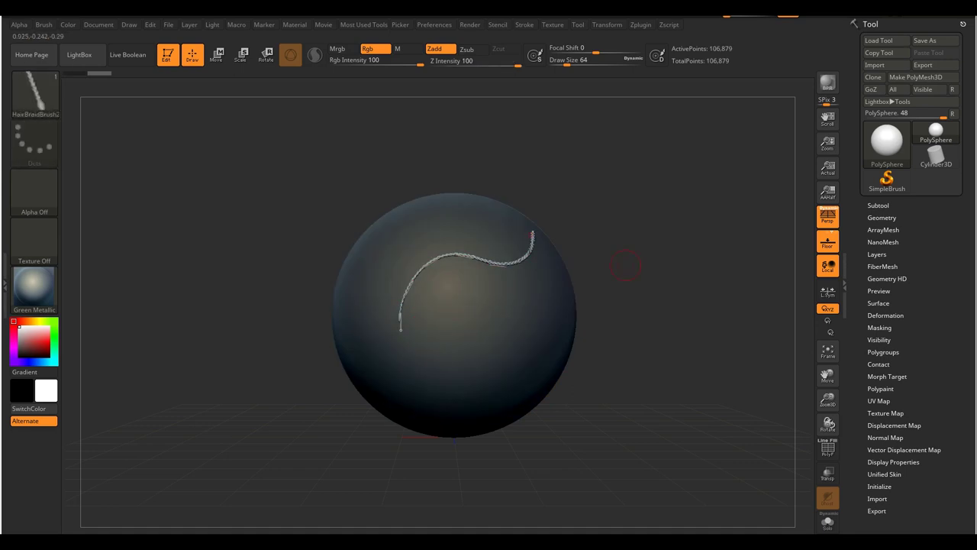
pyautogui.press('s')
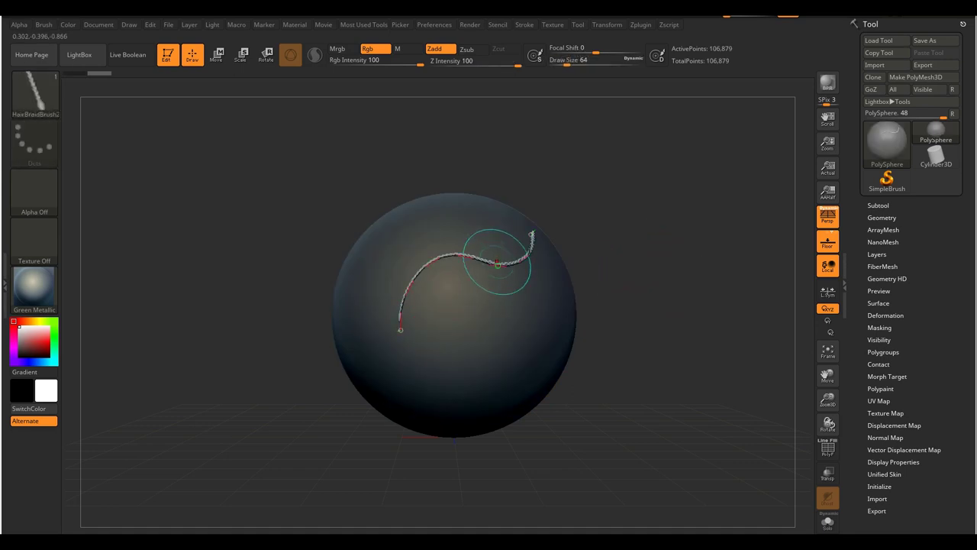
pyautogui.click(497, 265)
pyautogui.moveTo(497, 262)
pyautogui.mouseDown(button='right')
pyautogui.moveTo(481, 305)
pyautogui.moveTo(483, 367)
pyautogui.moveTo(367, 367)
pyautogui.moveTo(489, 366)
pyautogui.moveTo(481, 306)
pyautogui.moveTo(488, 324)
pyautogui.mouseUp(button='right')
pyautogui.moveTo(637, 340)
pyautogui.keyDown('shift'); pyautogui.mouseDown(button='right')
pyautogui.moveTo(648, 346)
pyautogui.moveTo(670, 283)
pyautogui.mouseUp(button='right'); pyautogui.keyUp('shift')
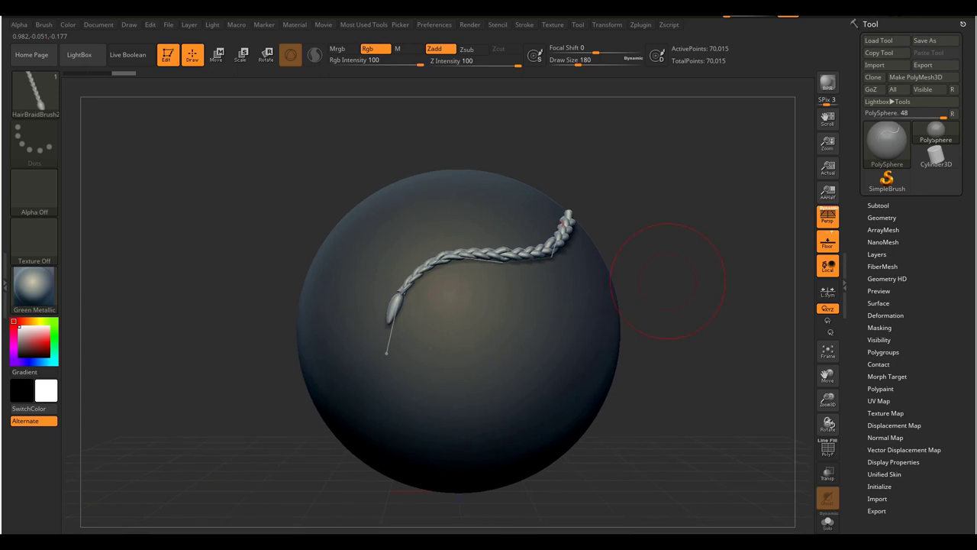